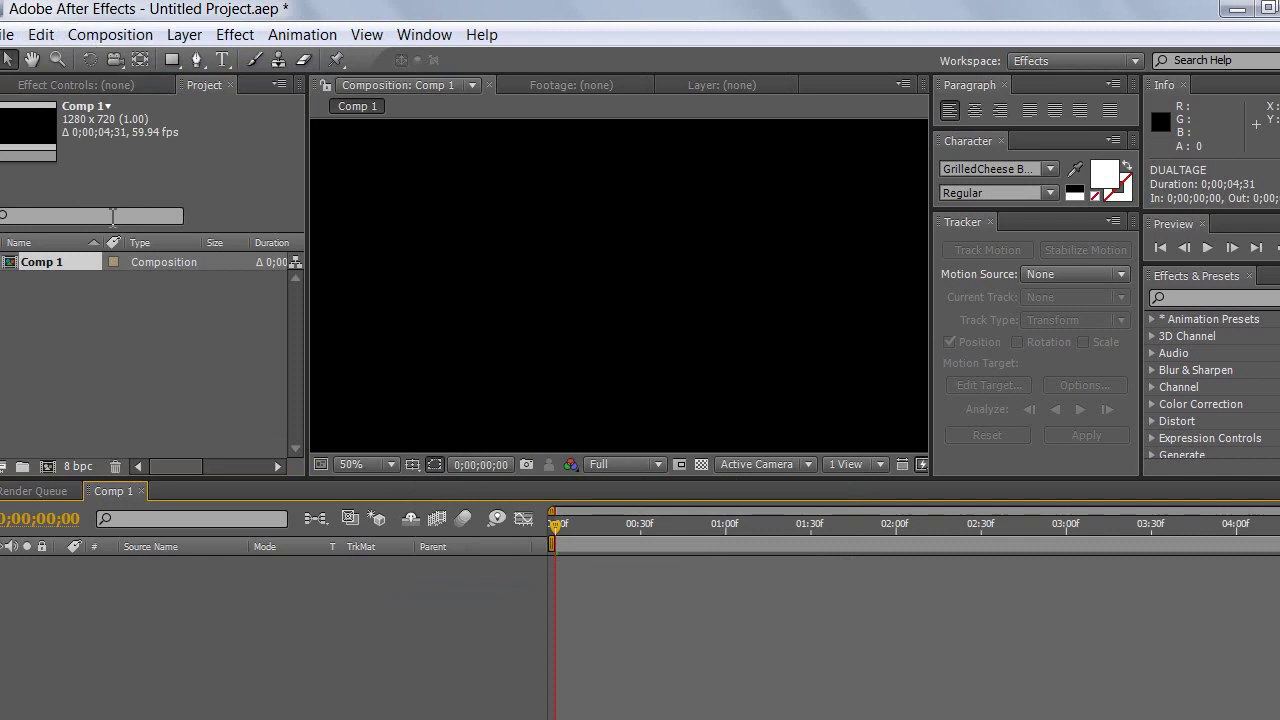
- Import the exampletut video from the Desktop and add it as a layer in Comp 1's timeline
right_click(88, 313)
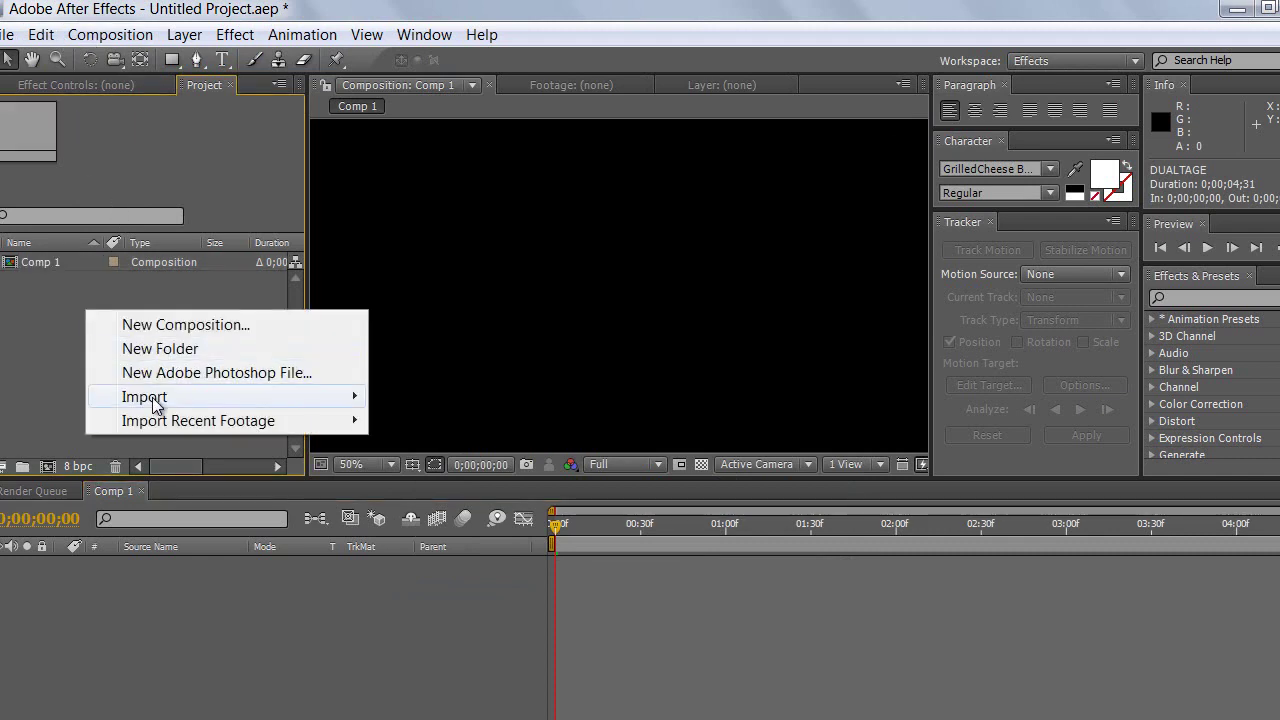
mouse_move(149, 396)
click(420, 396)
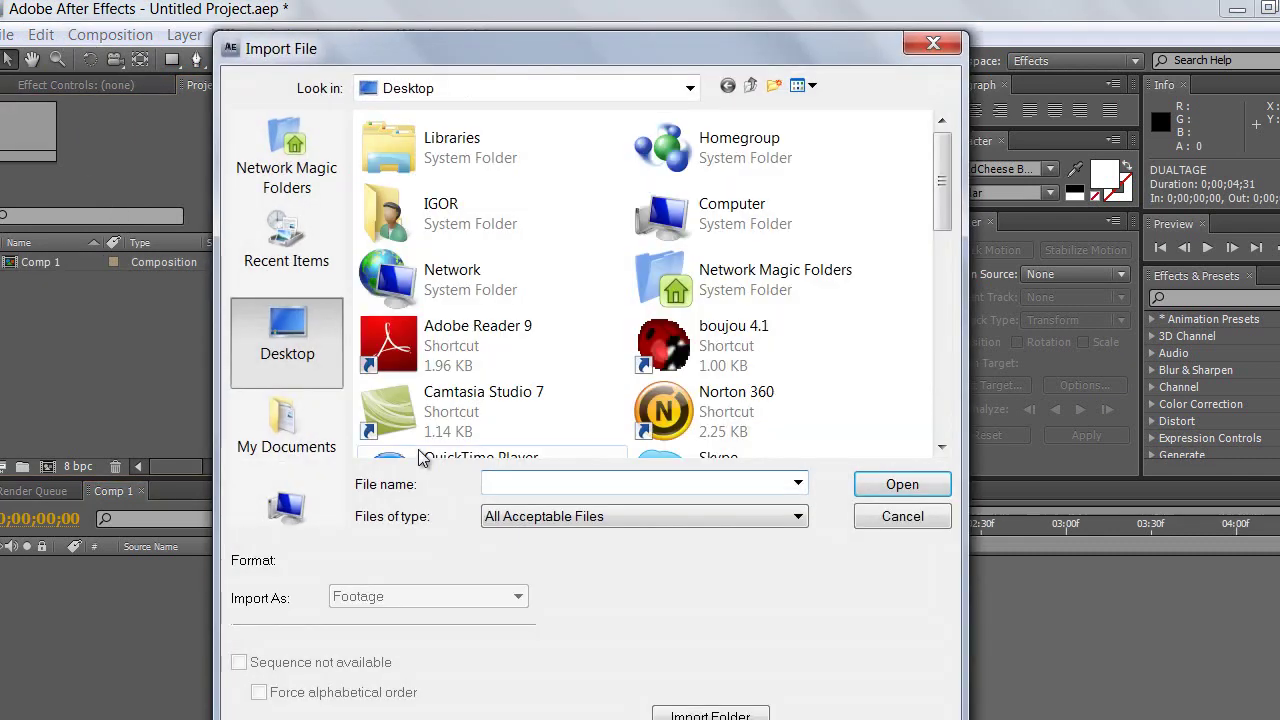
click(940, 333)
scroll(912, 430, down, 5)
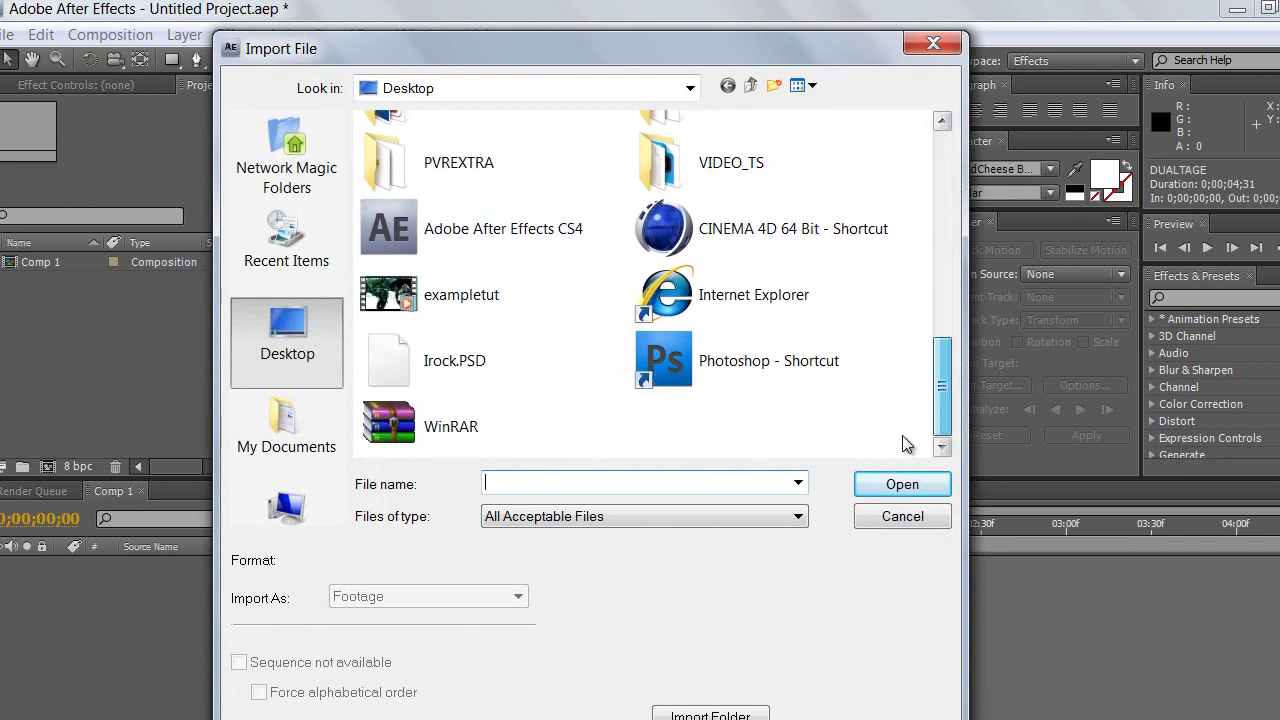
double_click(460, 300)
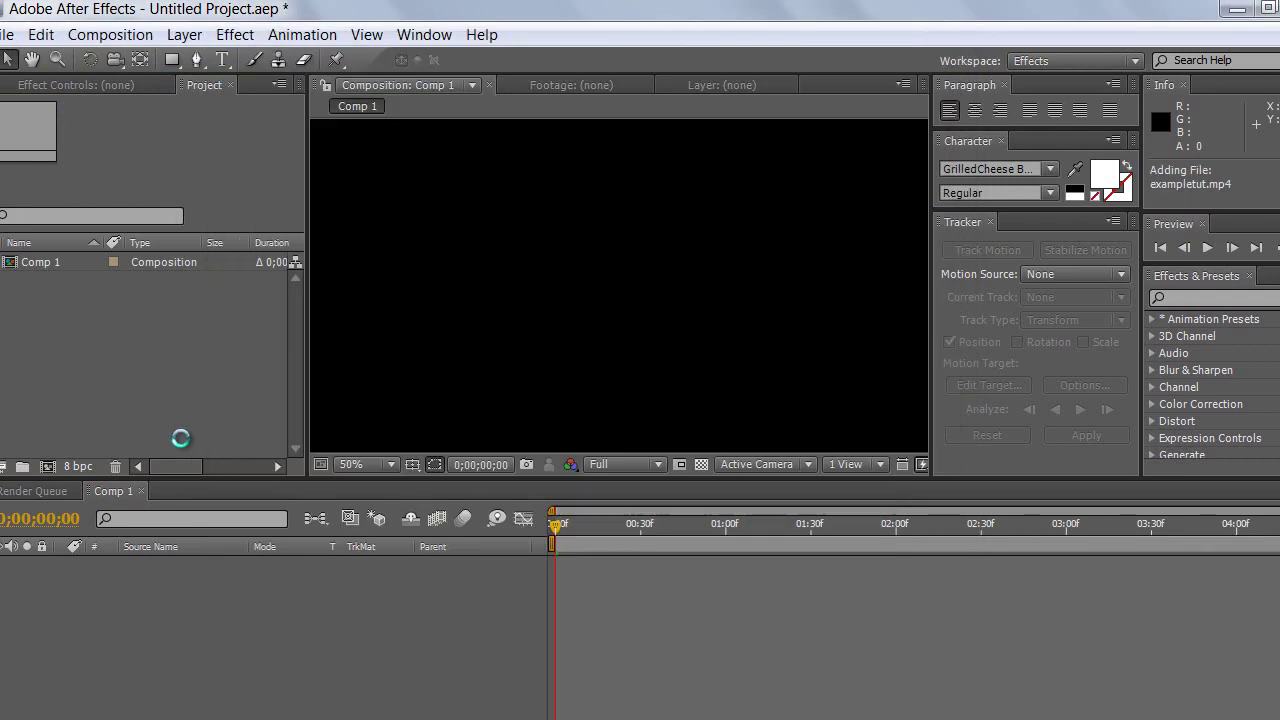
drag(70, 281, 163, 620)
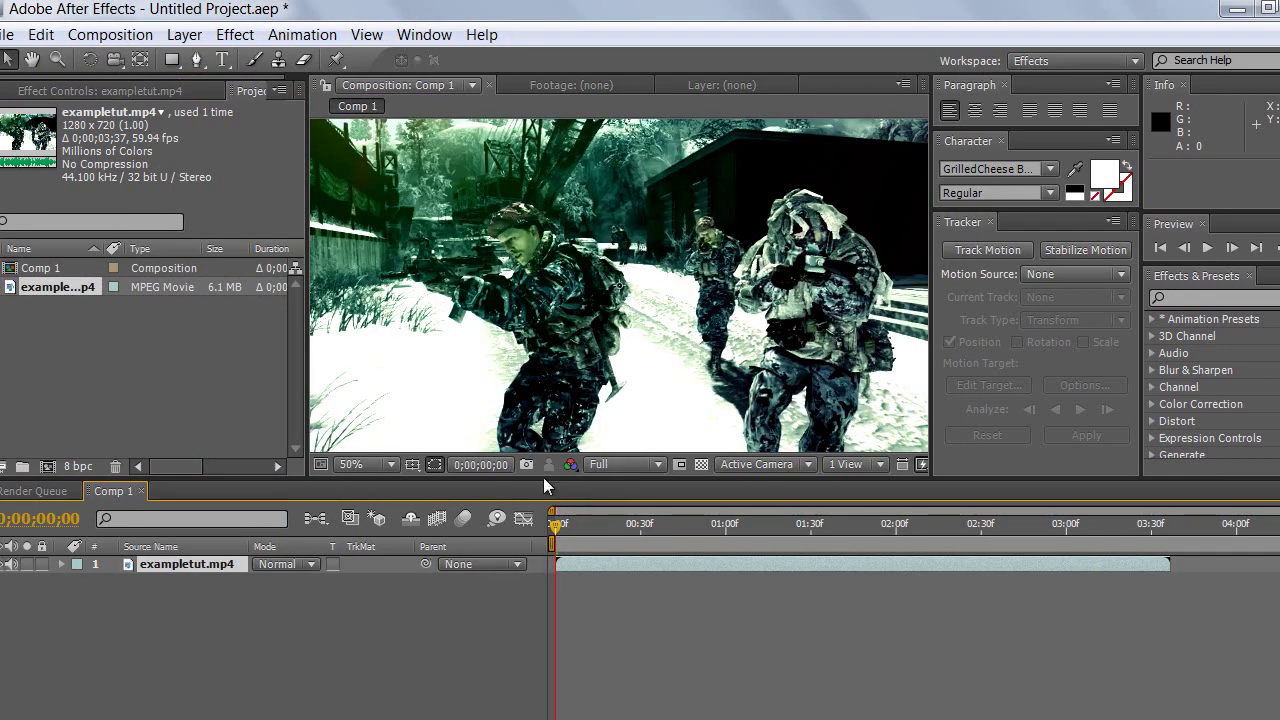
- Trim the end of the exampletut.mp4 layer to the frame at 0;00;01;46
drag(571, 530, 812, 532)
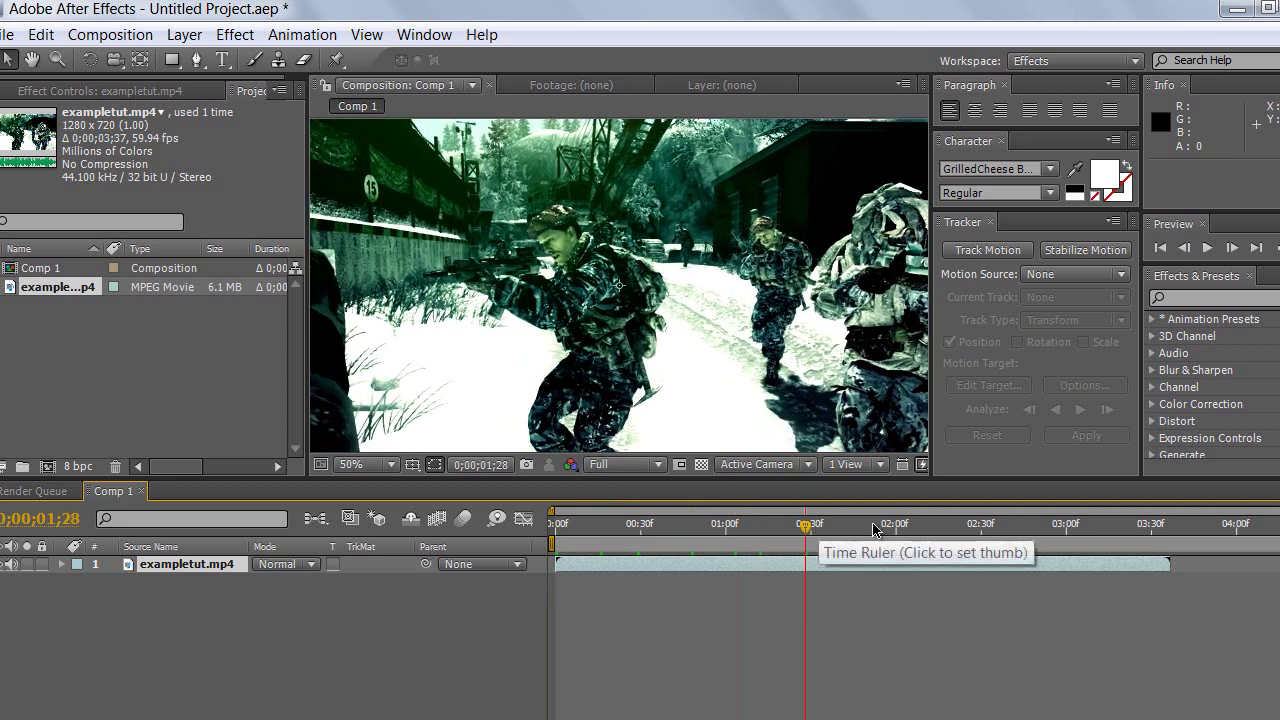
drag(829, 527, 855, 530)
drag(1170, 565, 858, 574)
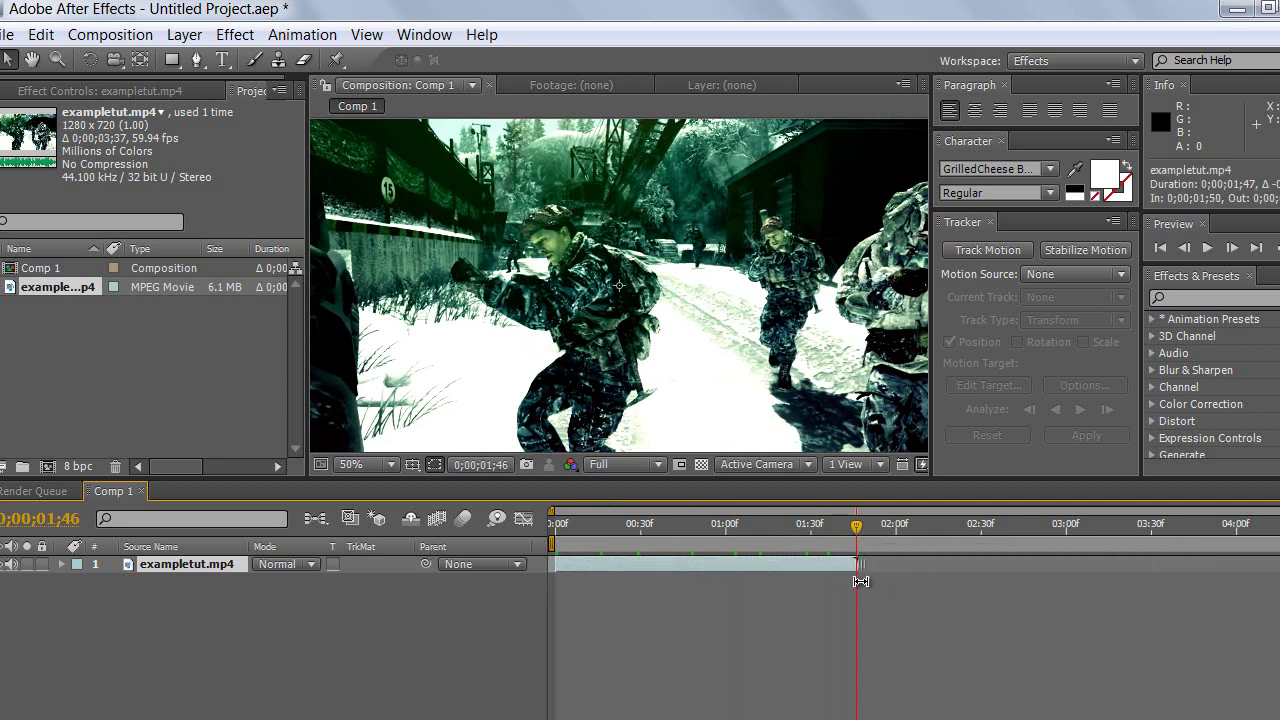
drag(860, 581, 856, 578)
drag(837, 524, 735, 527)
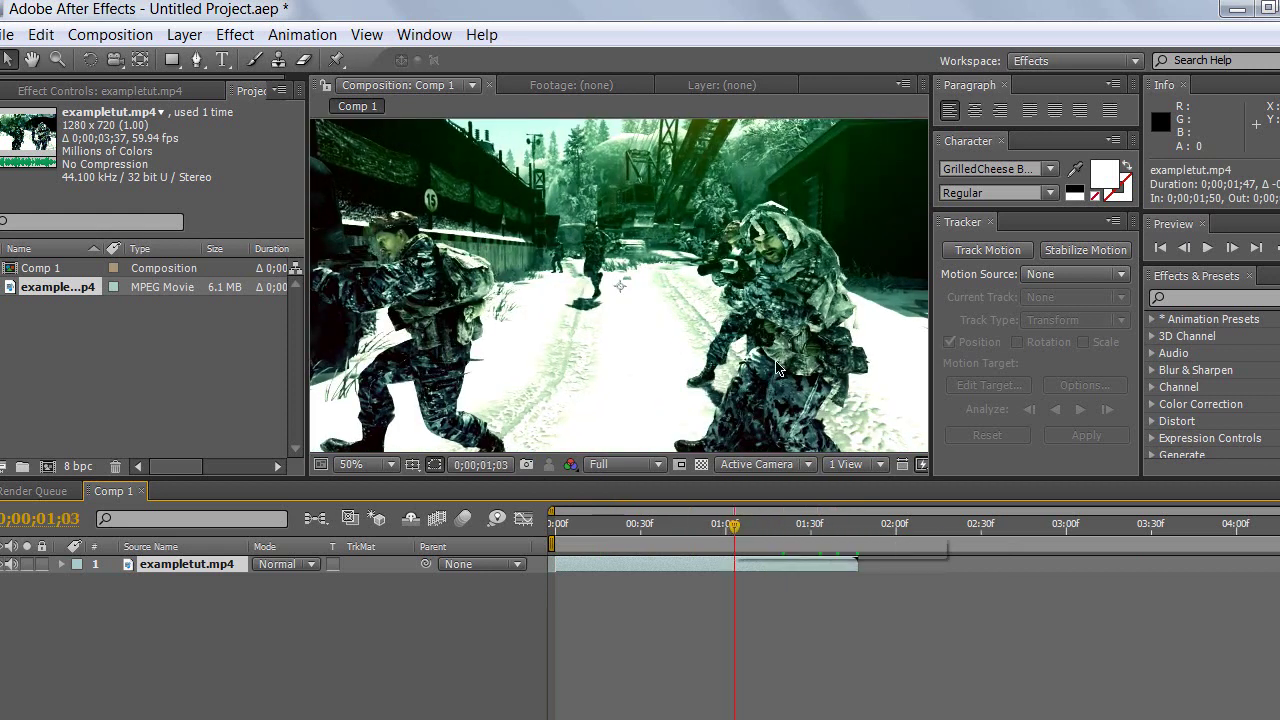
click(651, 526)
click(612, 527)
drag(604, 527, 748, 531)
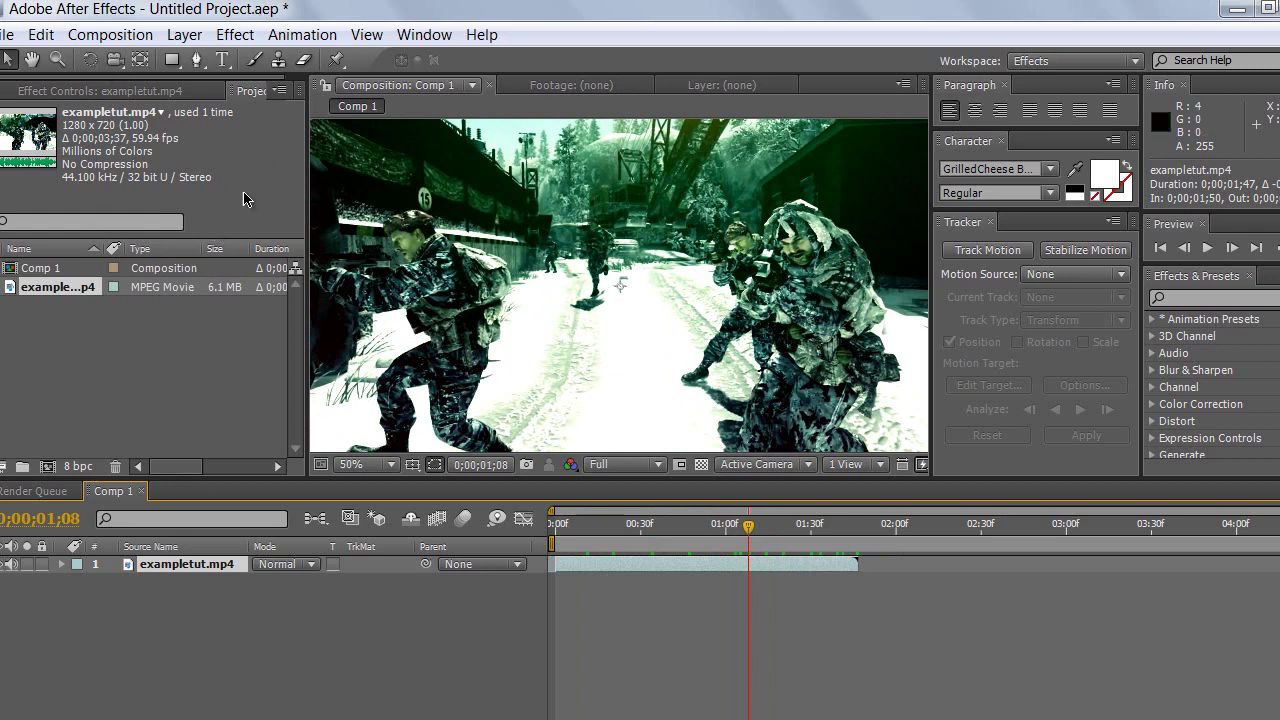
- Save the composition's frame at 0;00;00;00 as Photoshop layers on the Desktop, overwriting Irock.PSD
key(Home)
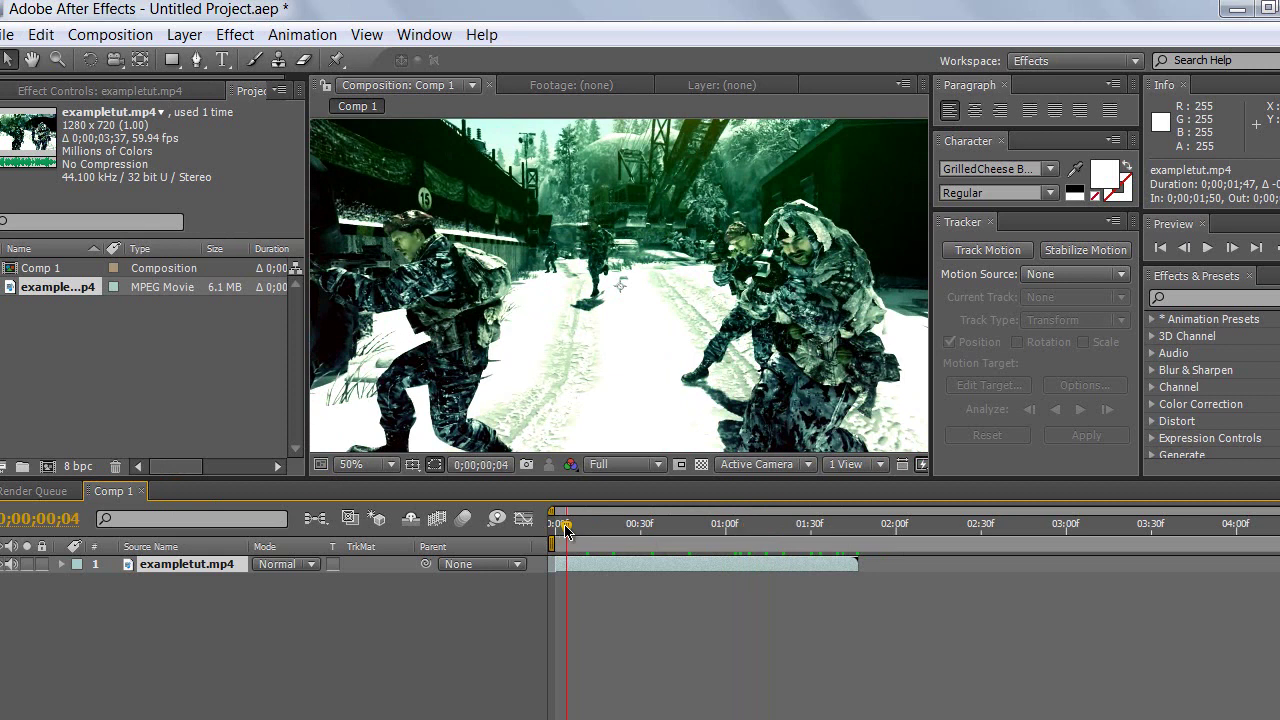
click(100, 35)
mouse_move(132, 303)
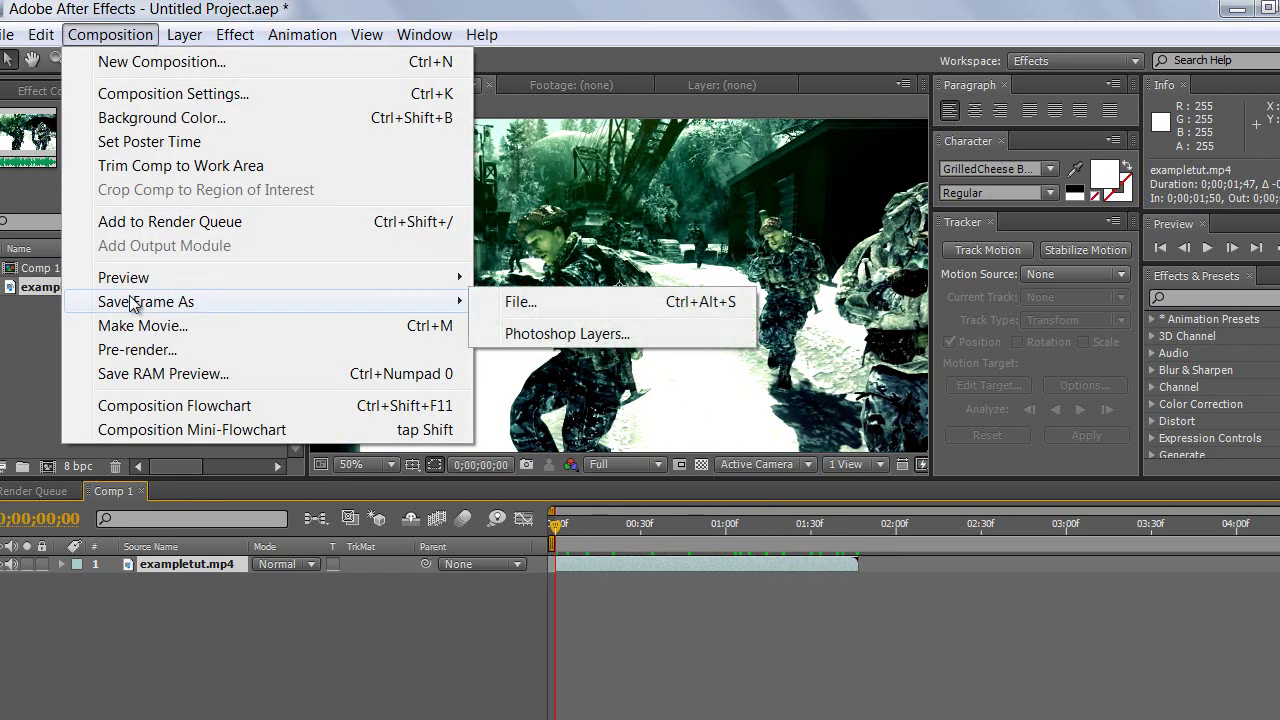
click(560, 334)
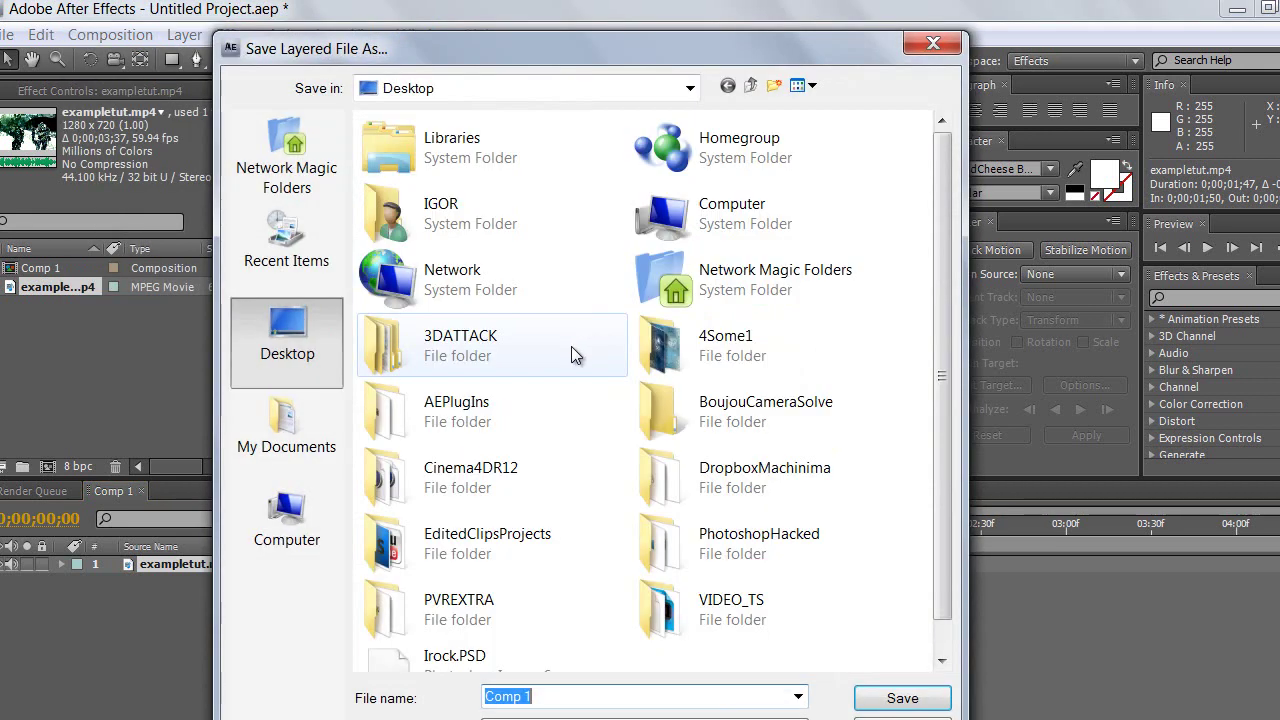
scroll(949, 270, down, 1)
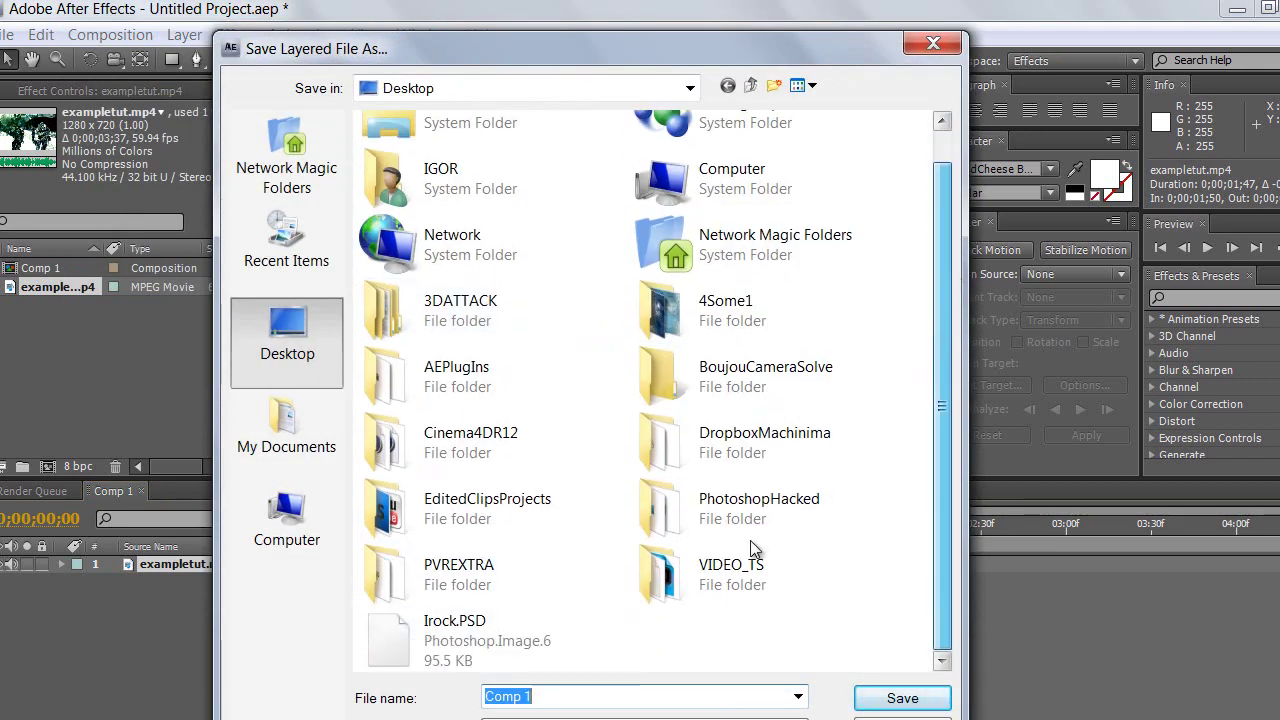
click(514, 636)
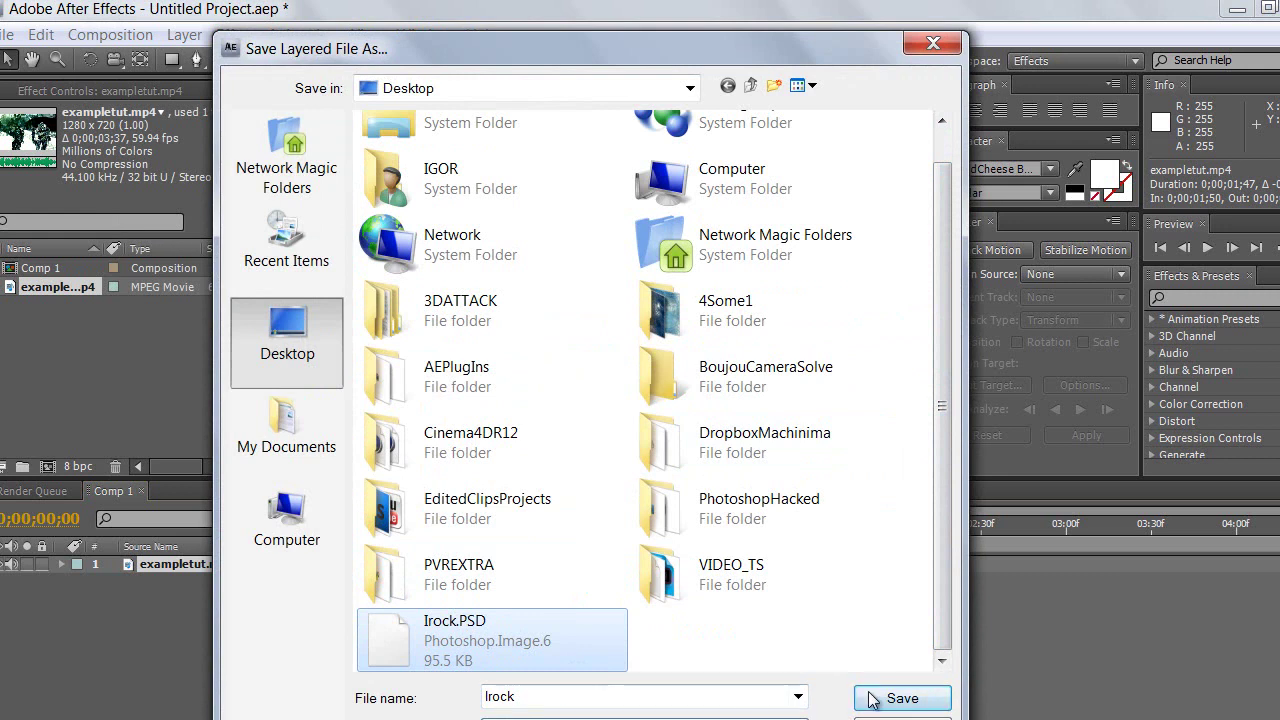
click(900, 698)
click(753, 398)
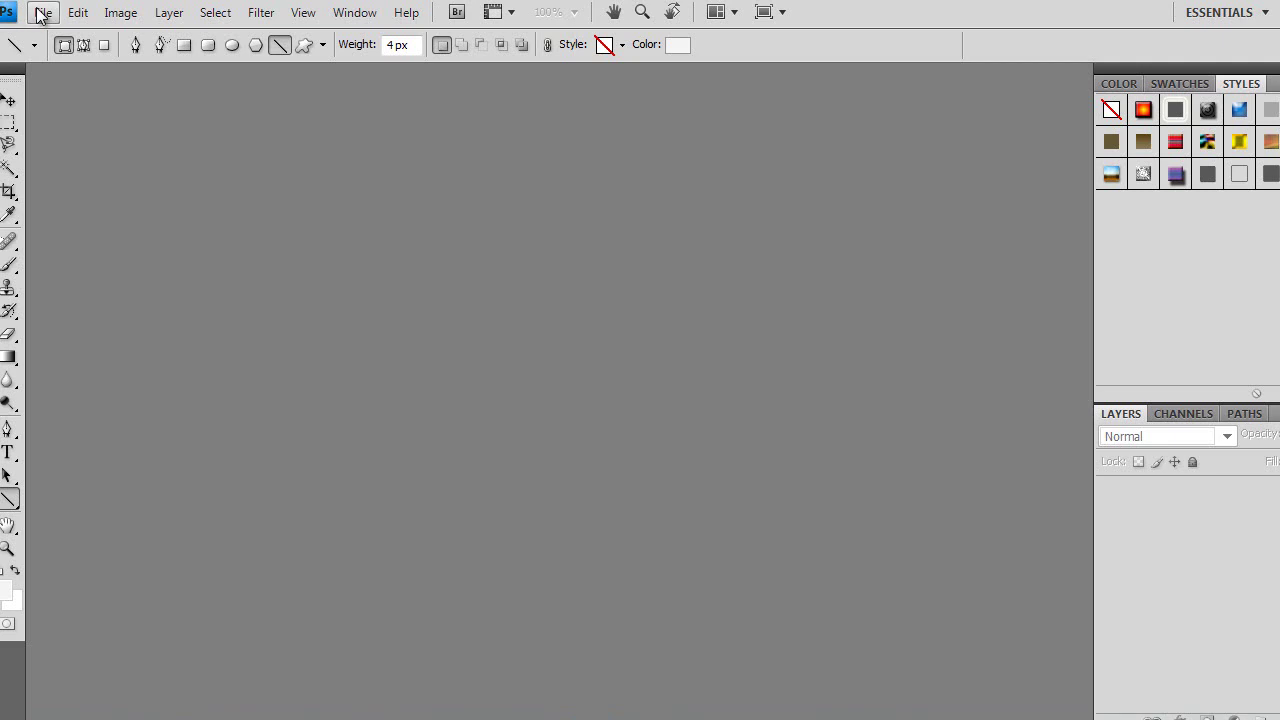
- Switch to Photoshop and open Irock.PSD from the Desktop
click(43, 12)
click(70, 63)
scroll(1030, 323, down, 5)
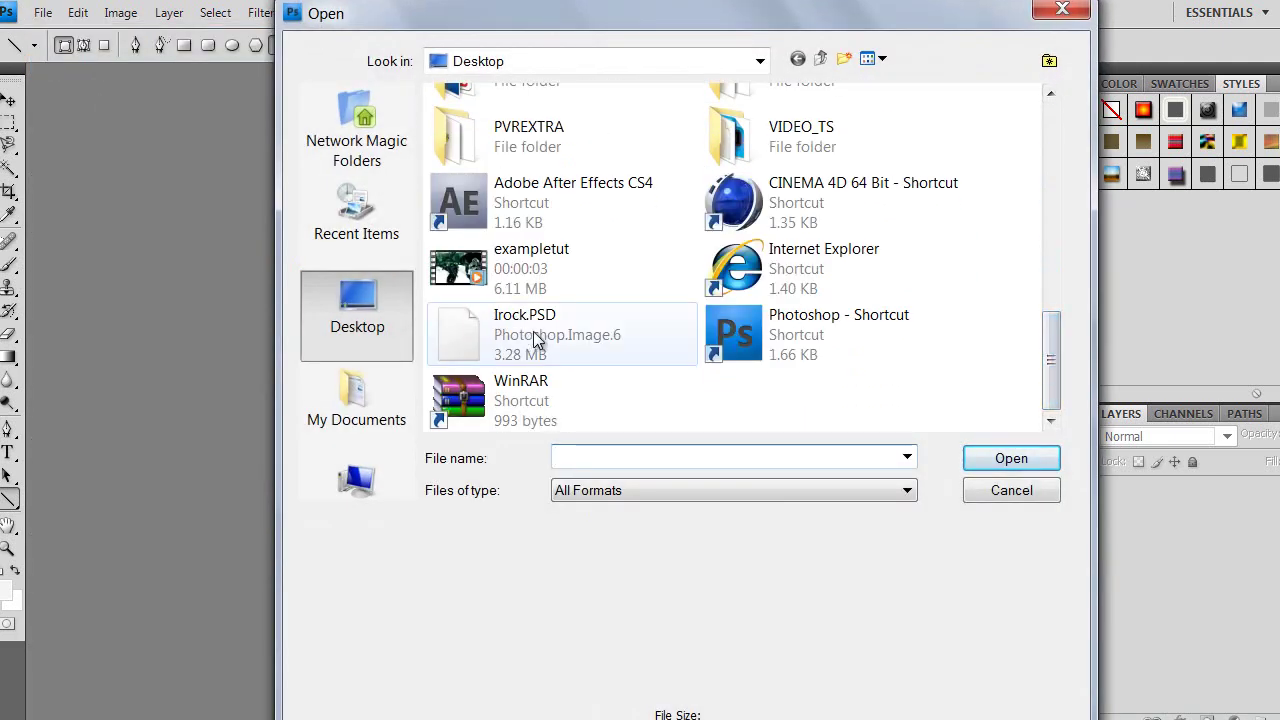
double_click(545, 340)
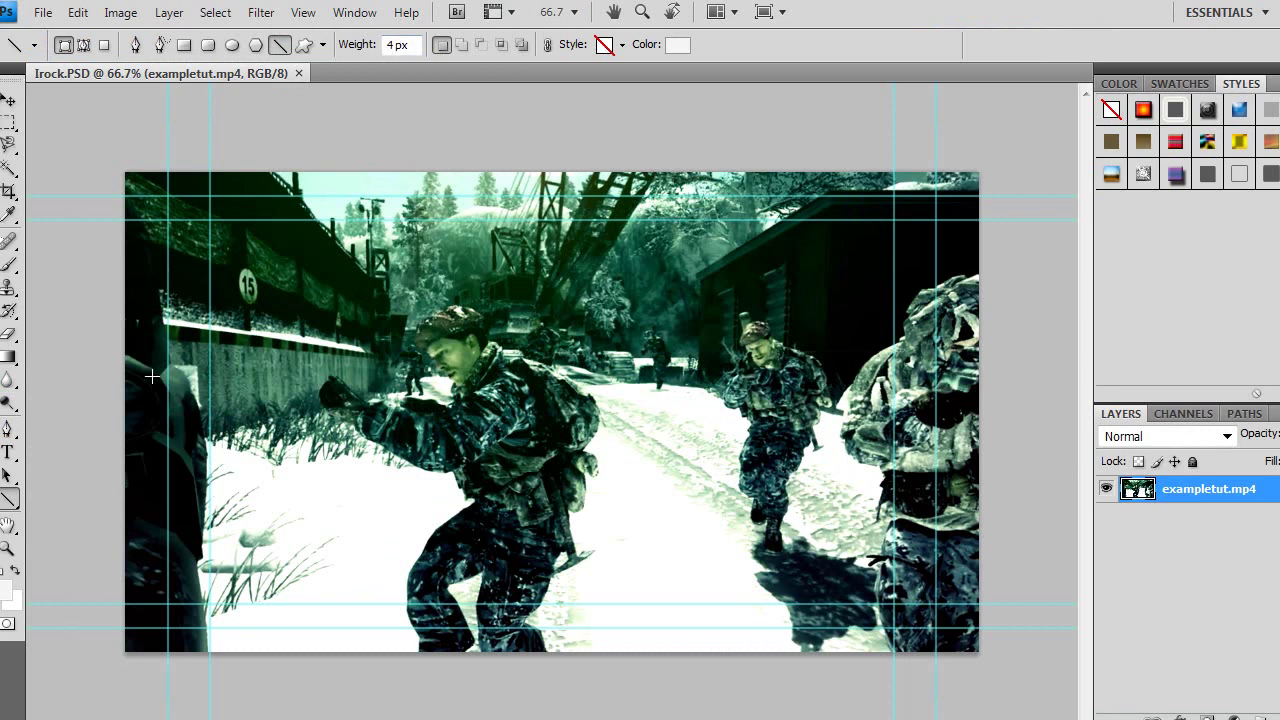
- Try a 4 px white line rising diagonally from the front soldier's head with the Line tool, and undo it
click(9, 500)
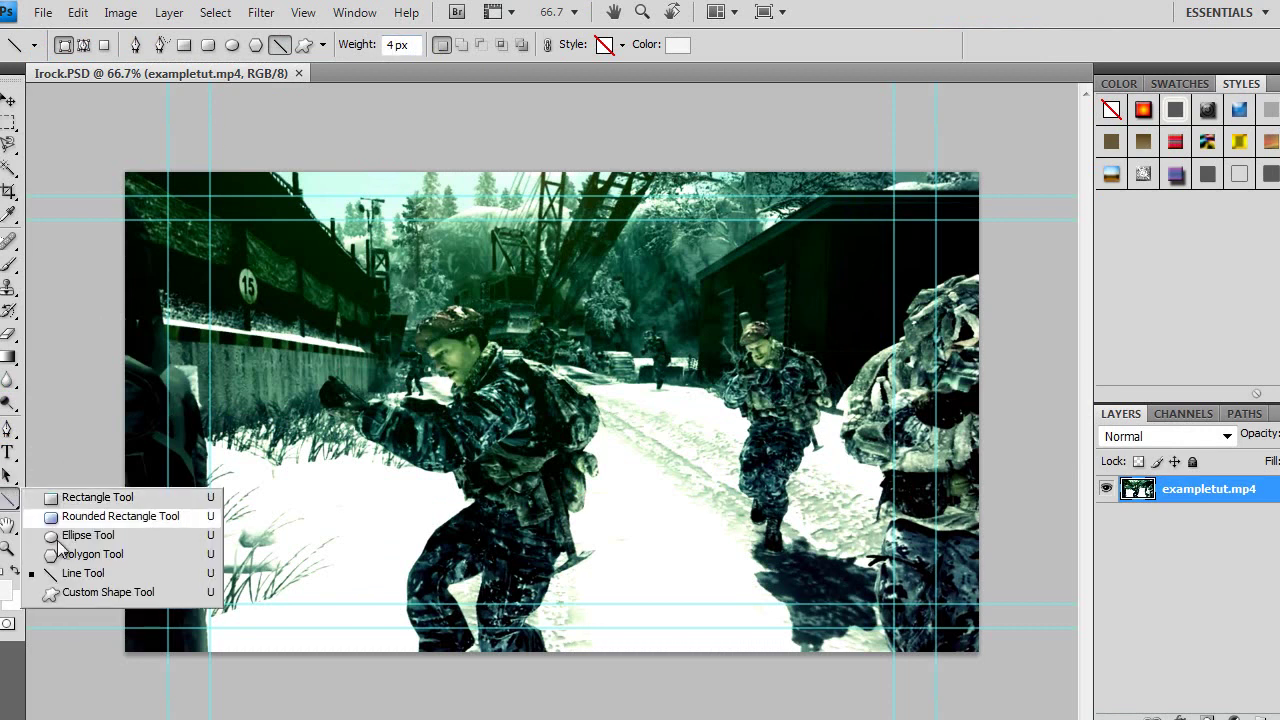
click(78, 573)
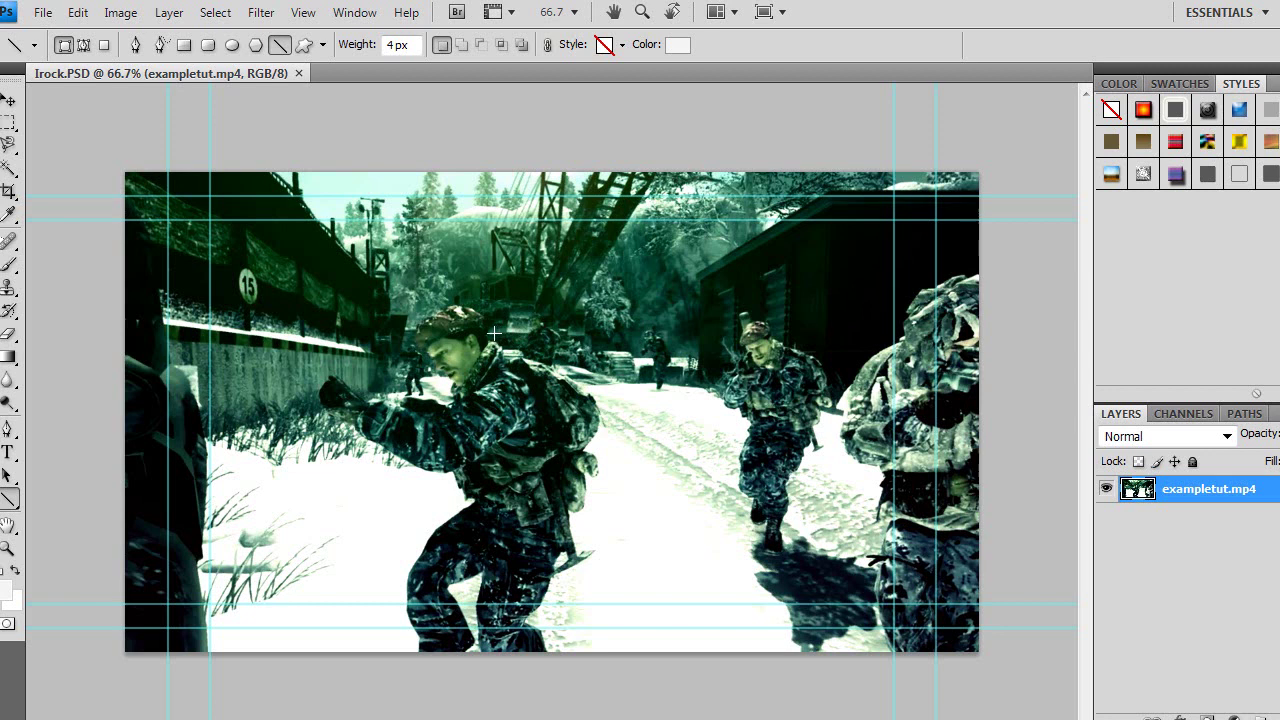
drag(489, 333, 557, 302)
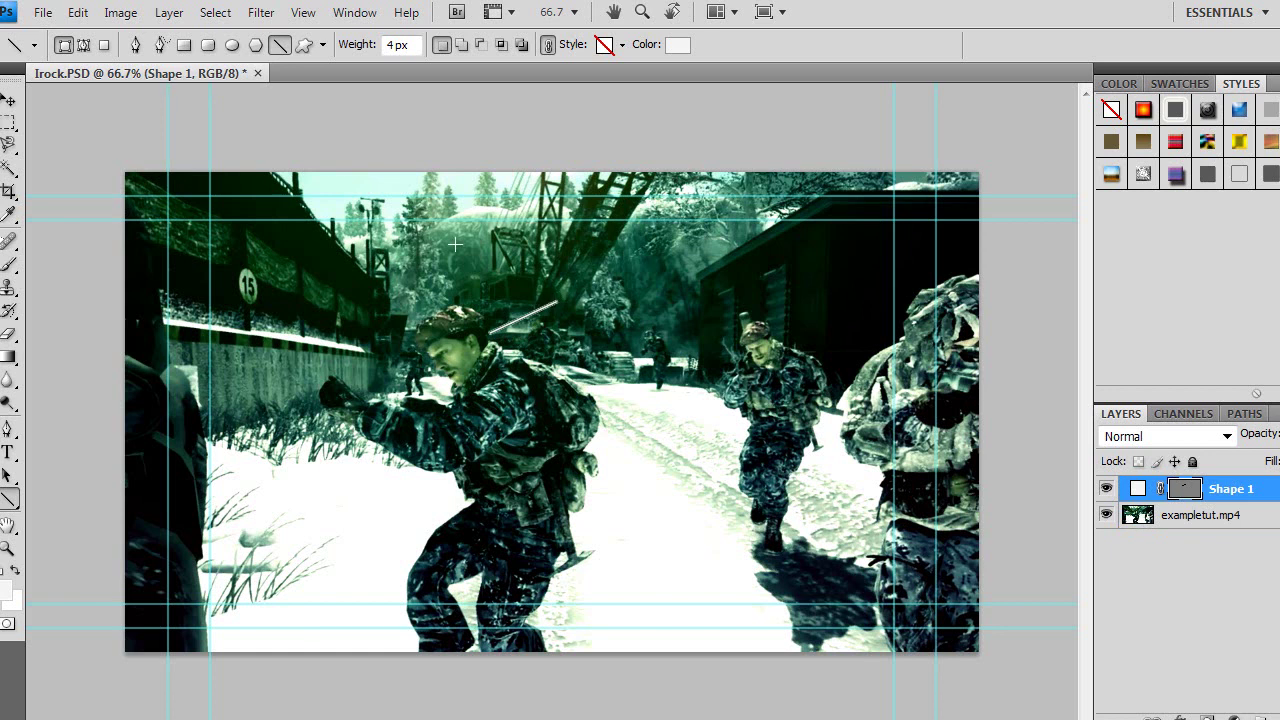
click(78, 13)
click(114, 45)
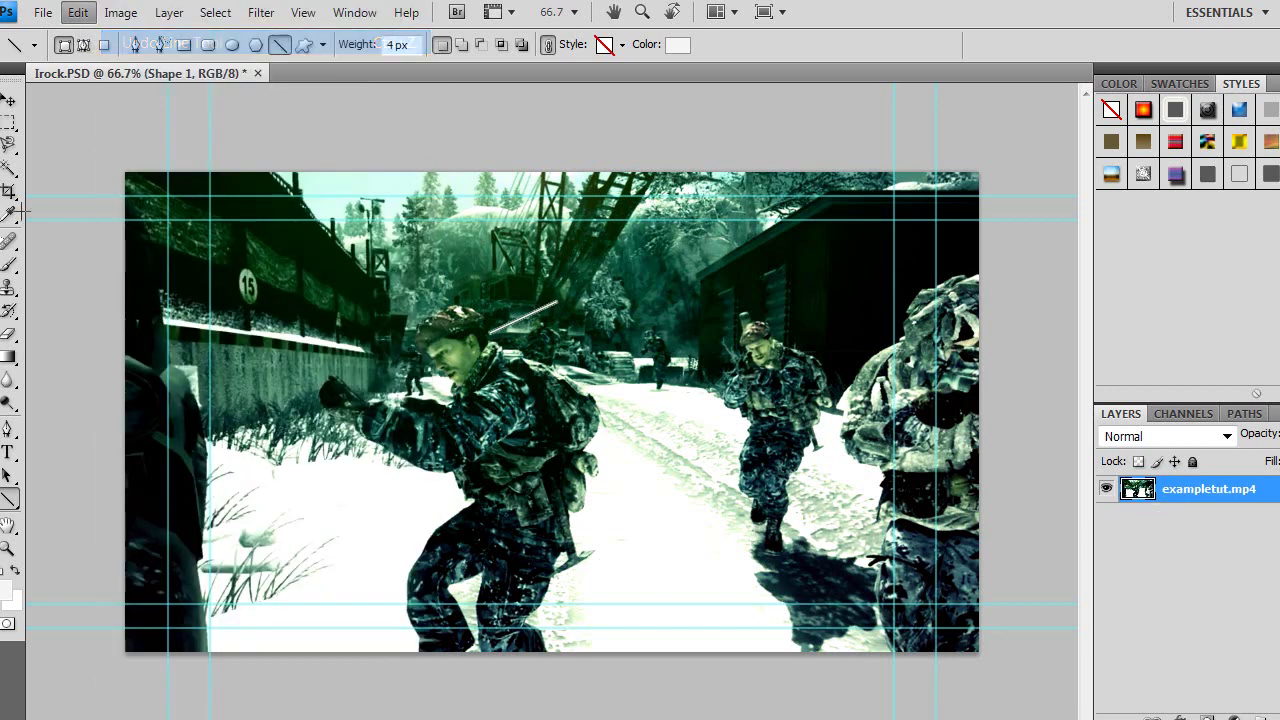
- Set the foreground color to gray 9a9a9a and draw a 4 px diagonal line from the front soldier's head, extended by a horizontal line
click(10, 601)
drag(894, 277, 733, 299)
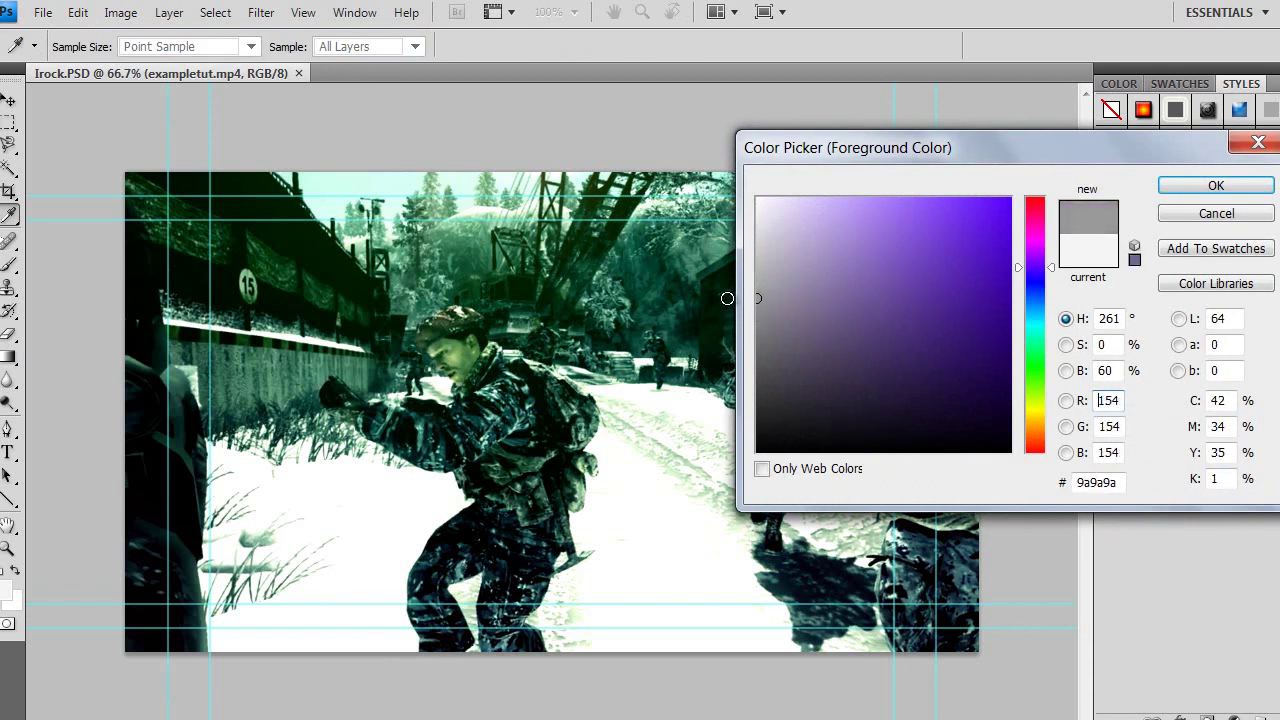
click(1215, 185)
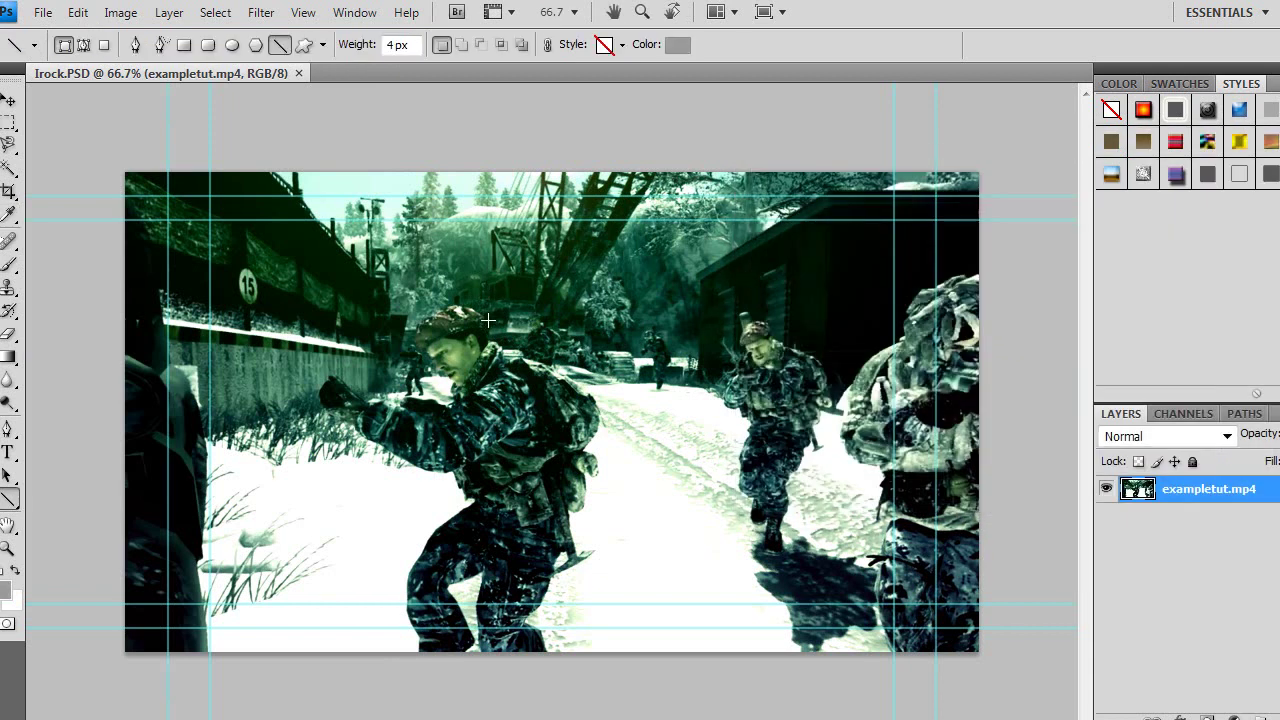
drag(549, 296, 662, 296)
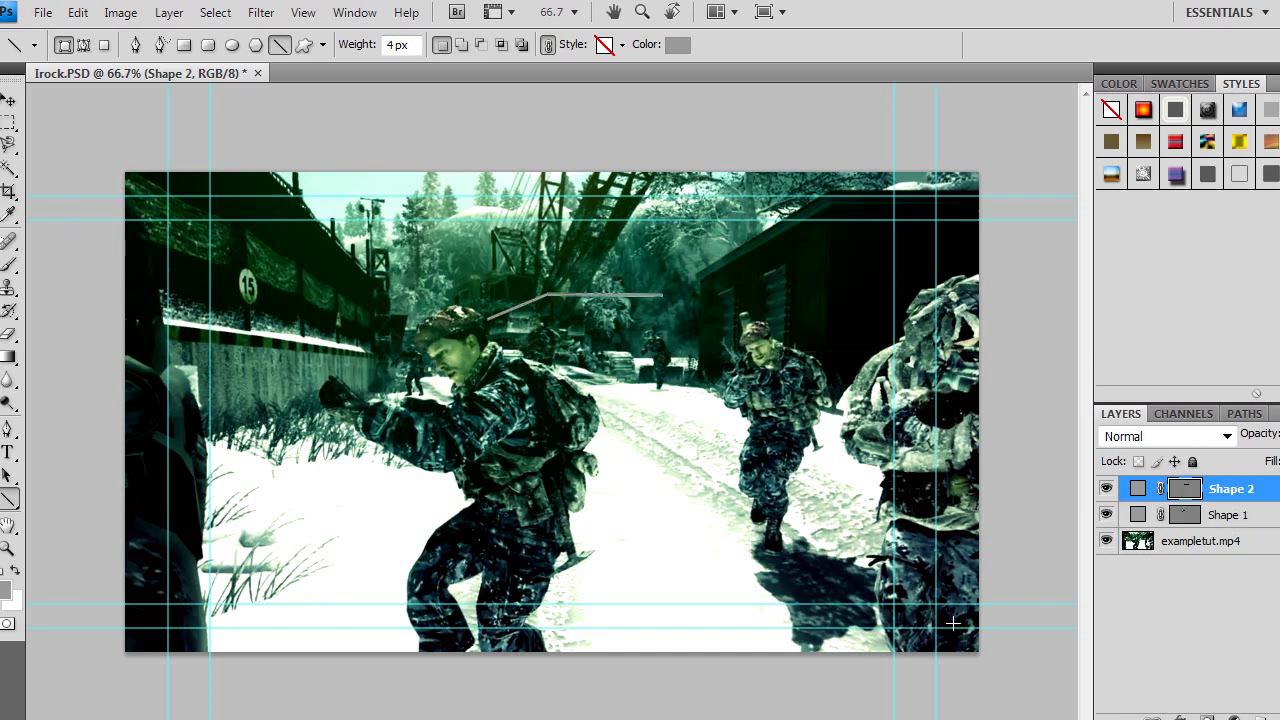
- Try deleting the exampletut.mp4 layer, undo the deletion, and step back to before the horizontal line was drawn
click(1197, 550)
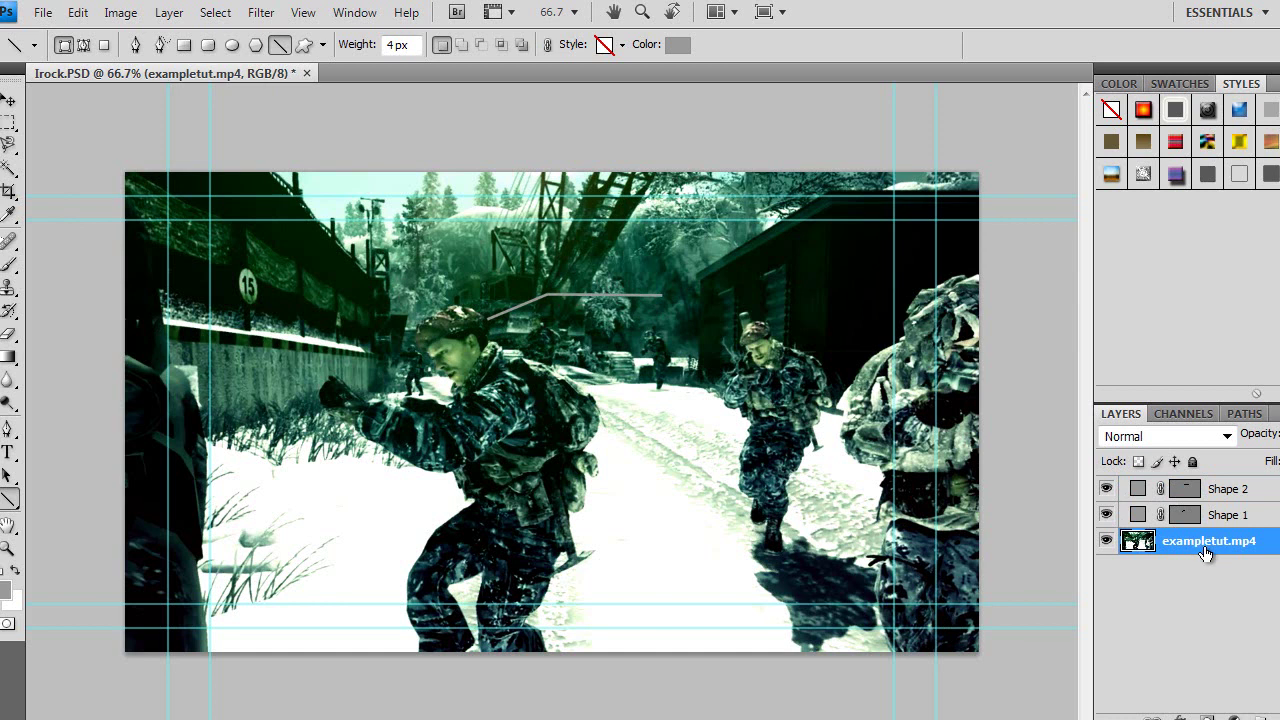
key(Delete)
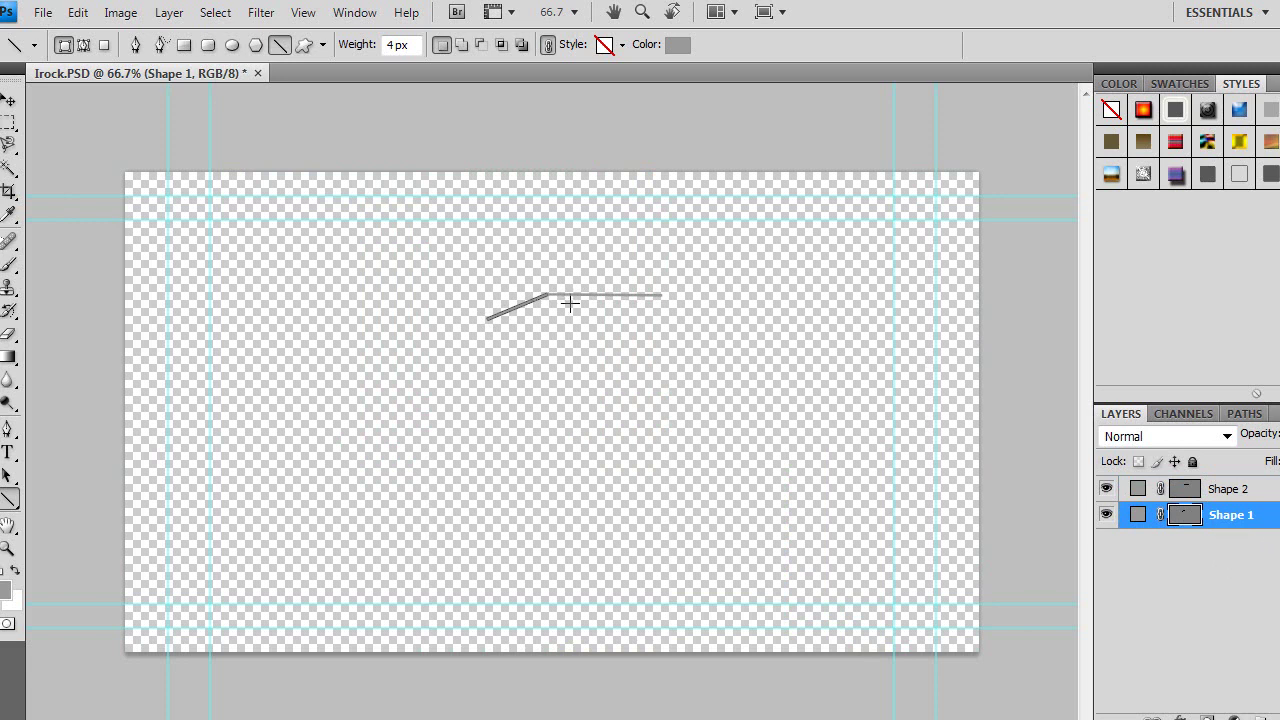
click(77, 12)
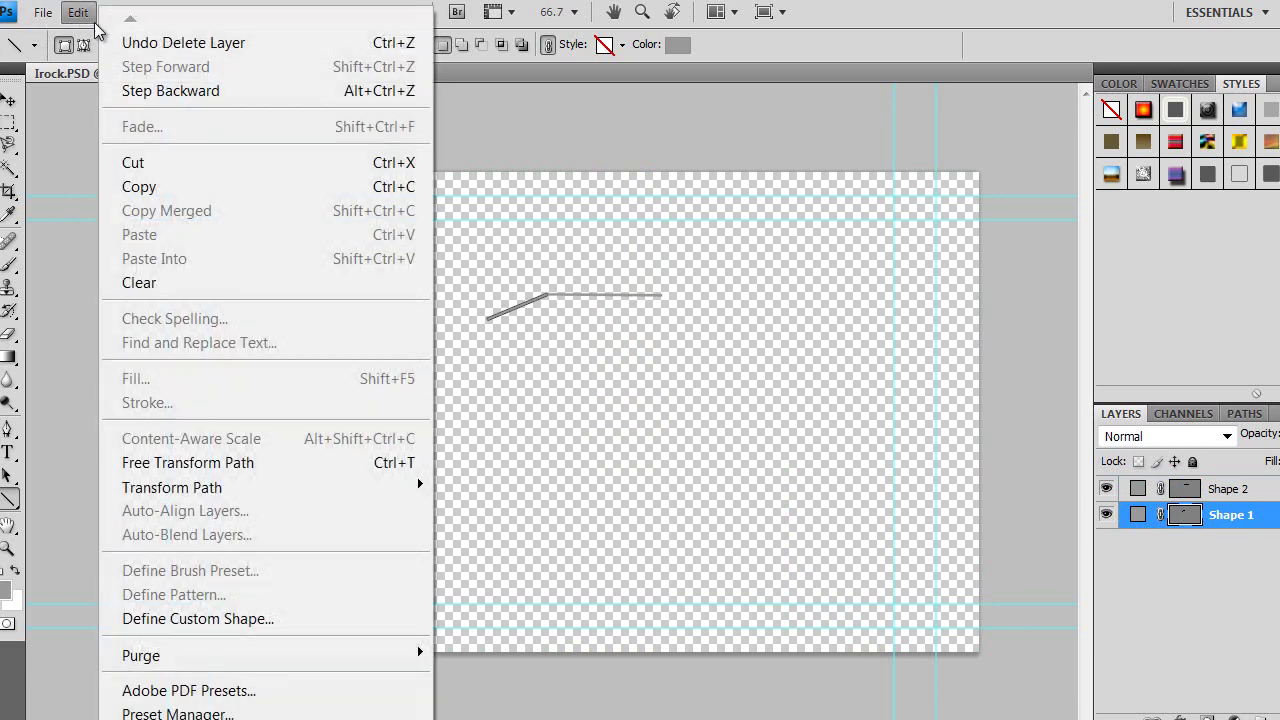
click(125, 42)
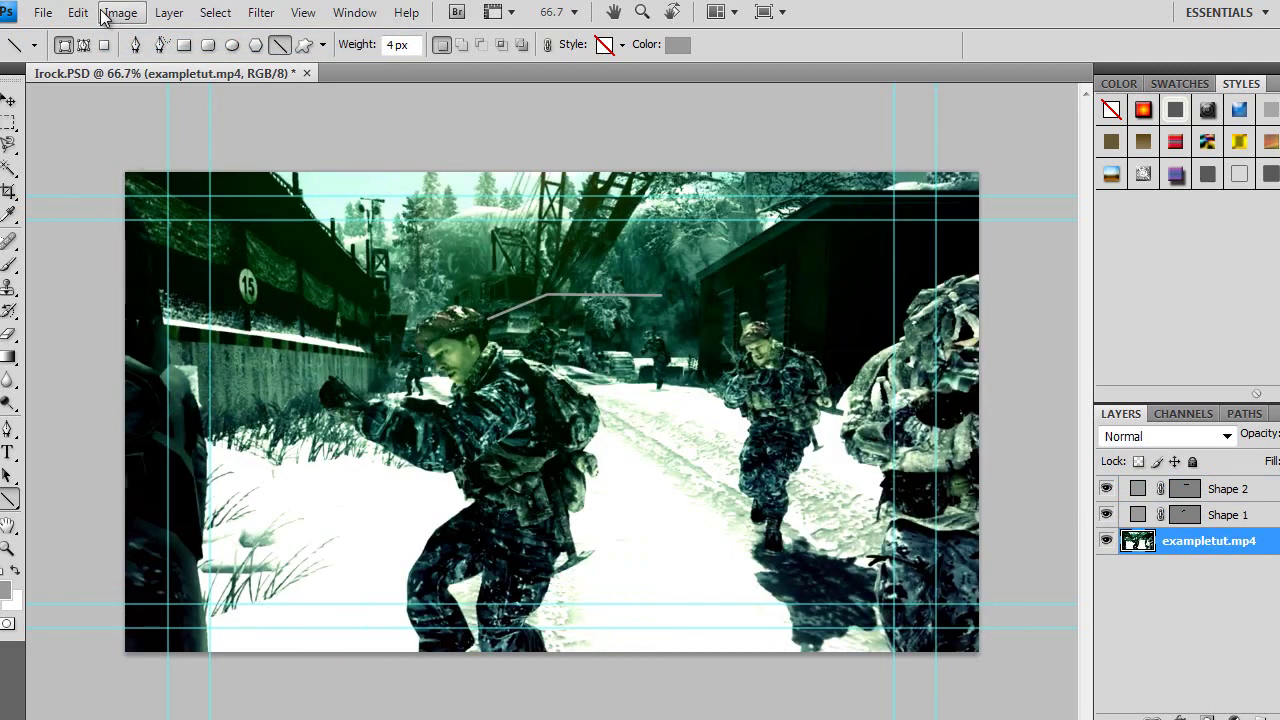
click(78, 12)
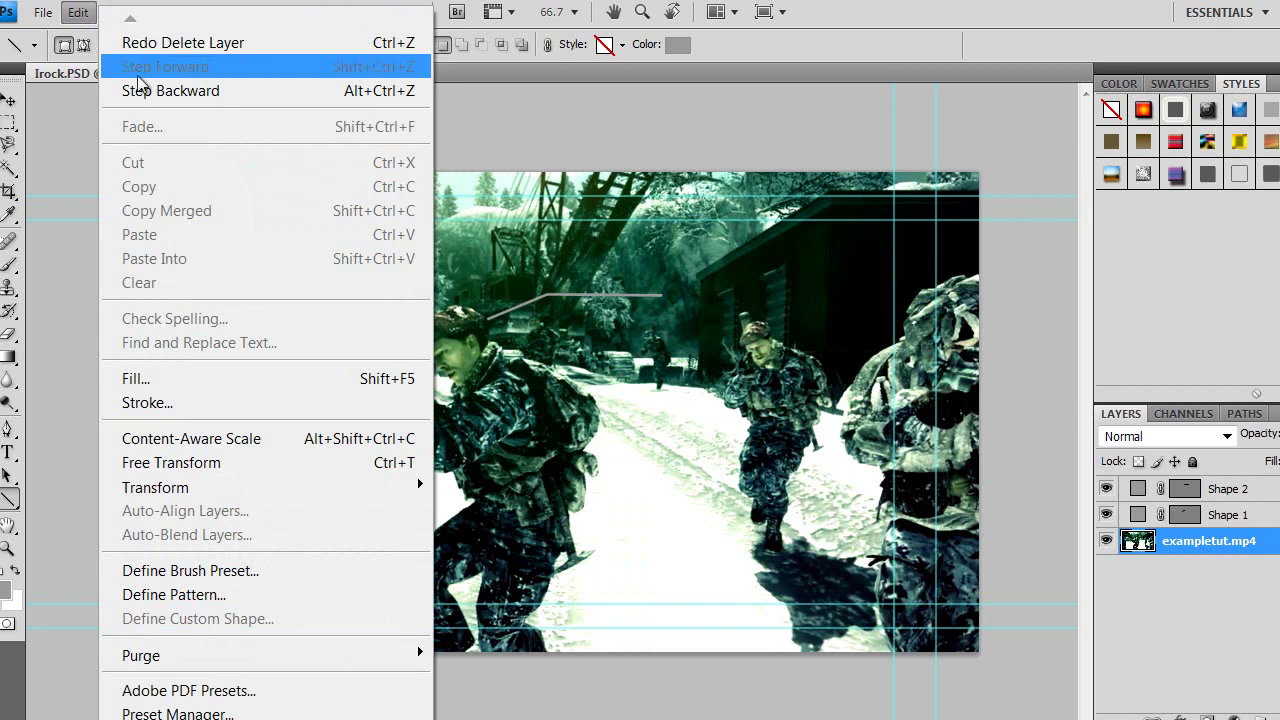
click(160, 90)
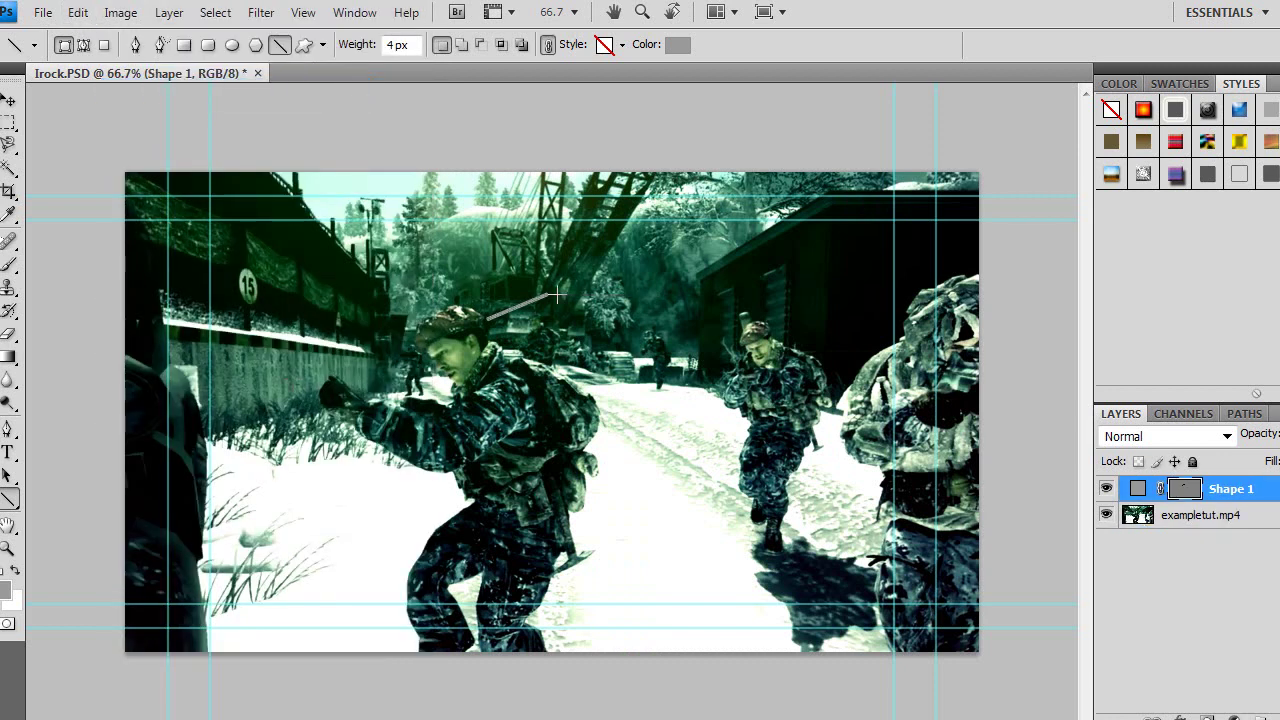
- Redraw the horizontal 4 px gray line from the diagonal line's upper end and move it to align with that end
drag(630, 300, 655, 294)
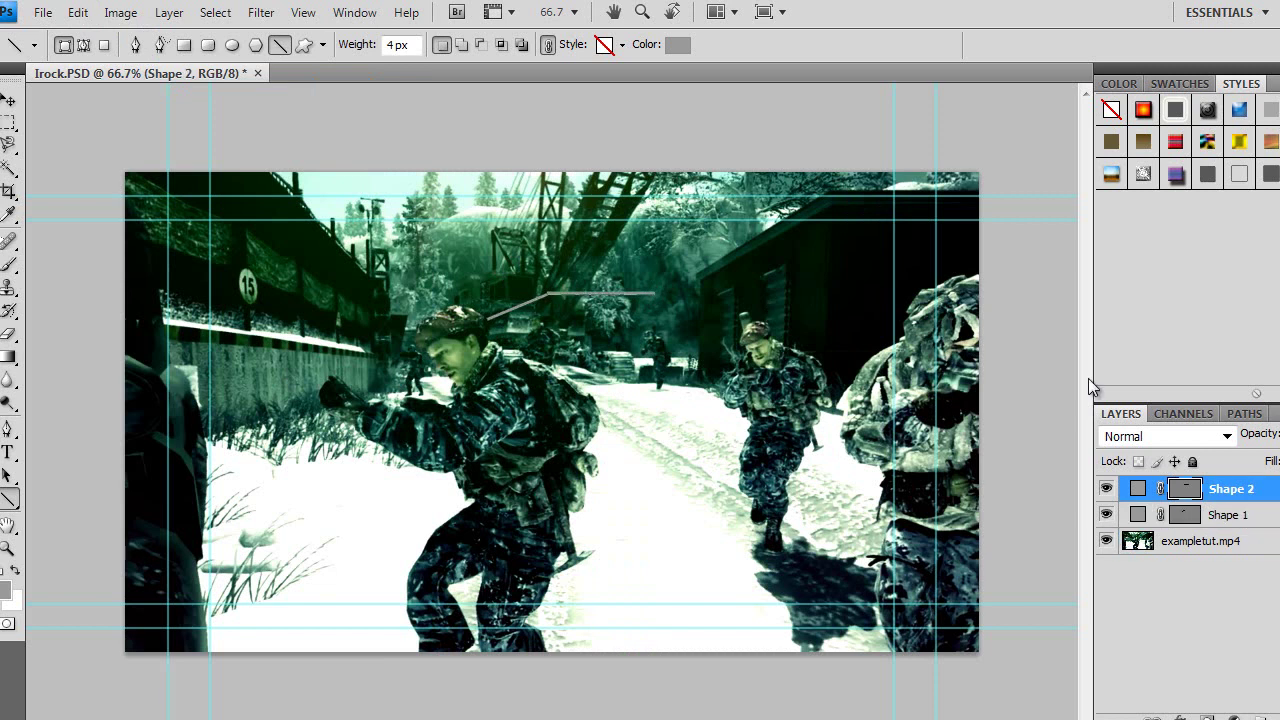
click(8, 100)
drag(596, 297, 592, 295)
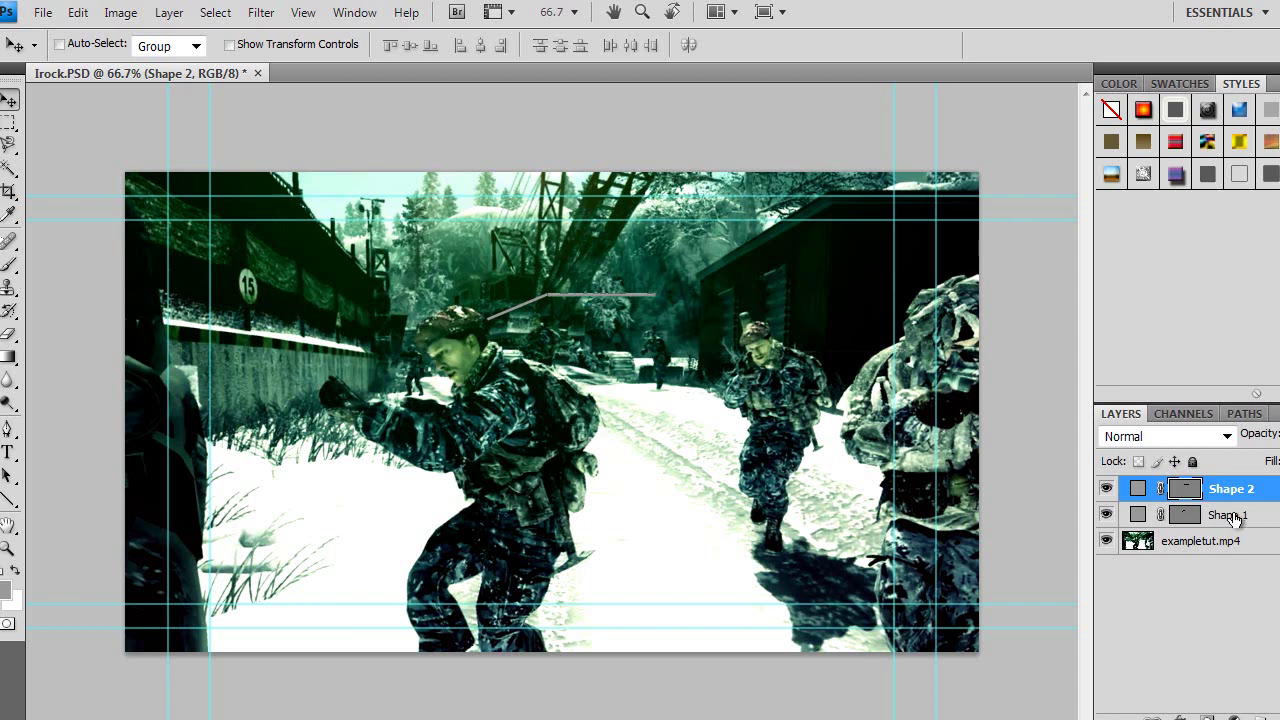
- Delete the exampletut.mp4 layer so only the two line shapes remain, and deselect all layers
click(1200, 547)
key(Delete)
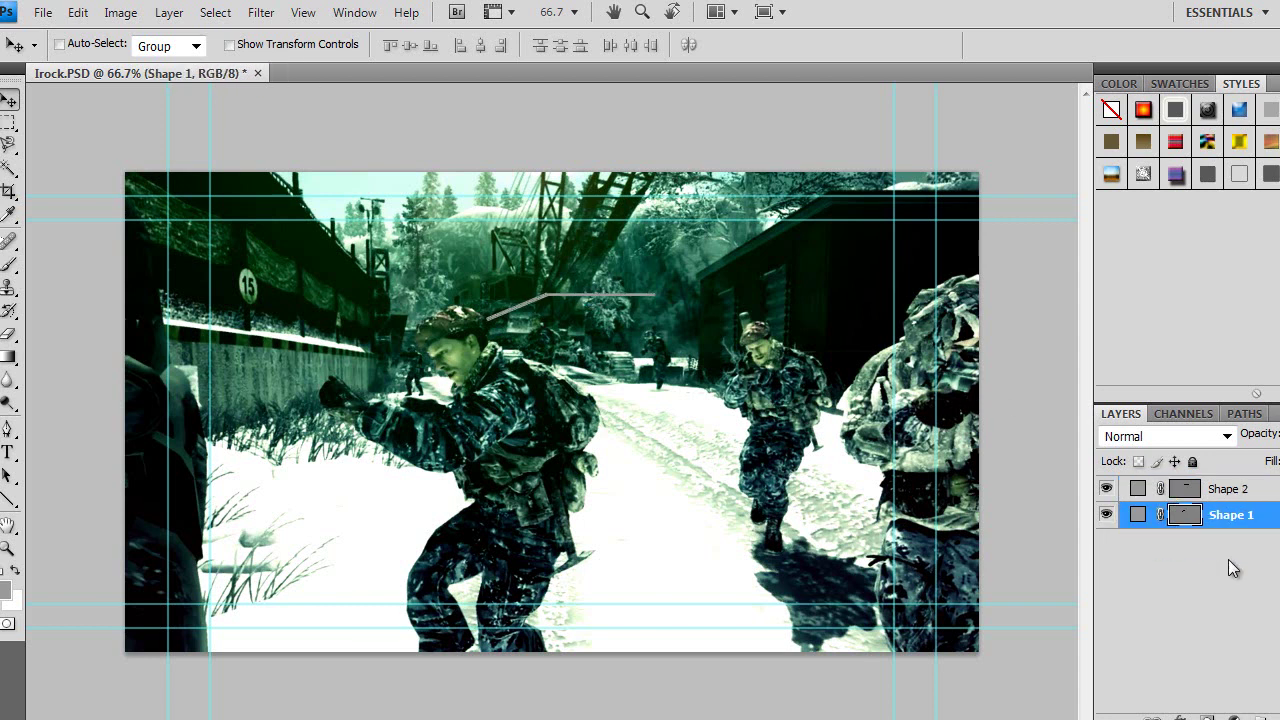
click(1248, 565)
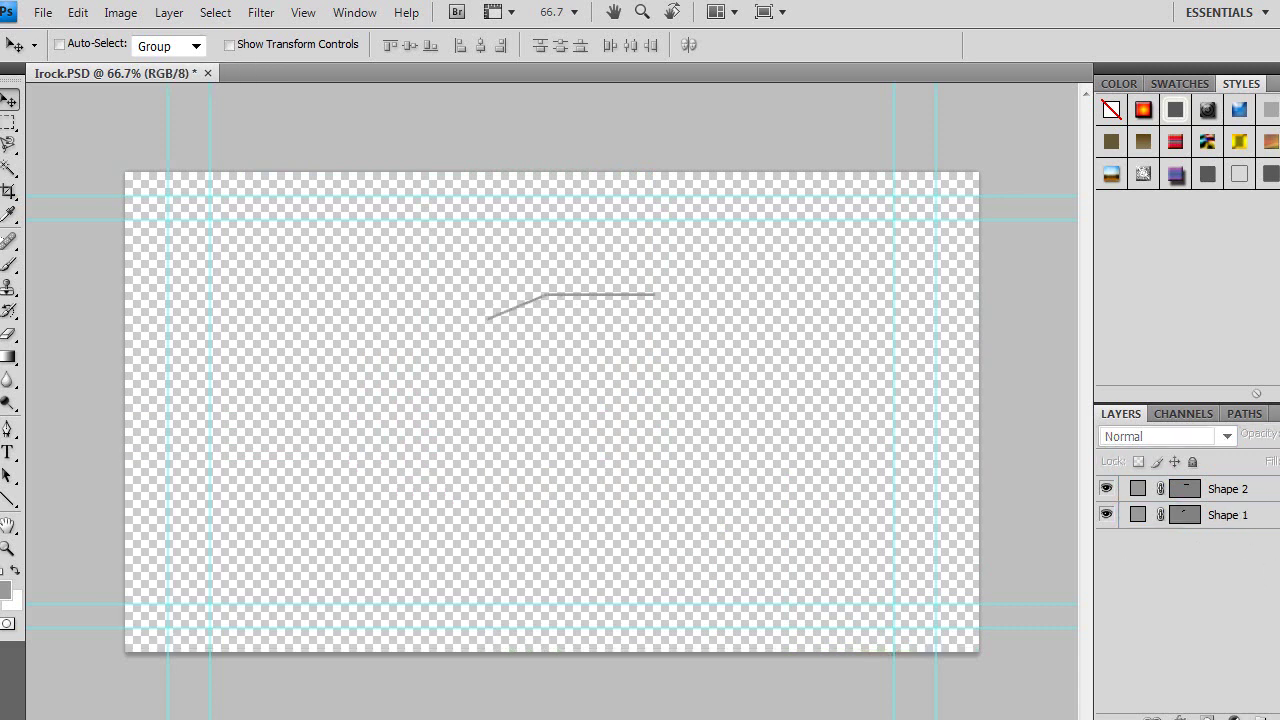
- Save the document to the Desktop as Irock.PSD in Photoshop format with layers kept, replacing the existing file
click(43, 12)
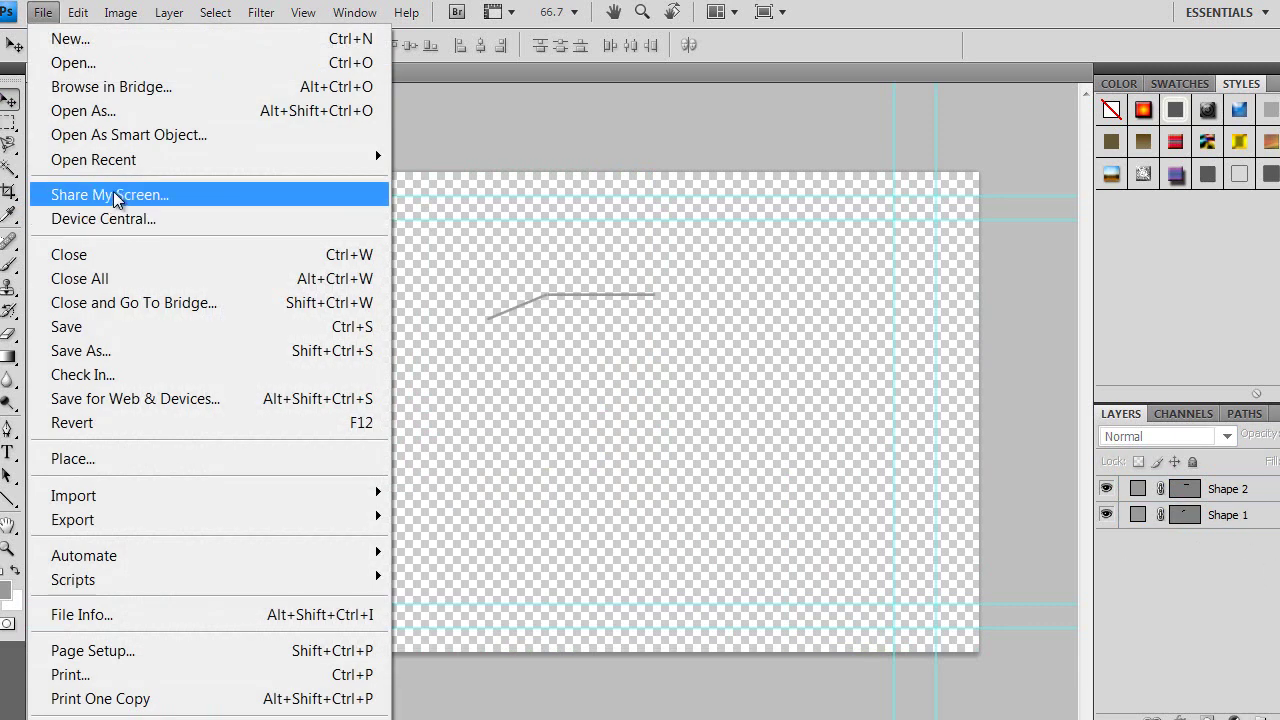
click(108, 357)
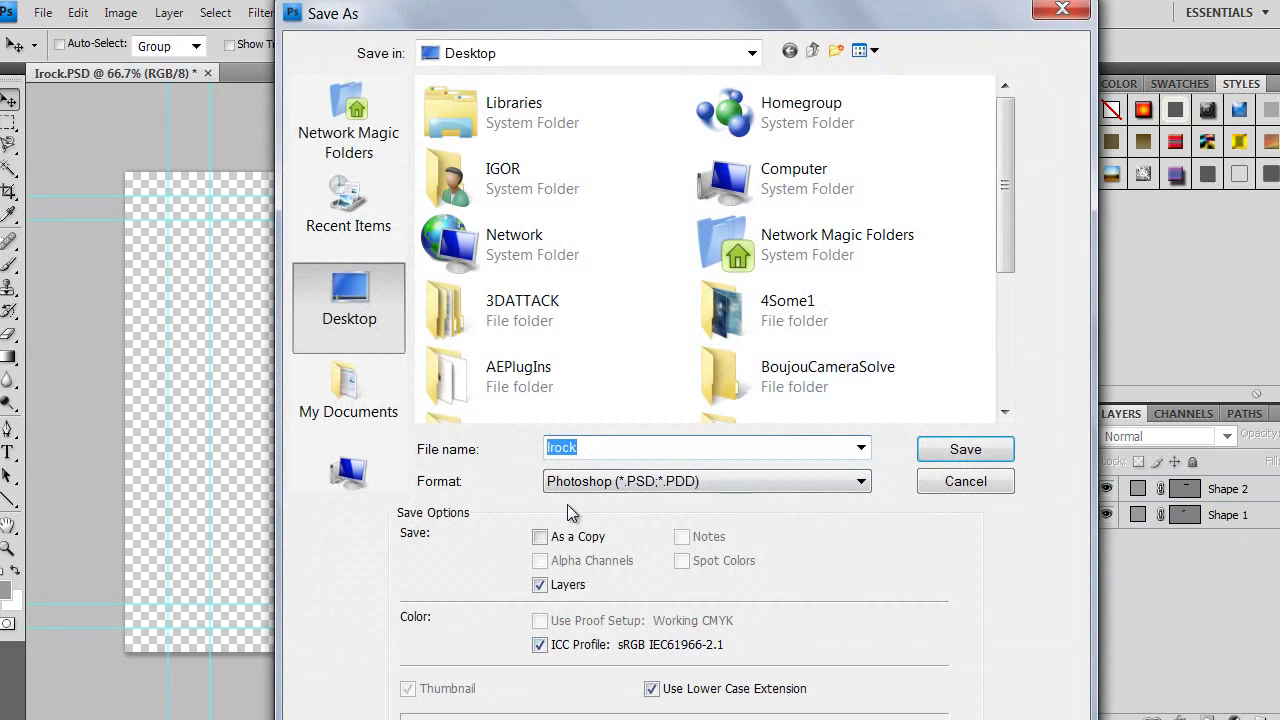
click(962, 452)
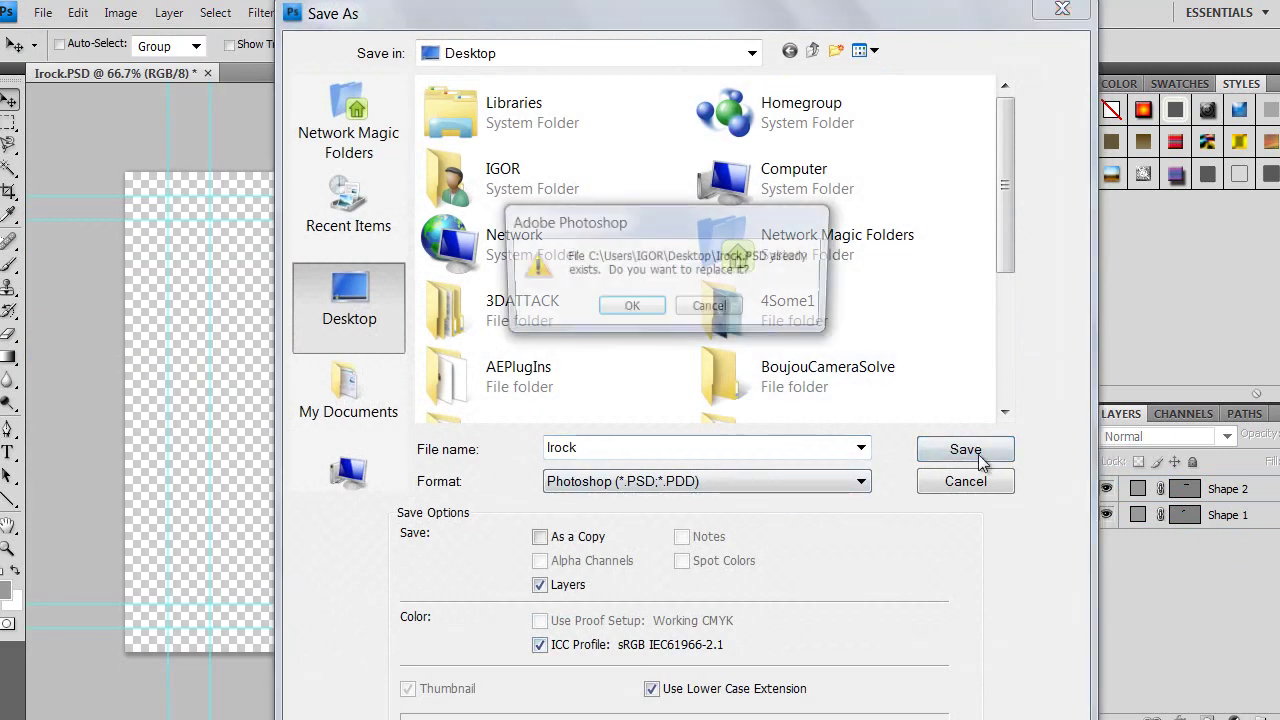
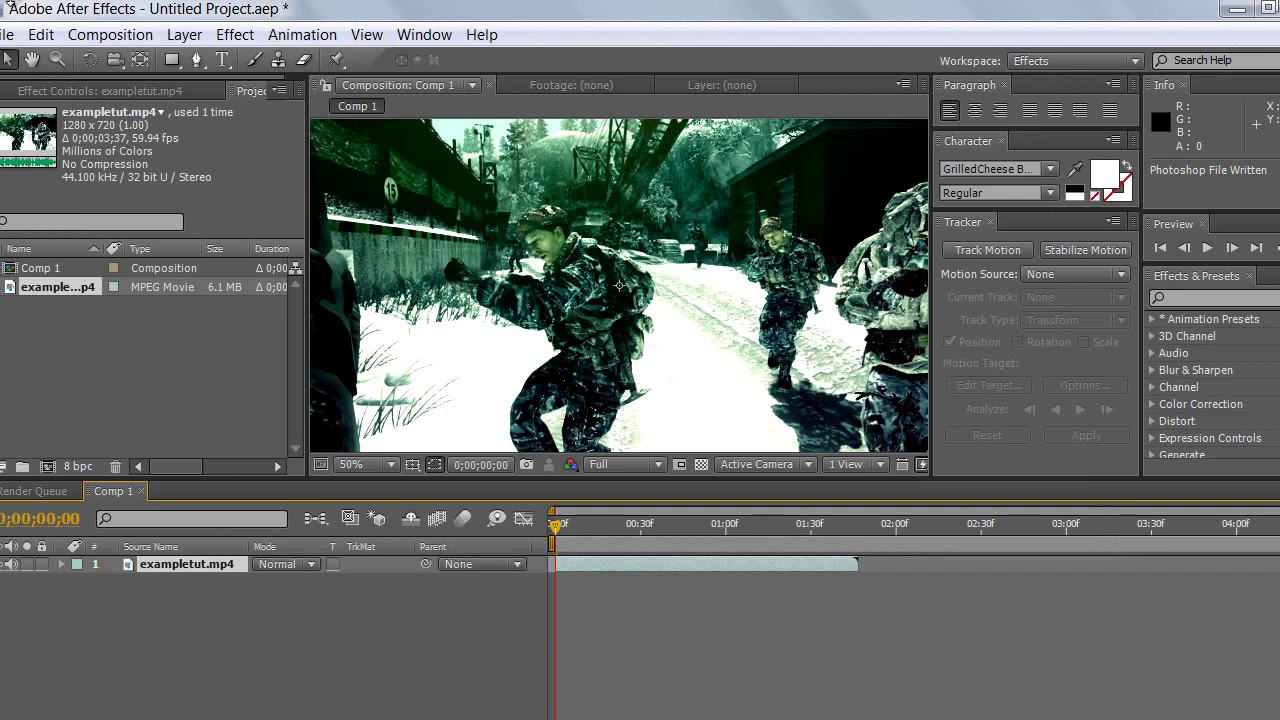
- In After Effects, import Irock.PSD as merged-layer footage and place it in Comp 1 so the line starts at the front soldier's head
click(5, 34)
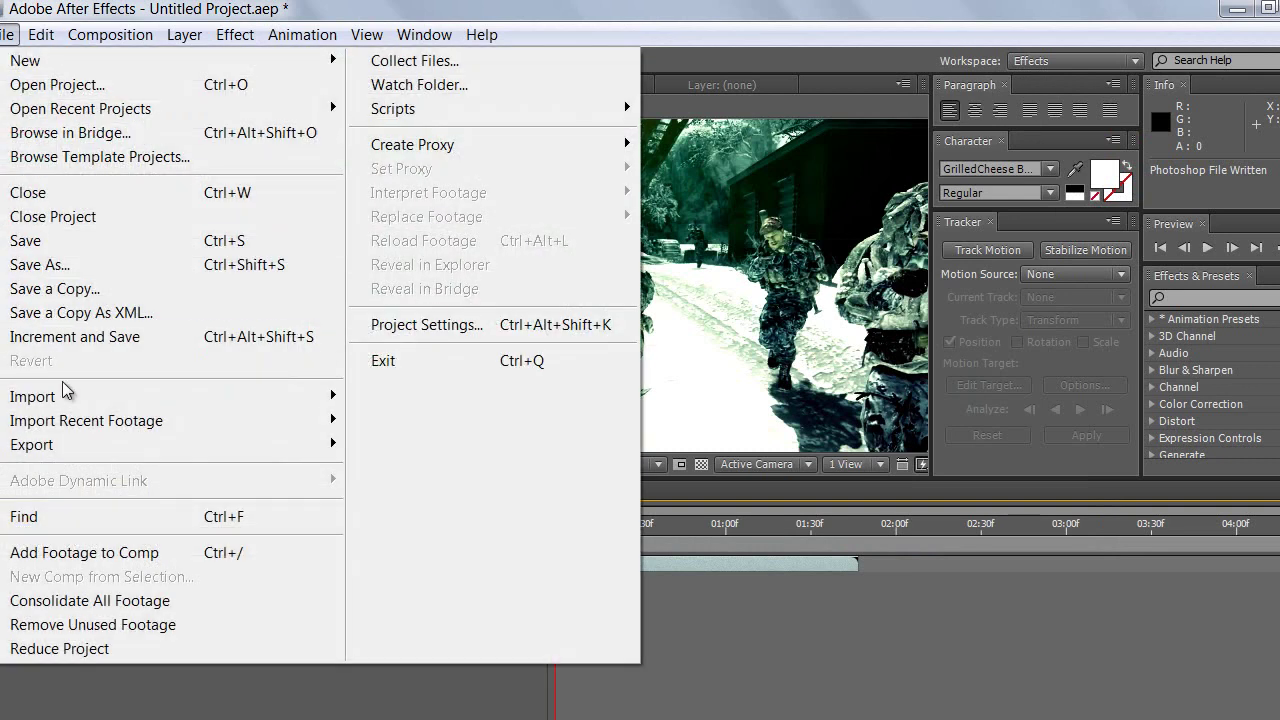
mouse_move(62, 395)
click(394, 398)
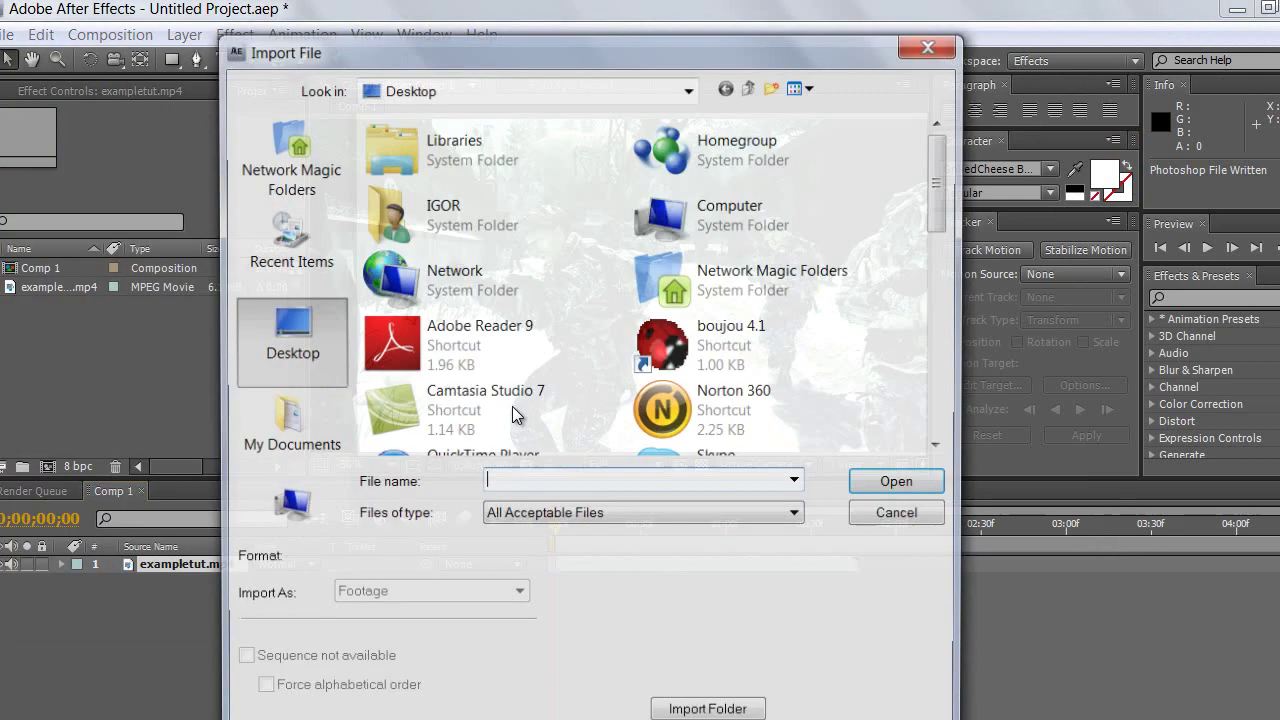
scroll(938, 257, down, 5)
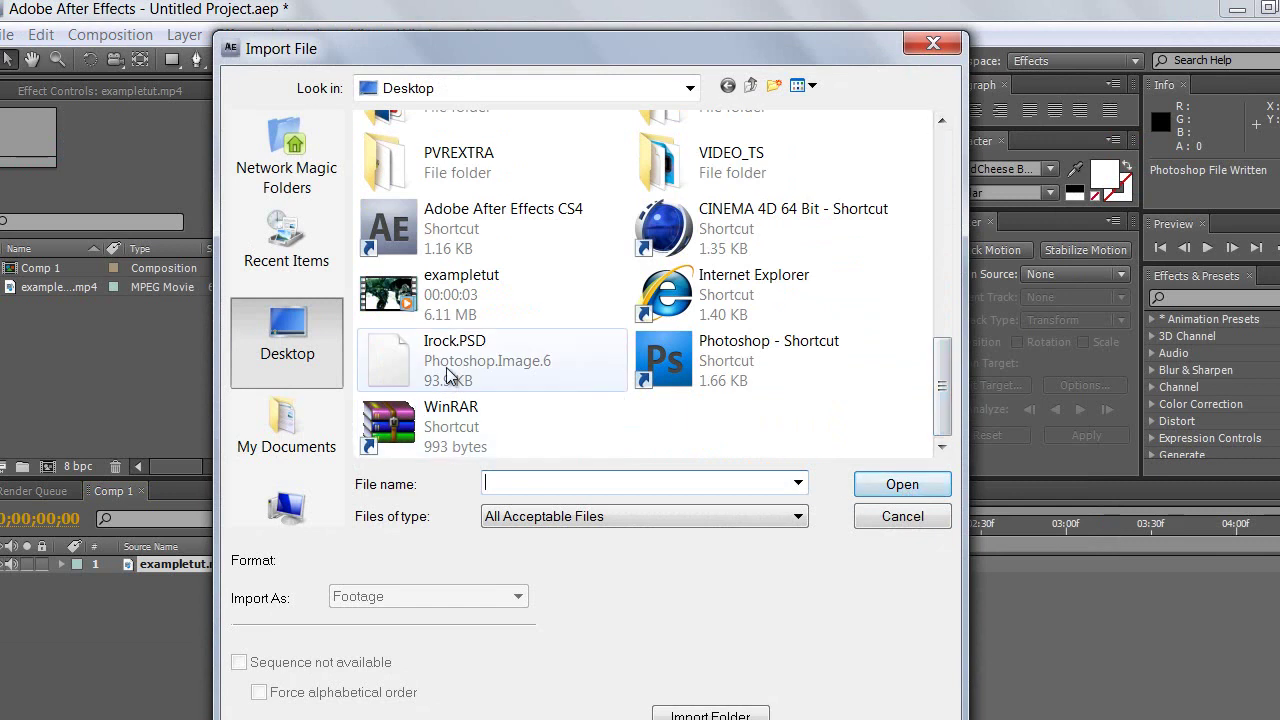
double_click(455, 367)
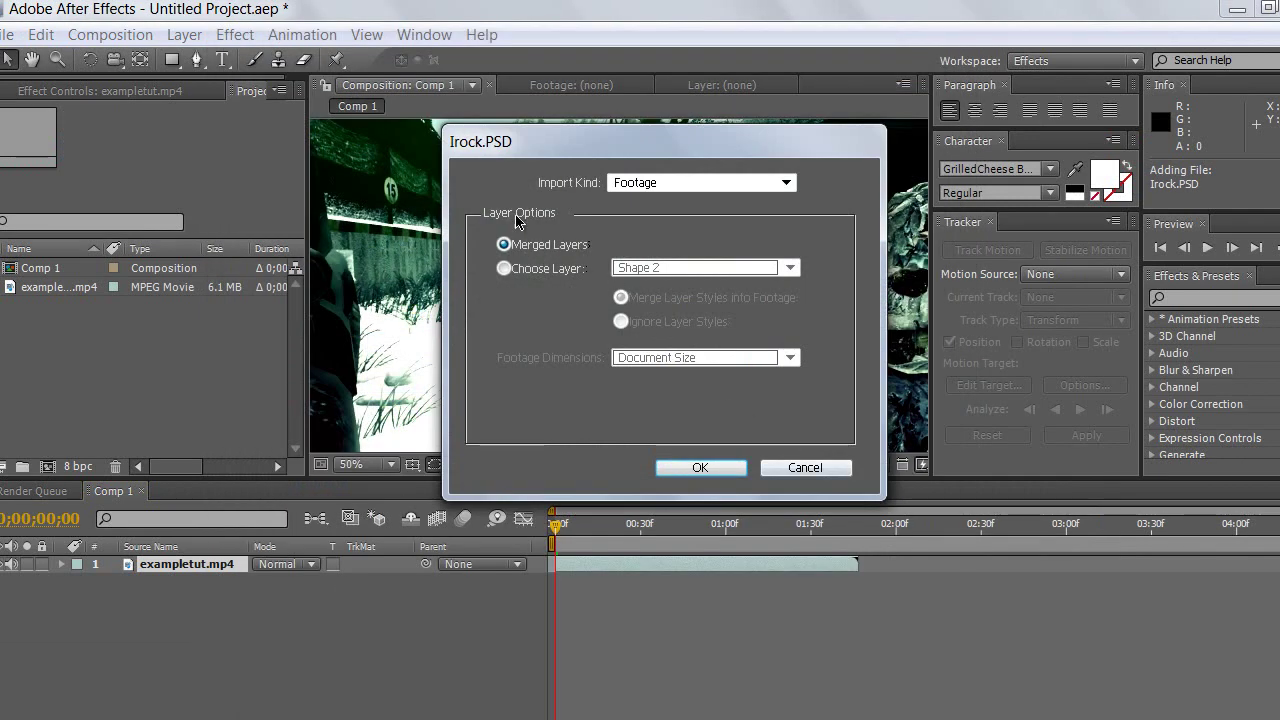
click(698, 468)
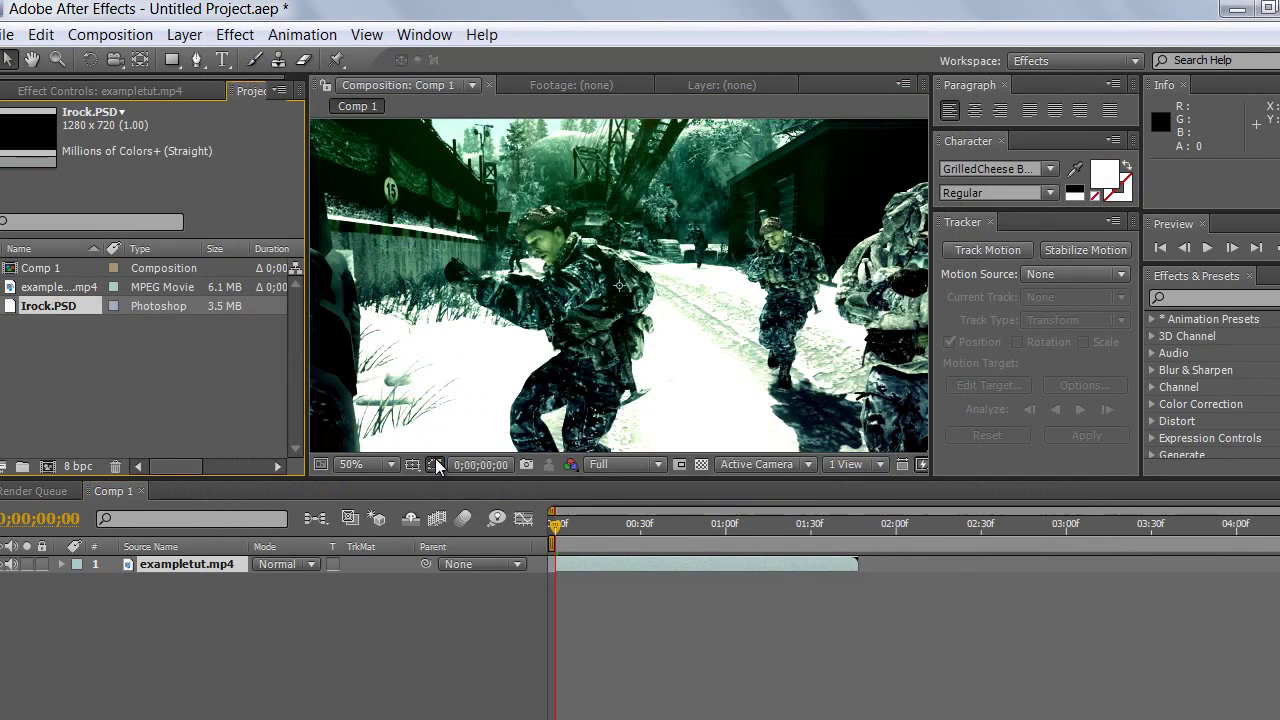
drag(76, 304, 636, 197)
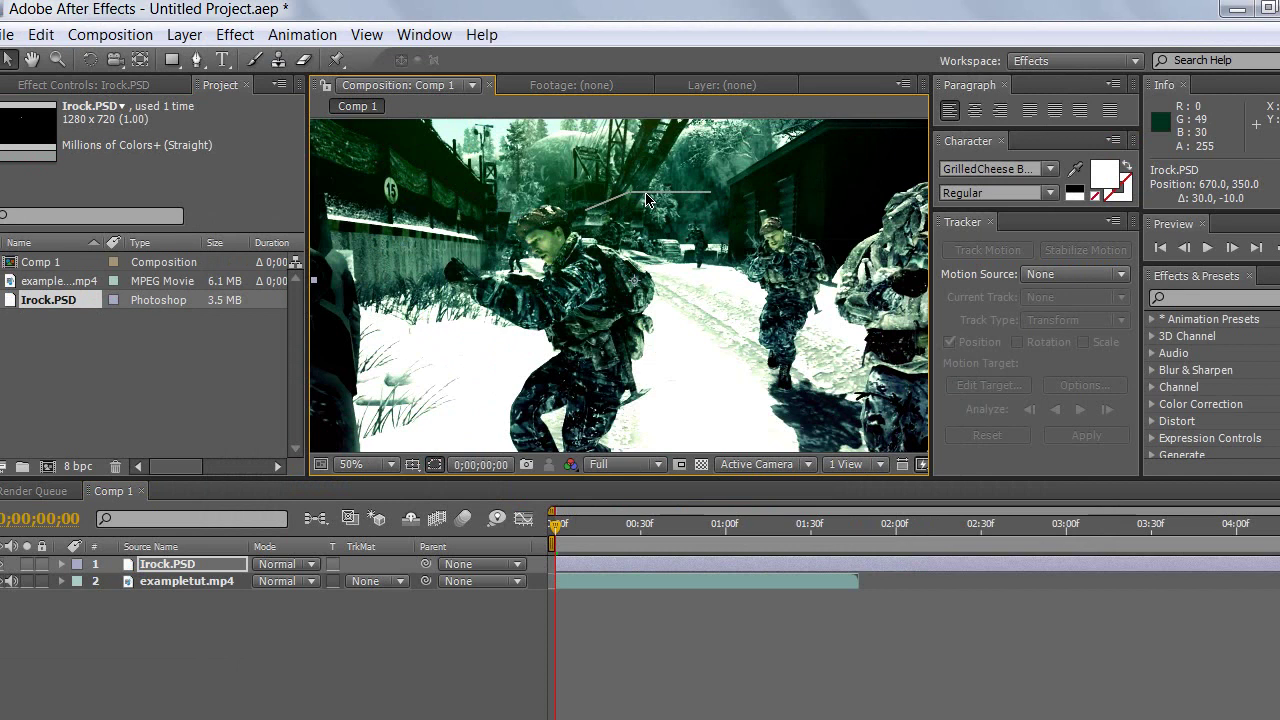
drag(636, 197, 628, 197)
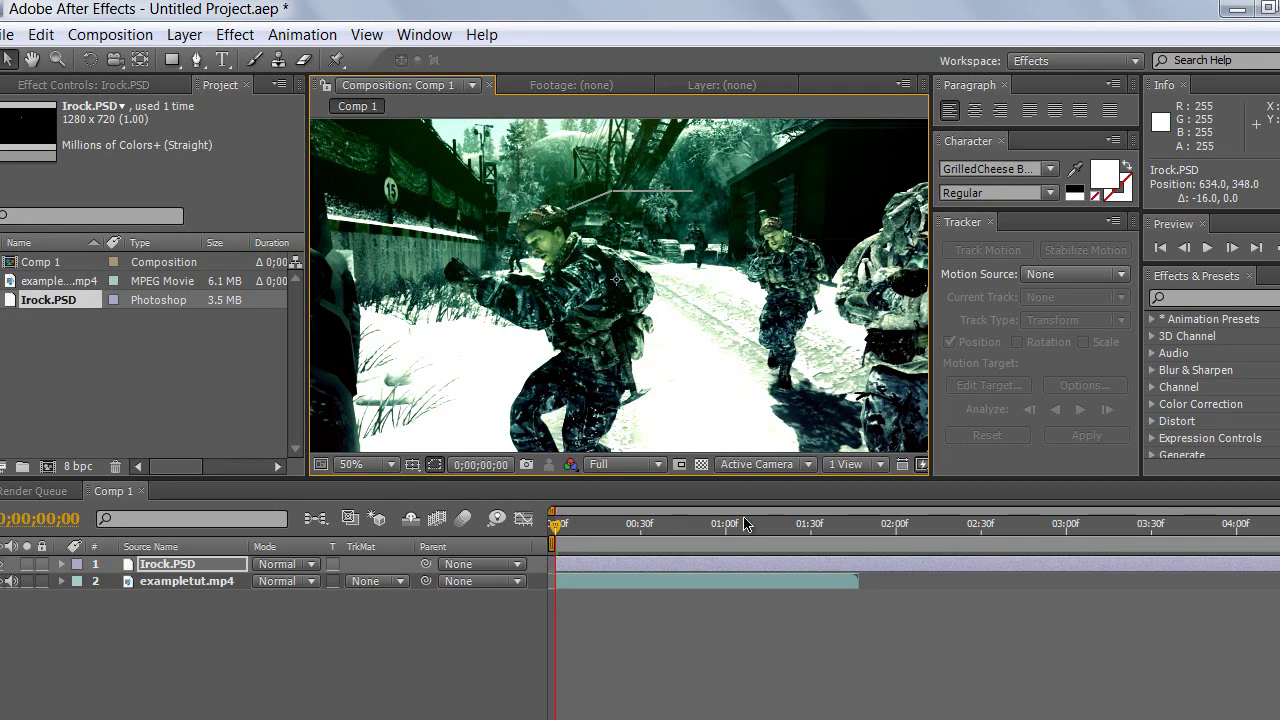
- Add a new null object to Comp 1 above the Irock.PSD layer
click(188, 36)
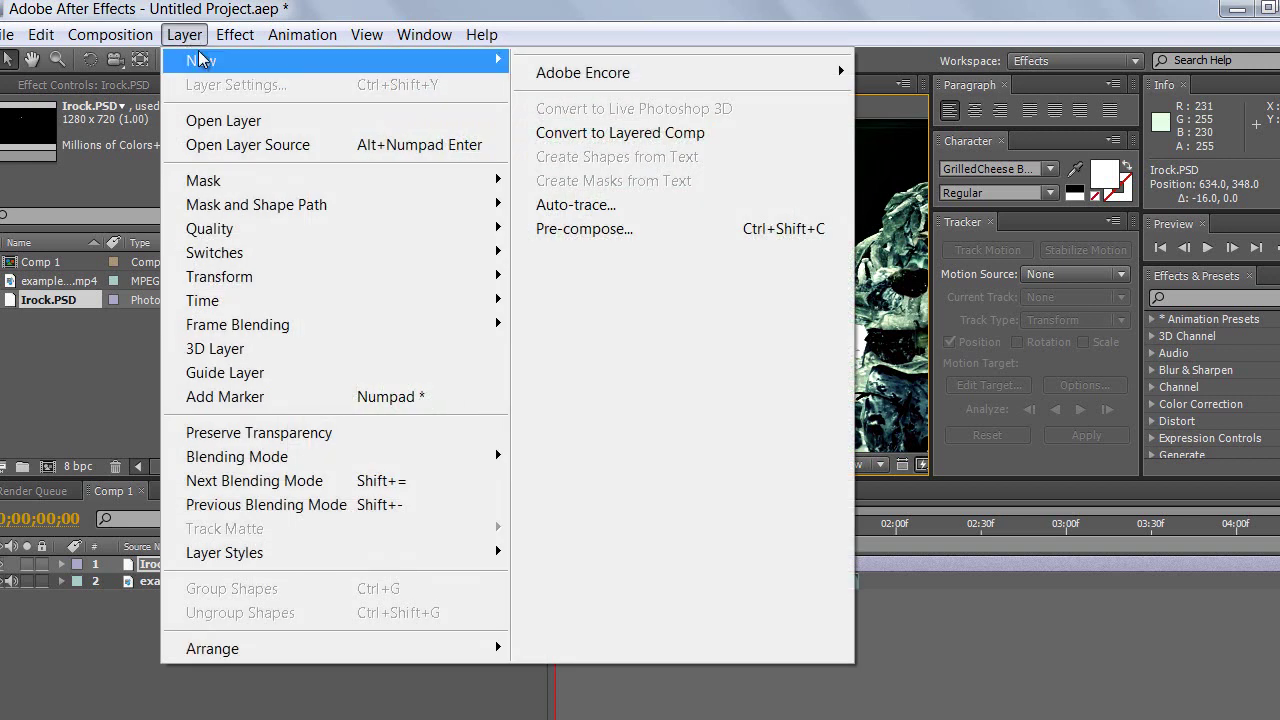
mouse_move(200, 60)
click(607, 165)
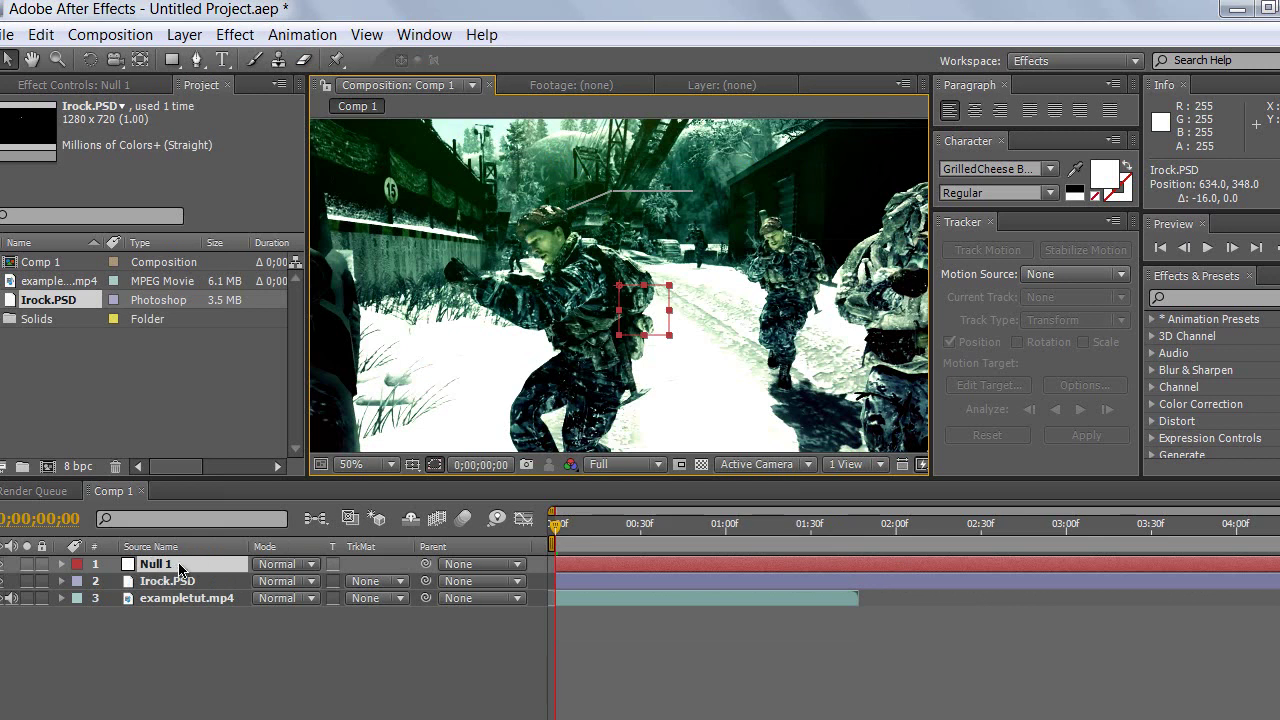
- Scrub the opening of the exampletut.mp4 layer back to its first frame and switch to the Motion Tracking workspace
click(176, 598)
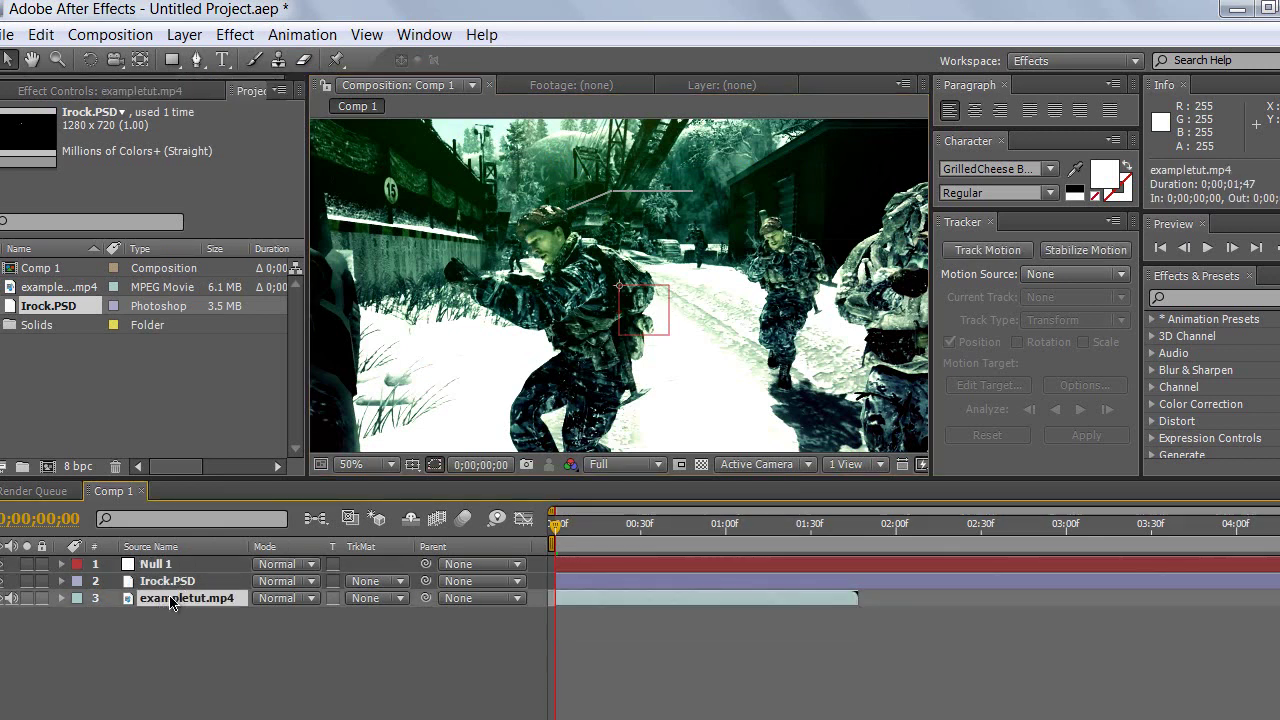
click(620, 524)
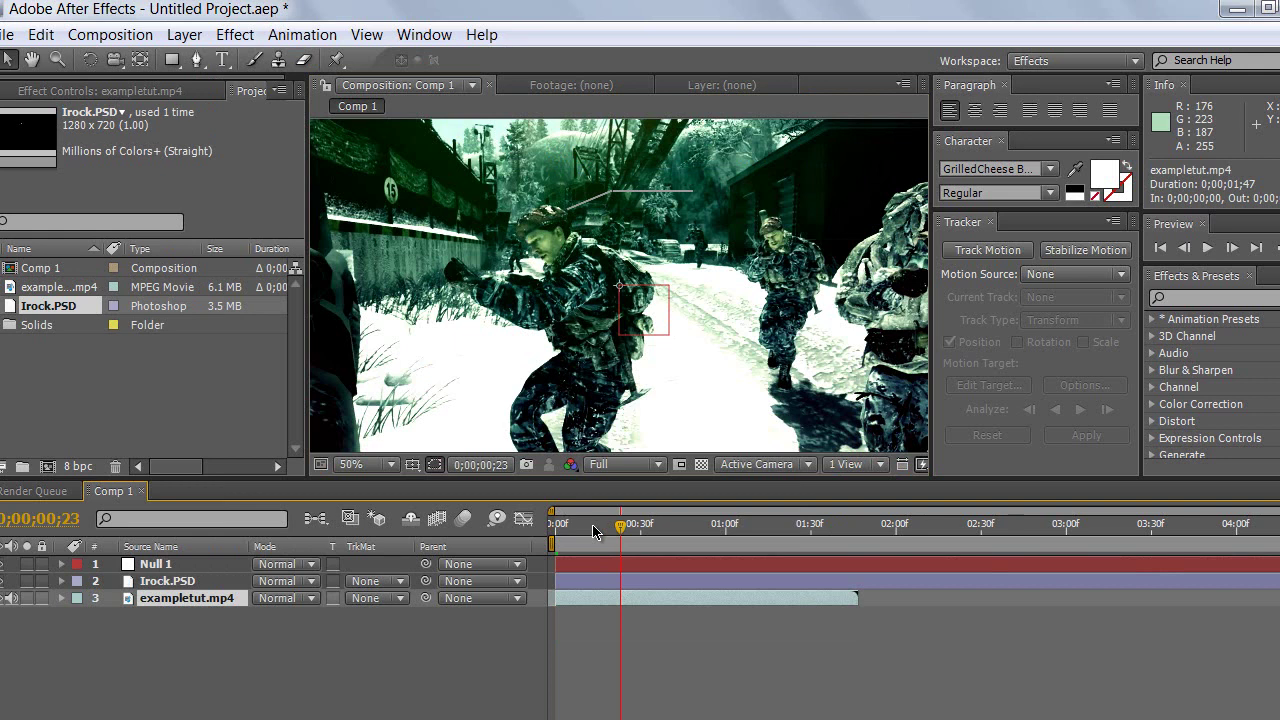
click(585, 531)
drag(586, 528, 556, 528)
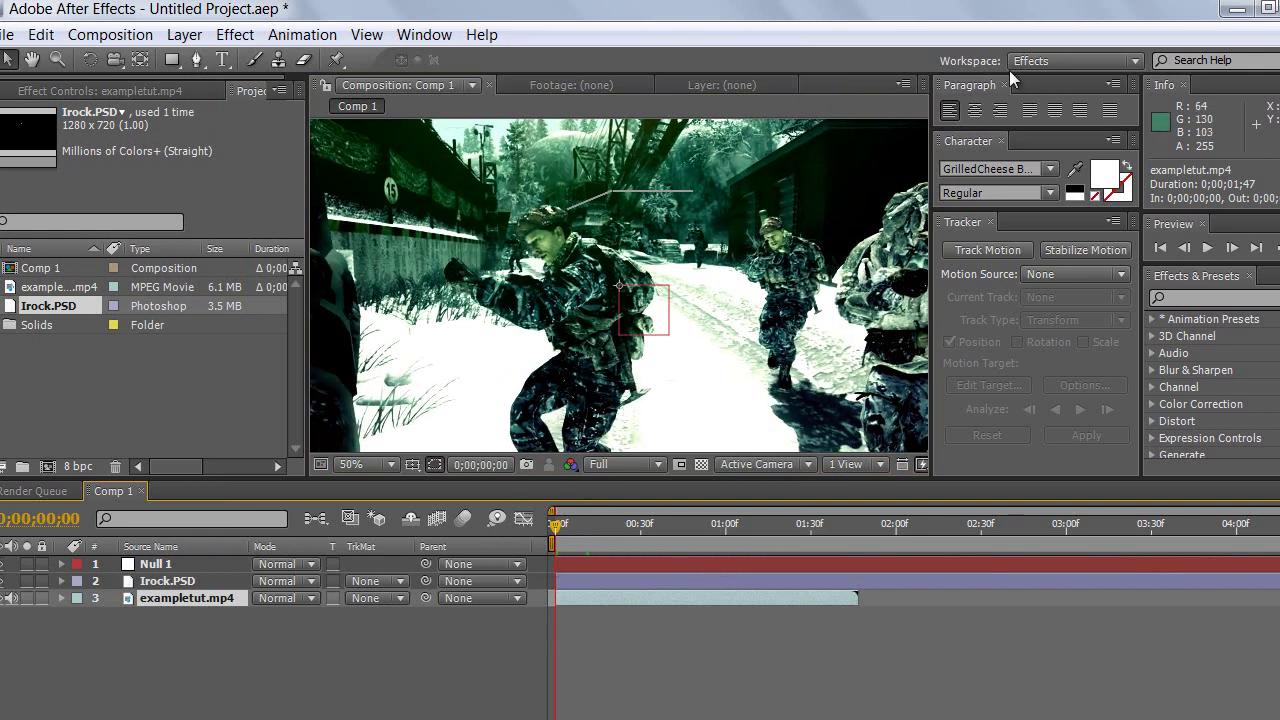
click(1063, 64)
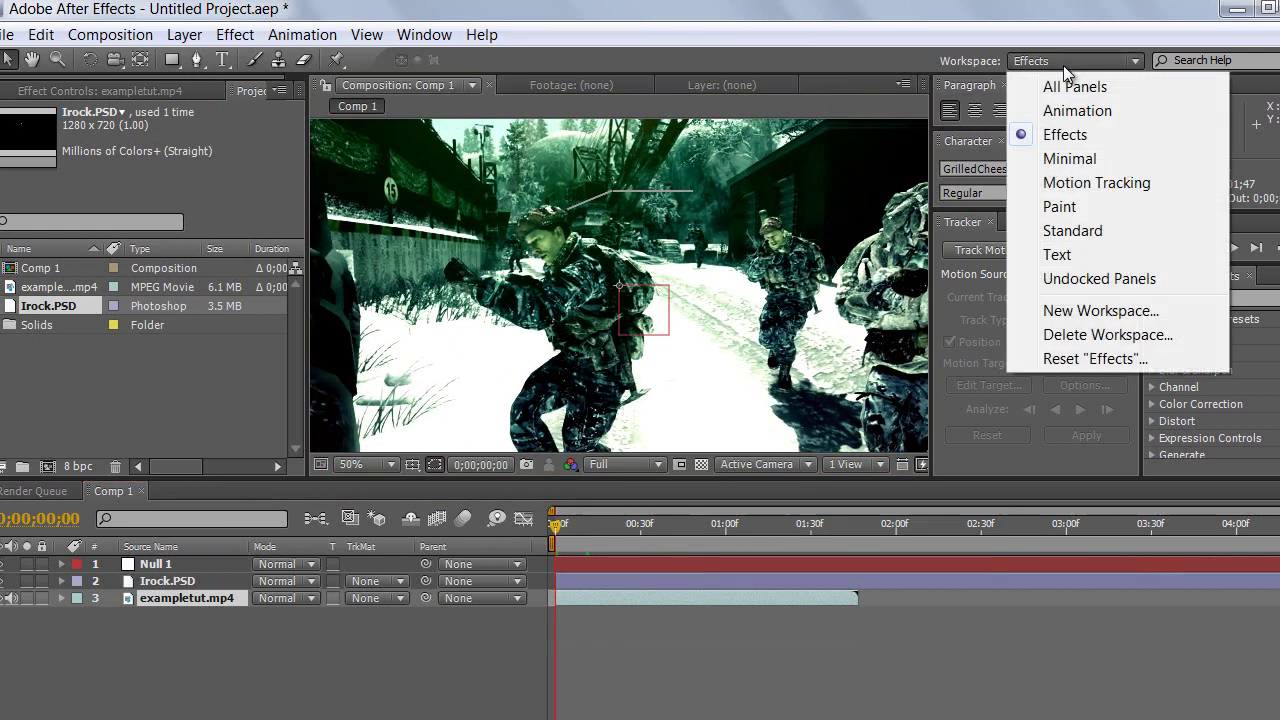
click(1063, 183)
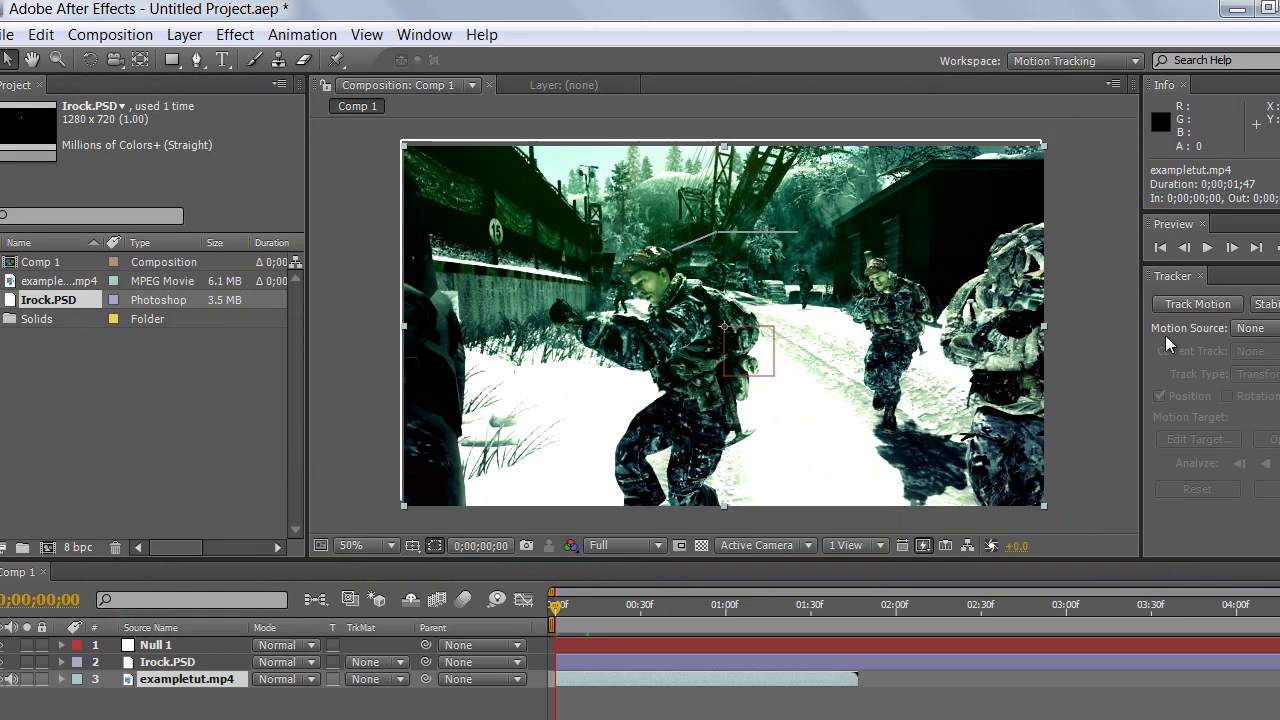
- Try adding a motion tracker to the exampletut.mp4 layer with Null 1 as the motion target
click(158, 683)
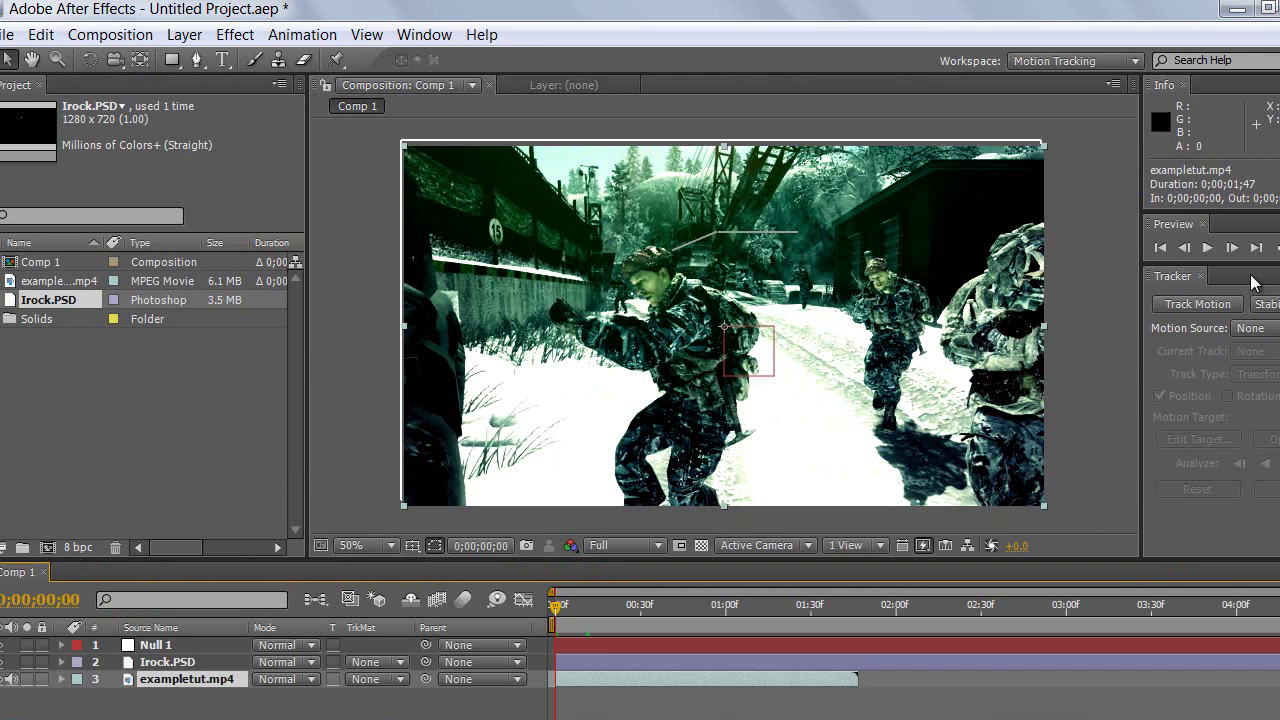
click(1195, 305)
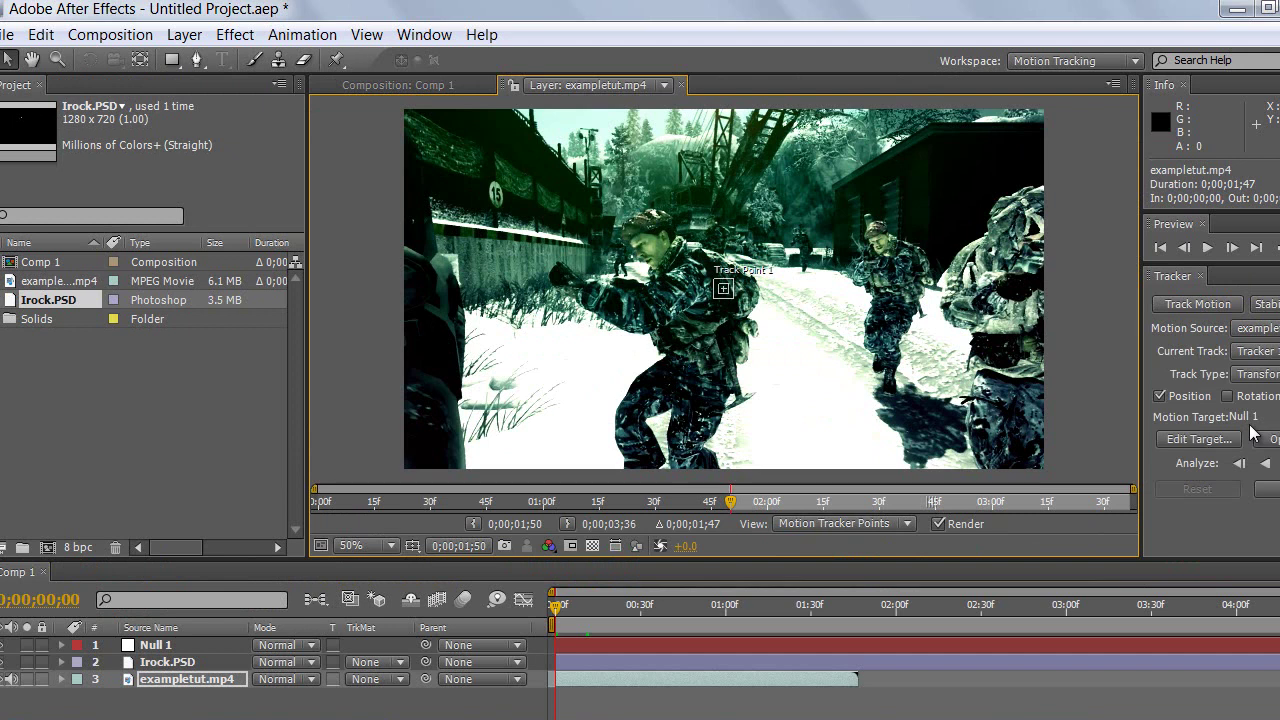
click(1232, 437)
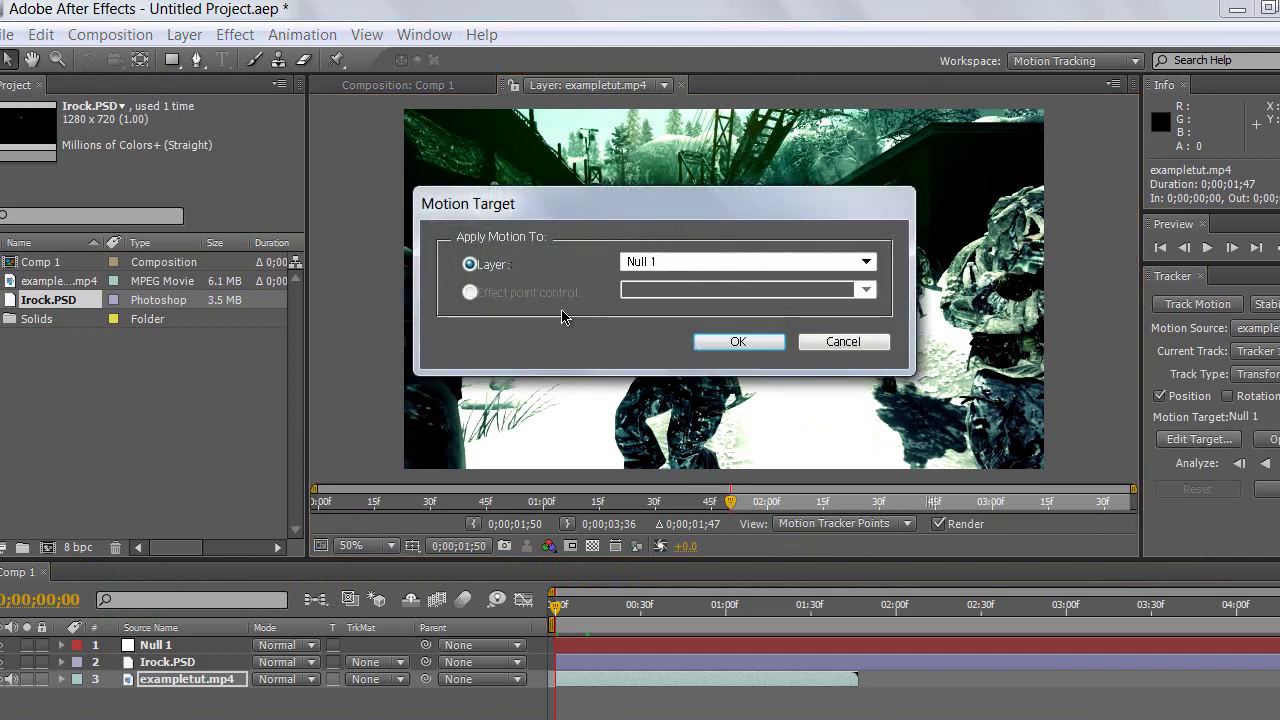
click(715, 340)
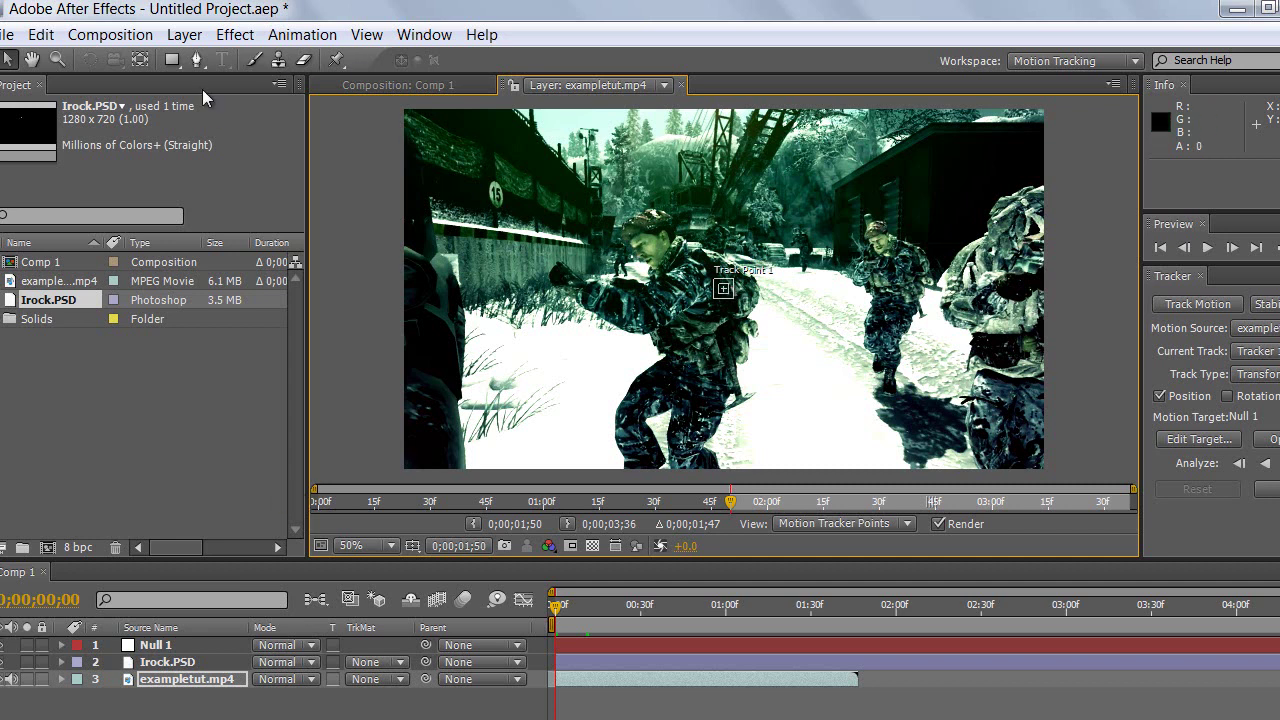
- Undo setting the tracker target and adding the motion tracker on exampletut.mp4
click(168, 684)
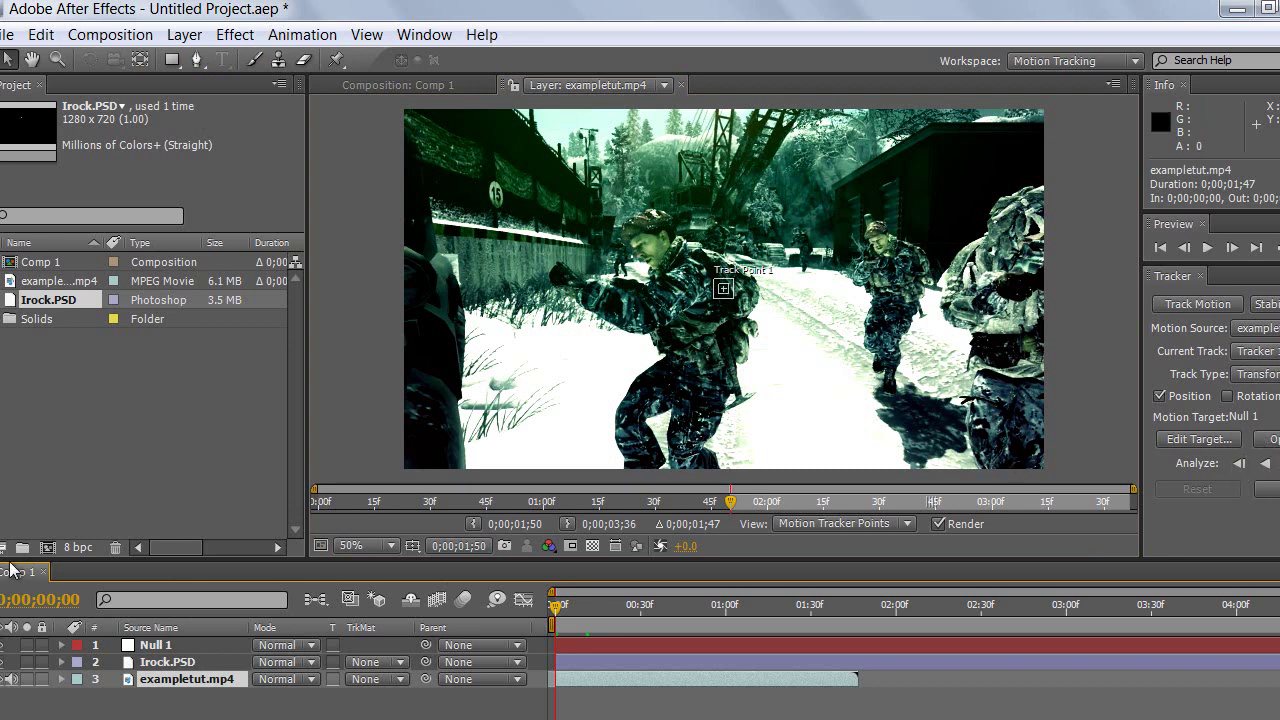
click(41, 34)
click(52, 62)
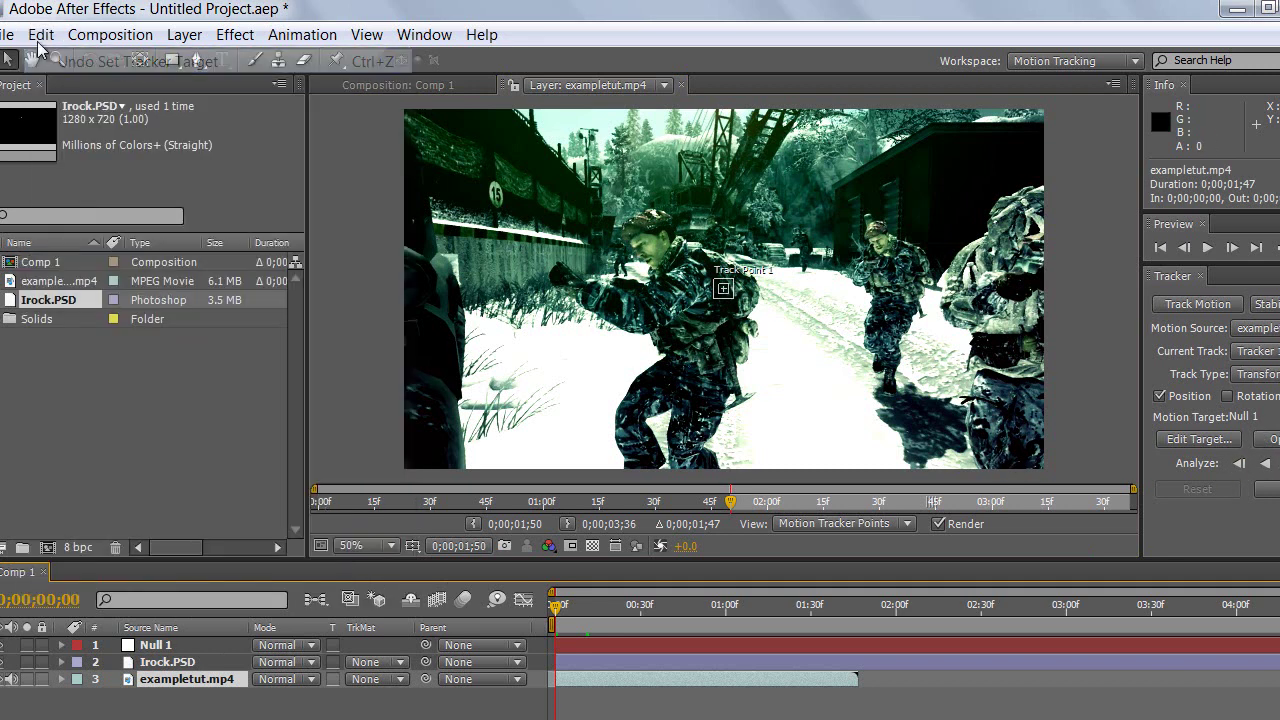
click(41, 34)
click(88, 64)
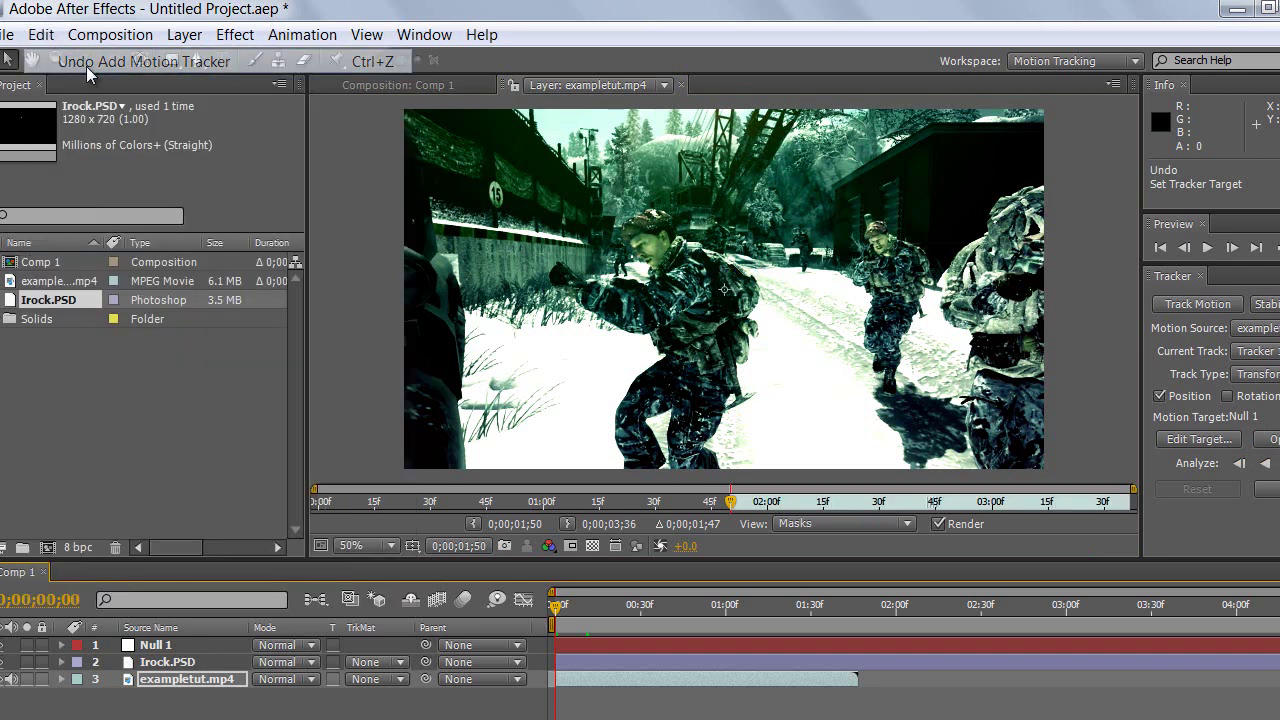
- Switch to the All Panels workspace and reselect the exampletut.mp4 layer
click(1037, 61)
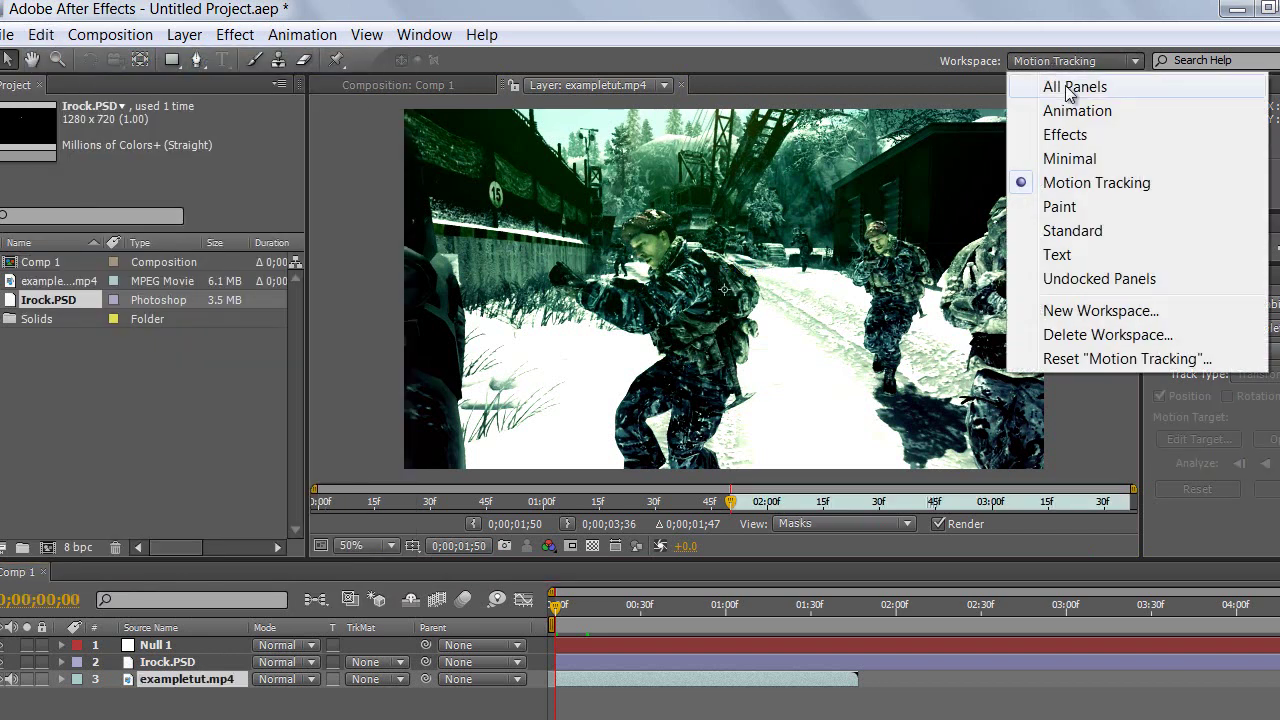
click(1045, 88)
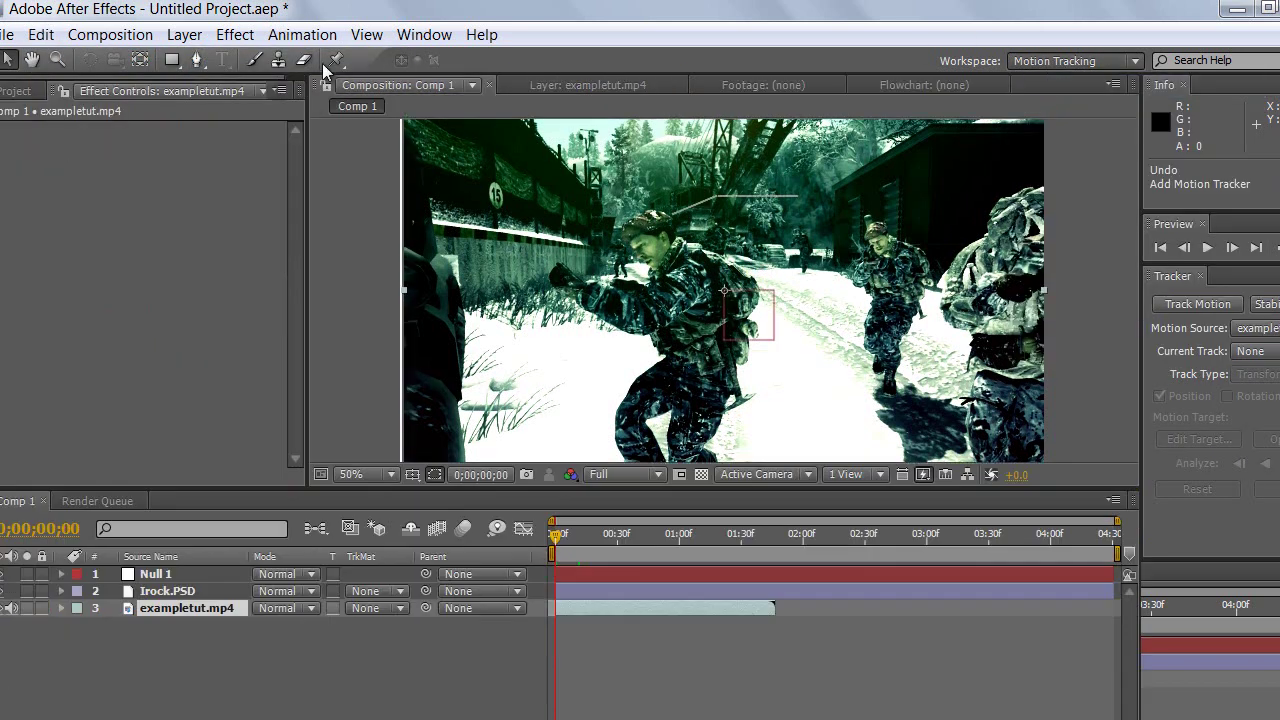
click(200, 643)
click(190, 607)
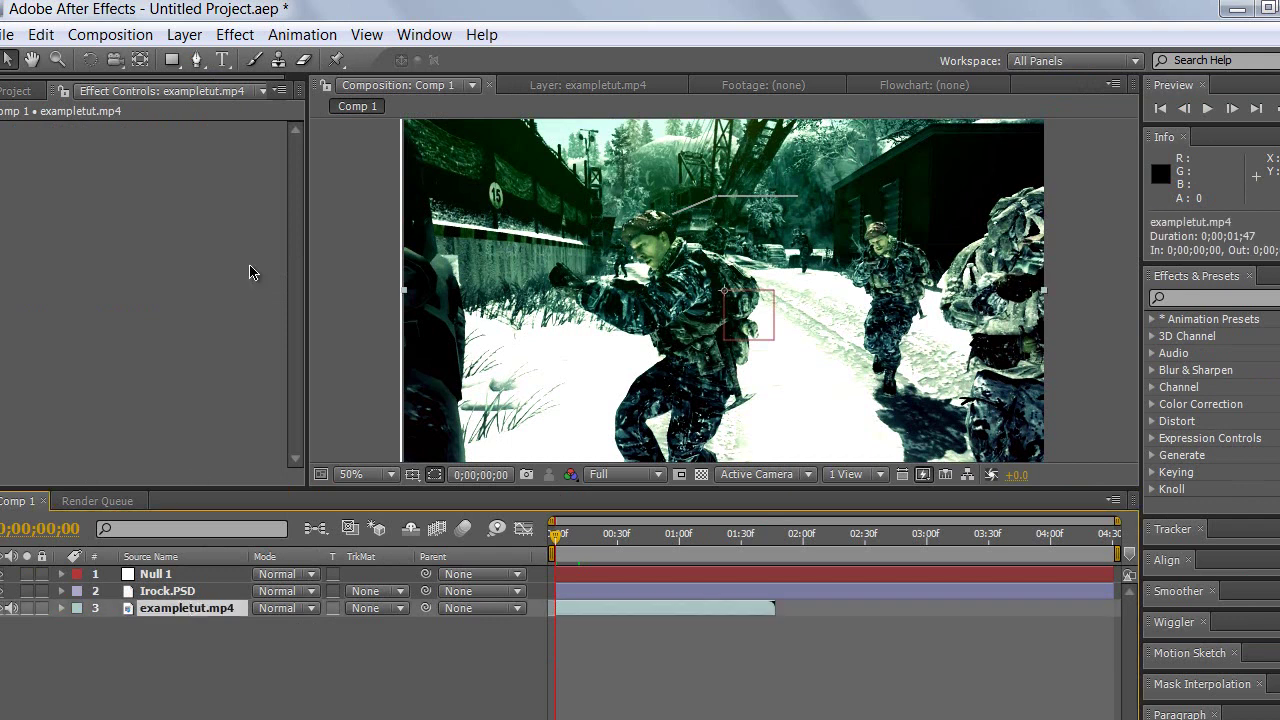
- Add a text layer reading DUALTAGE just above the horizontal part of the callout line
click(221, 60)
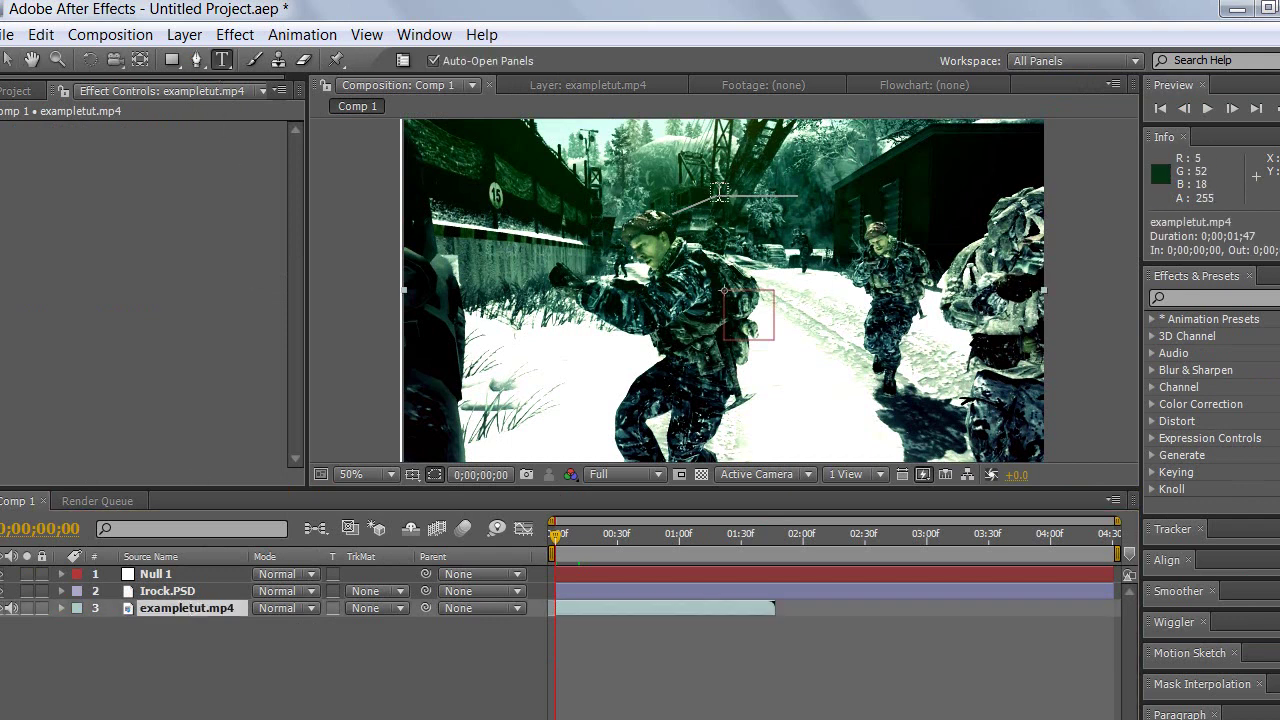
click(724, 185)
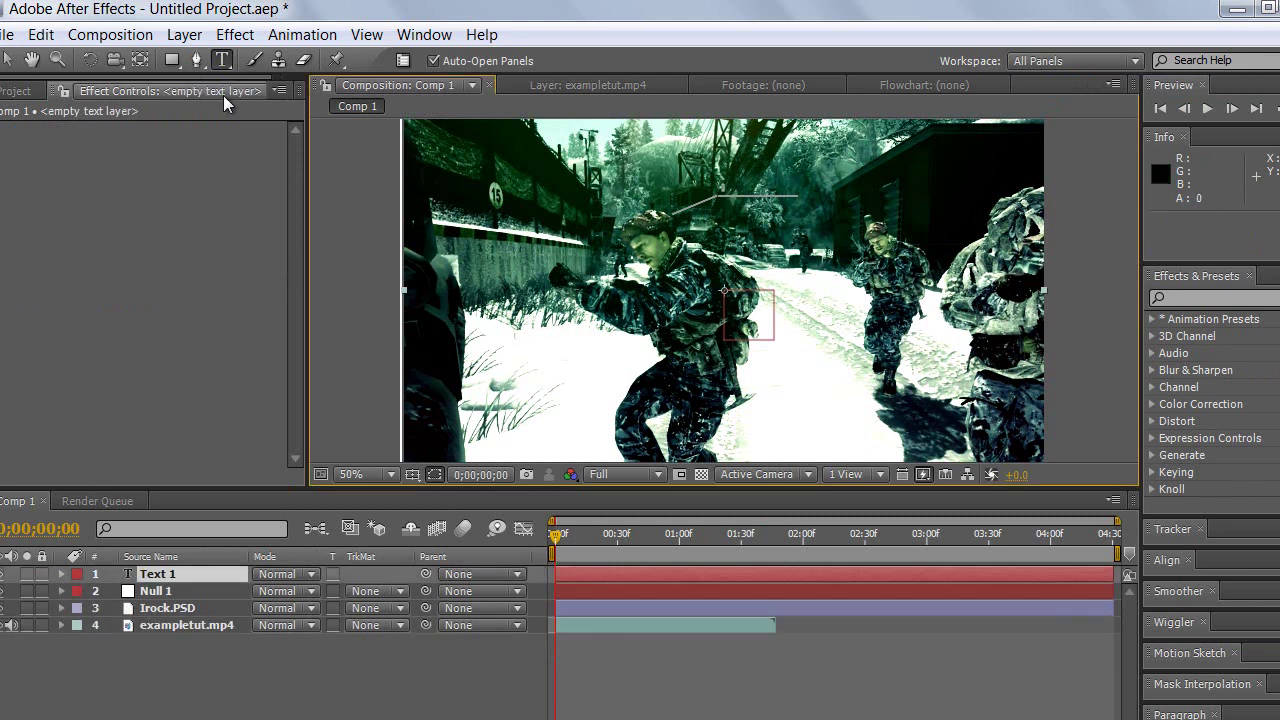
click(41, 34)
click(75, 60)
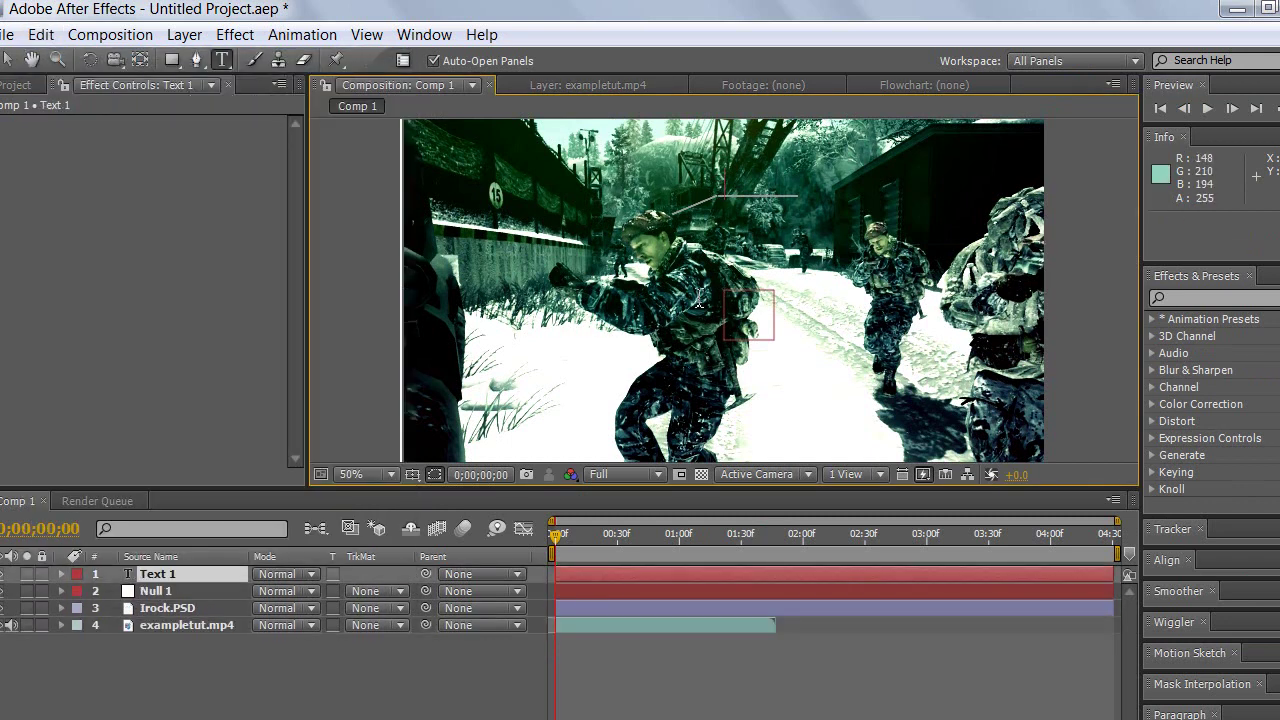
text(DUALTAGE)
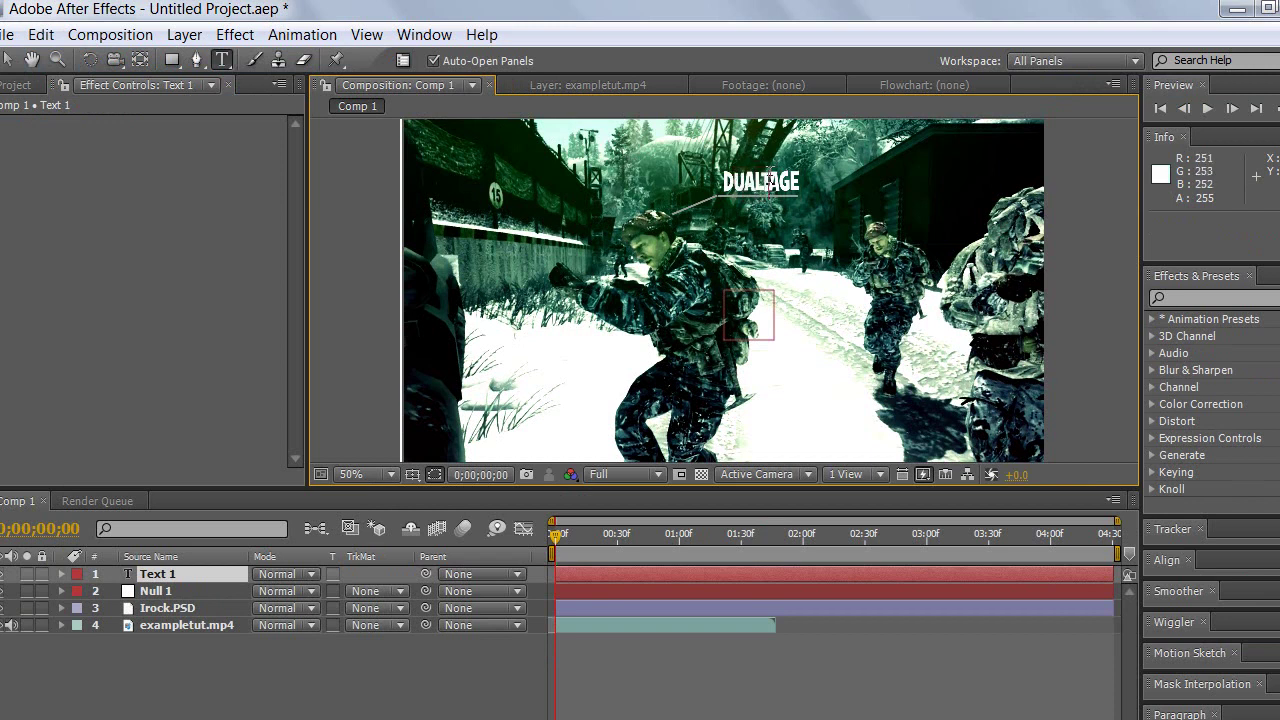
- Switch to the Text workspace and color the letters TAGE in the DUALTAGE text black
drag(765, 184, 795, 183)
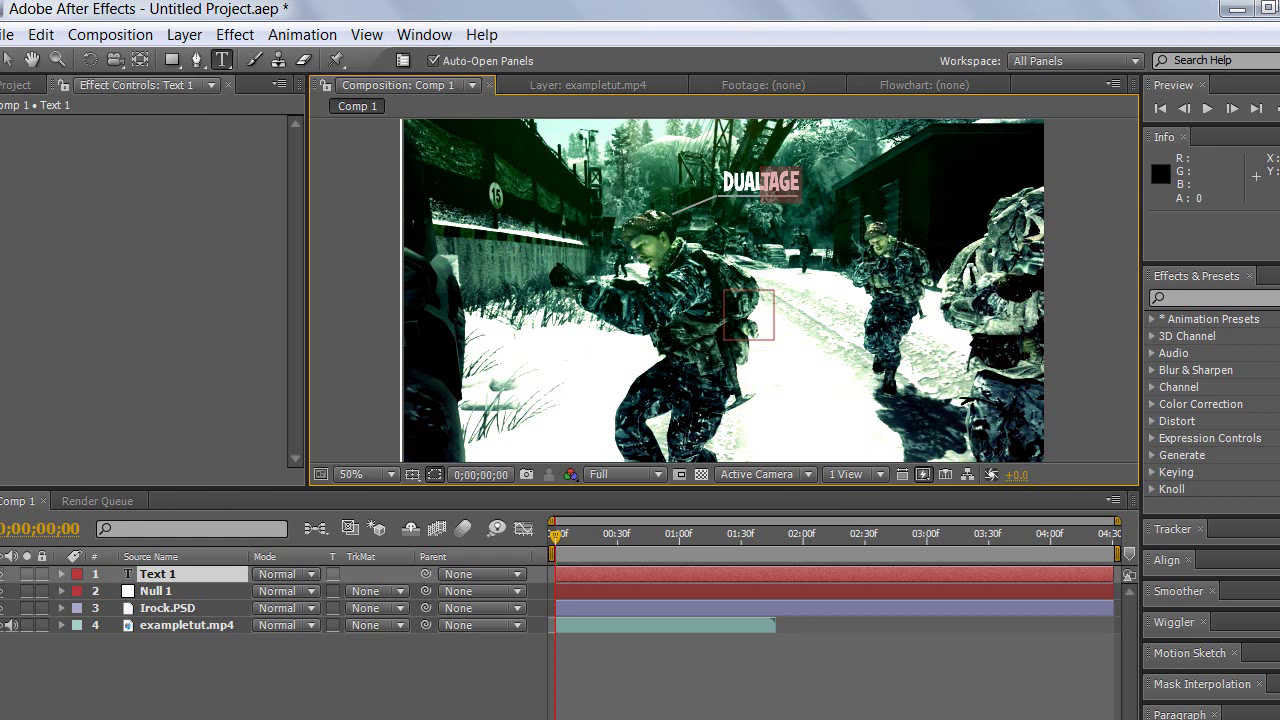
click(1045, 60)
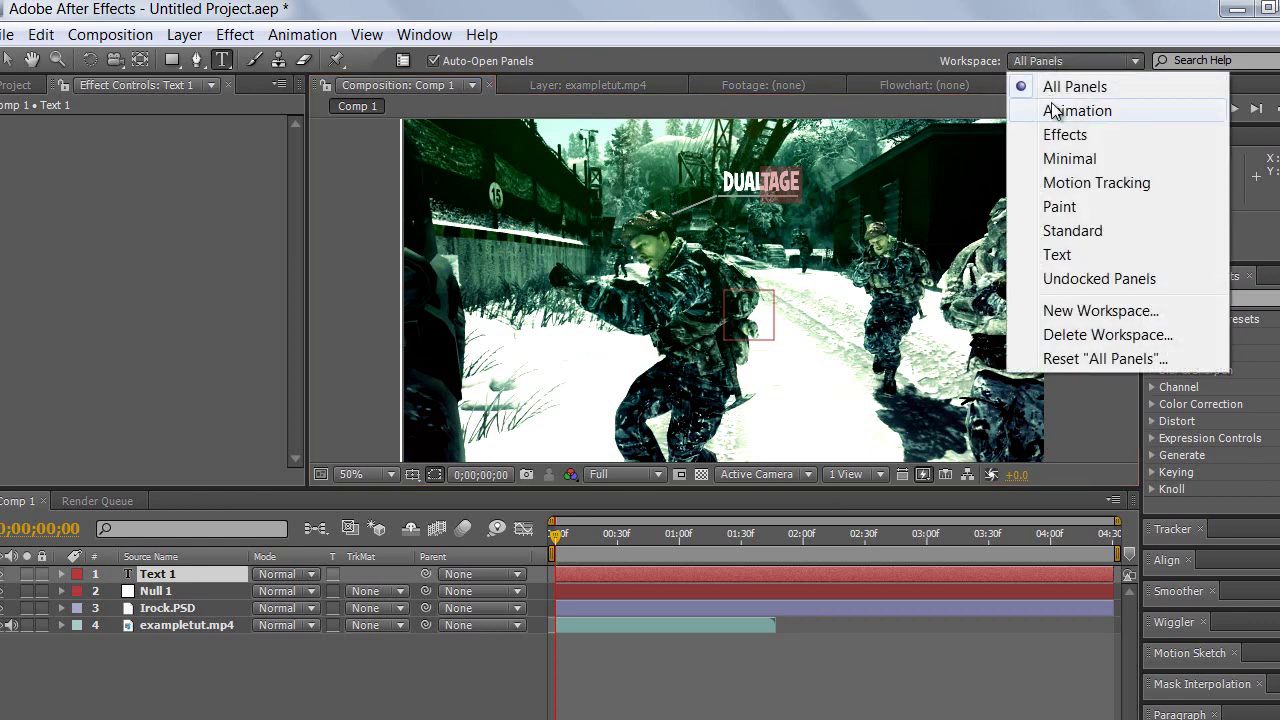
click(1055, 135)
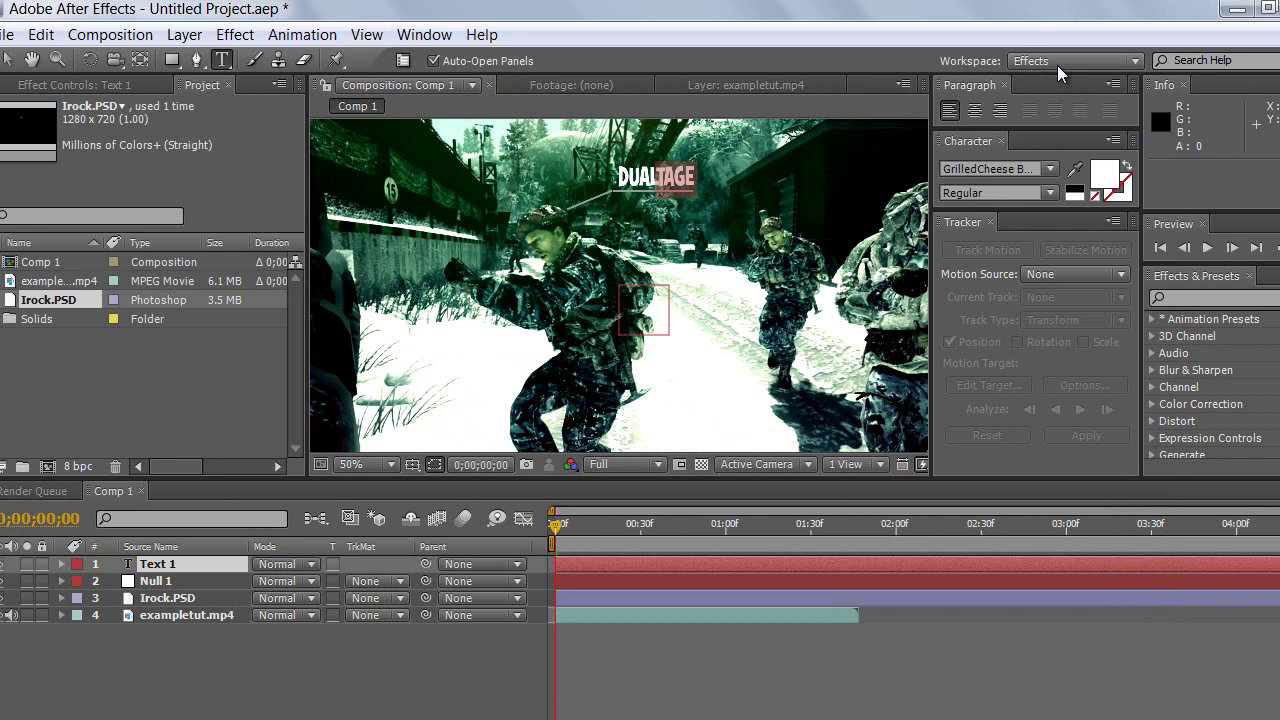
click(1115, 223)
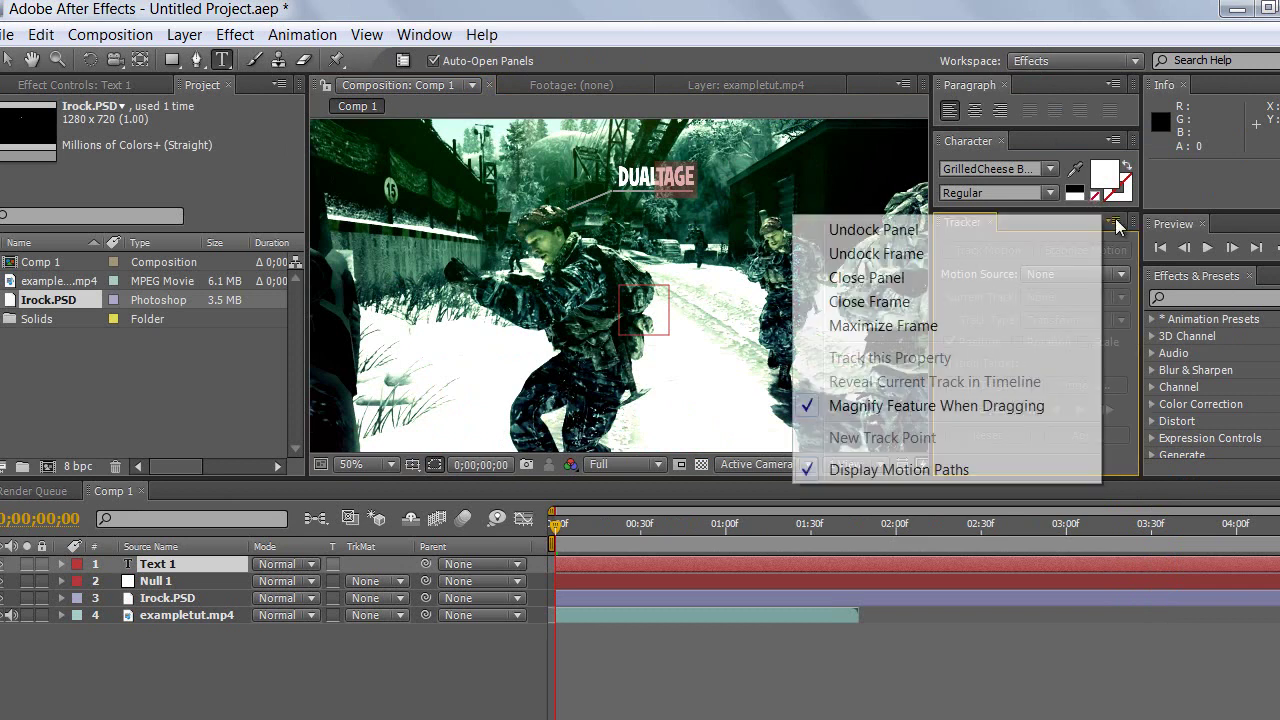
click(995, 20)
click(1070, 60)
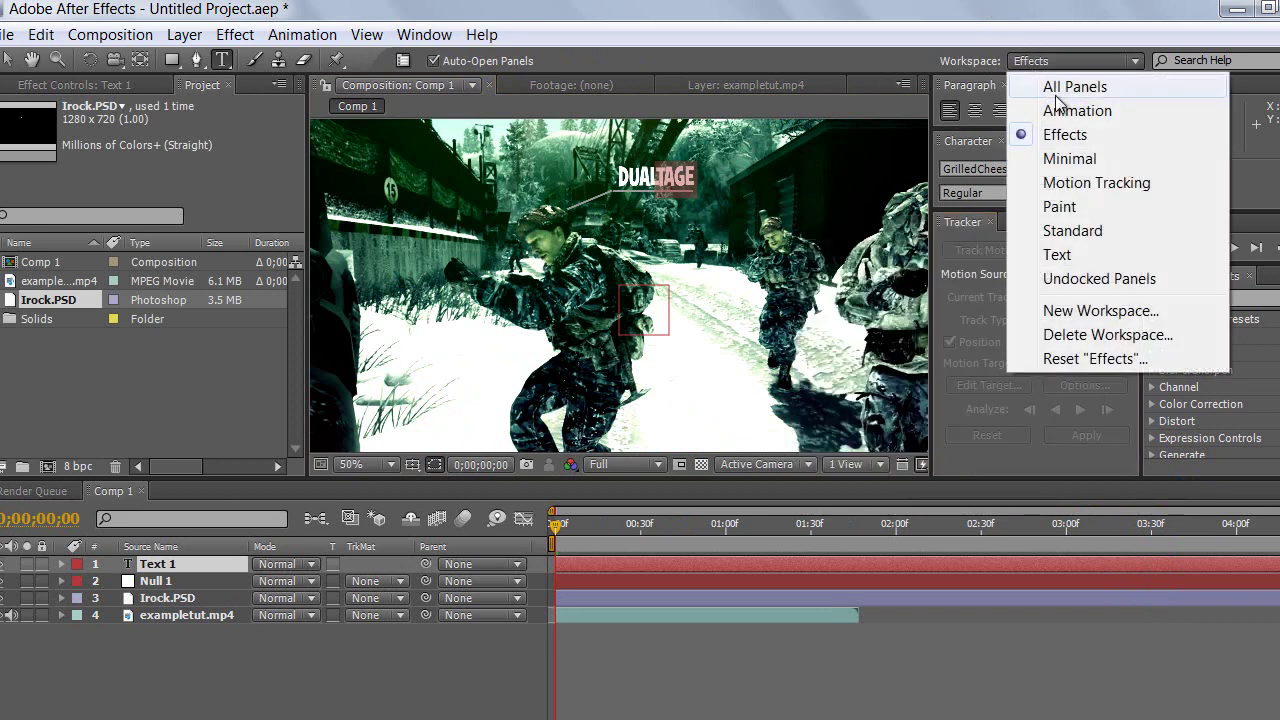
click(1058, 254)
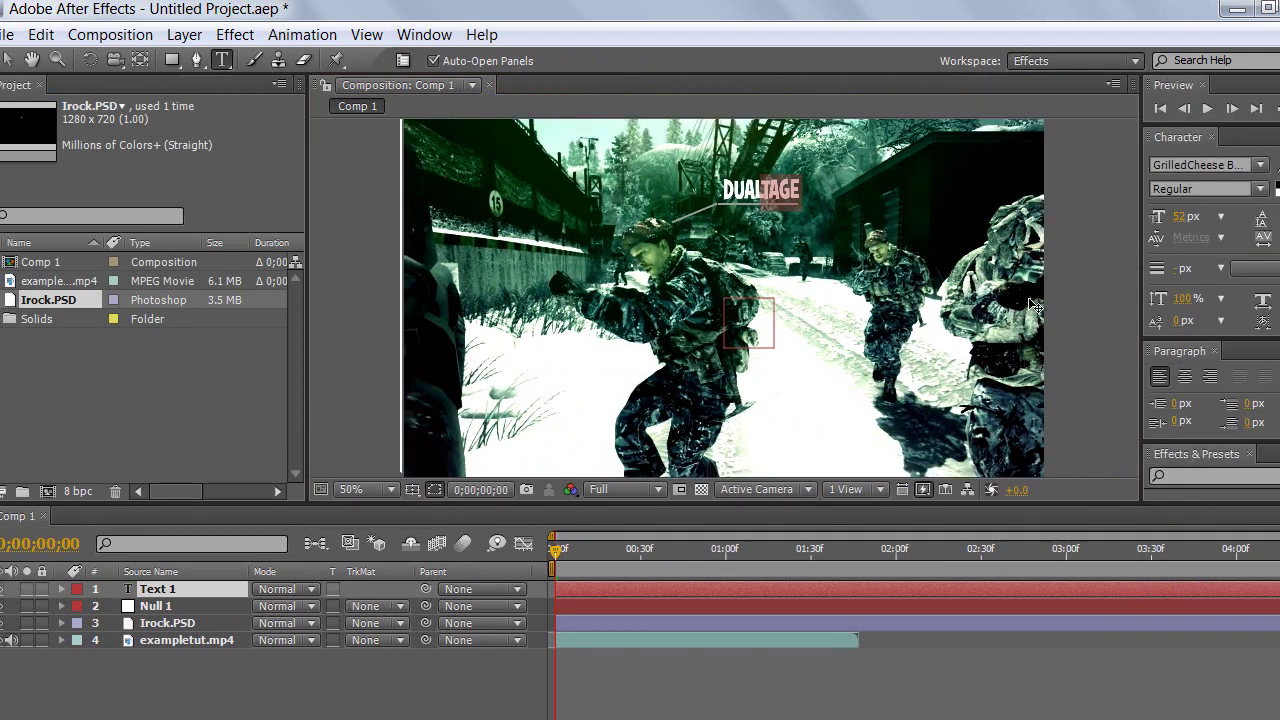
click(1276, 189)
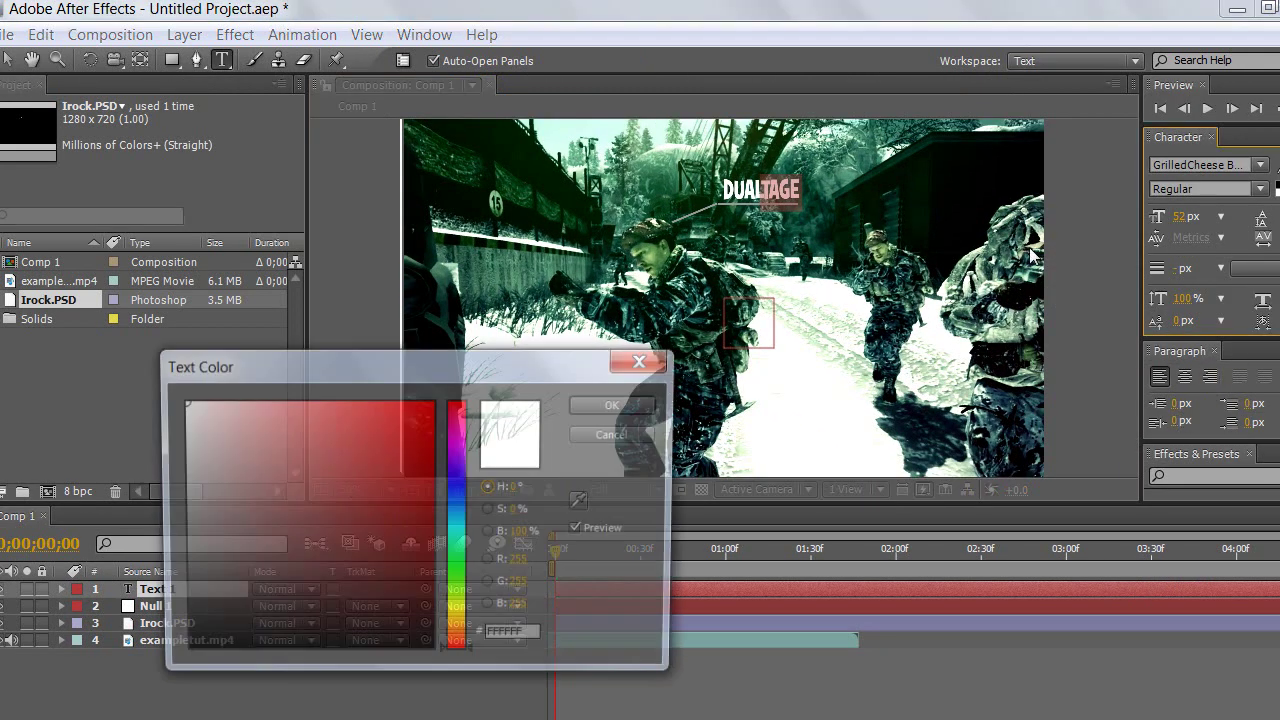
mouse_move(307, 490)
mouse_down()
mouse_move(254, 571)
mouse_move(139, 675)
mouse_up()
click(655, 405)
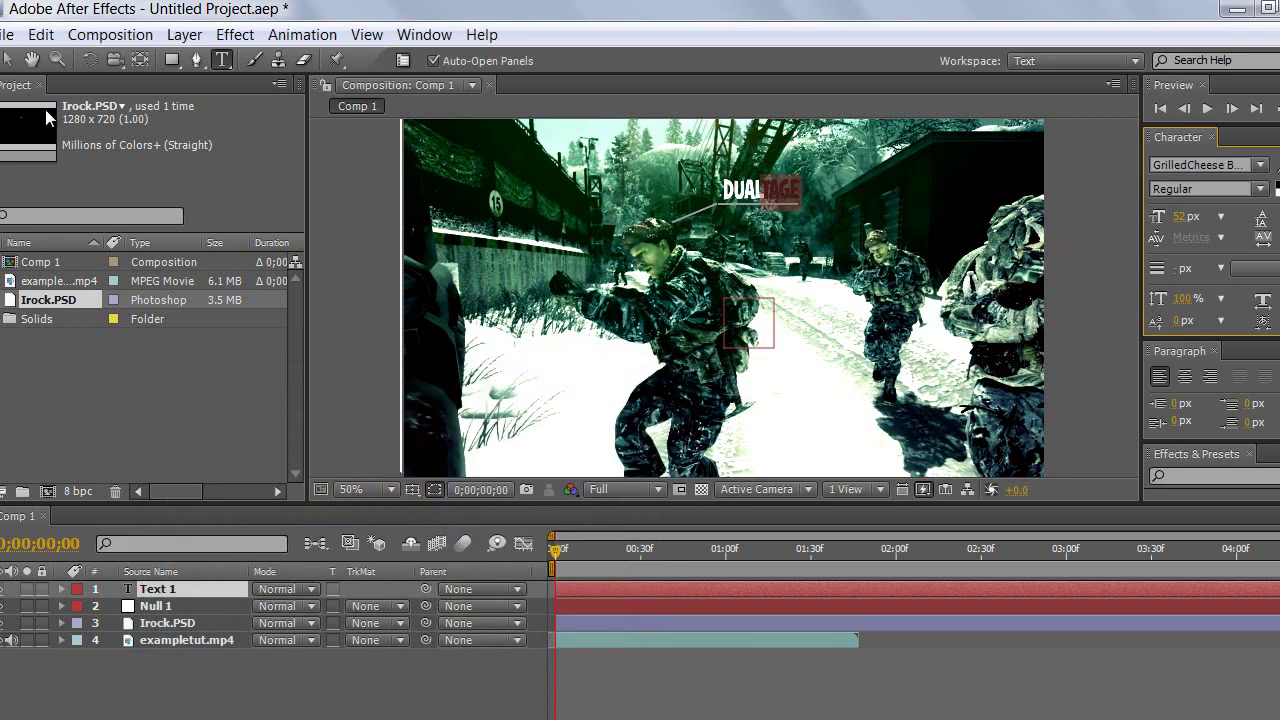
click(8, 60)
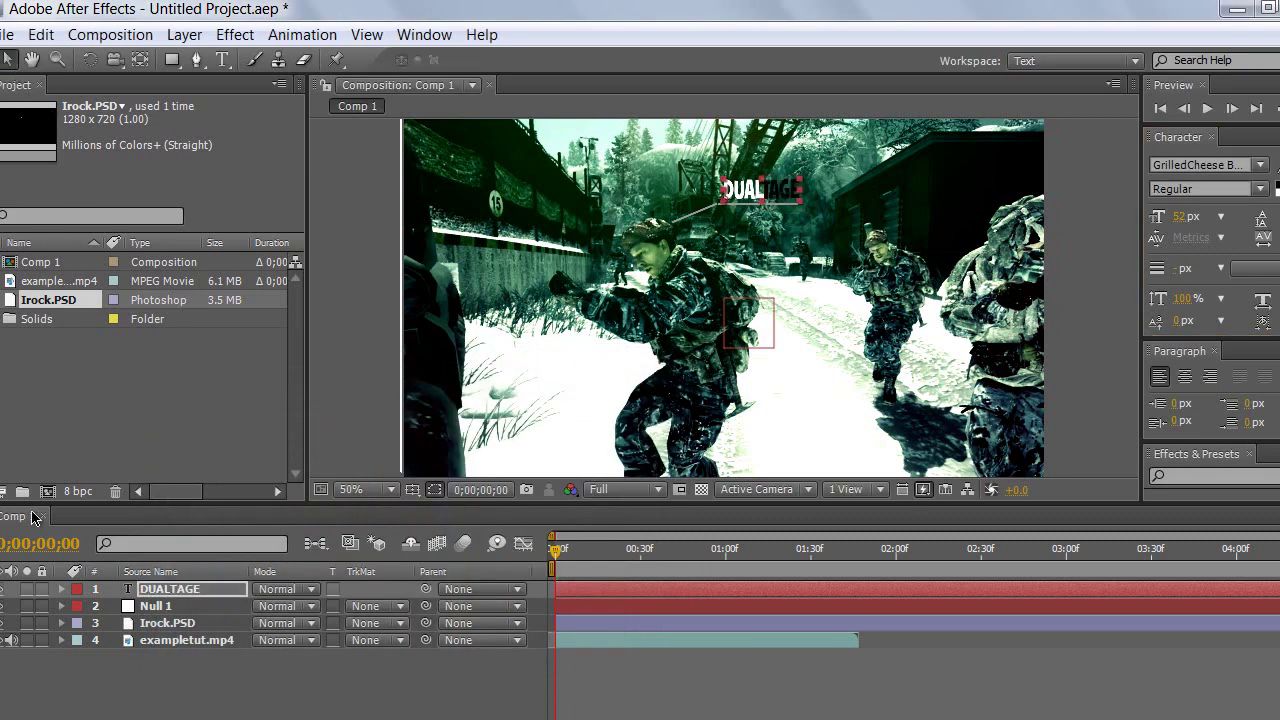
- Switch to the Motion Tracking workspace and add a motion tracker to the exampletut.mp4 layer
click(158, 606)
click(175, 641)
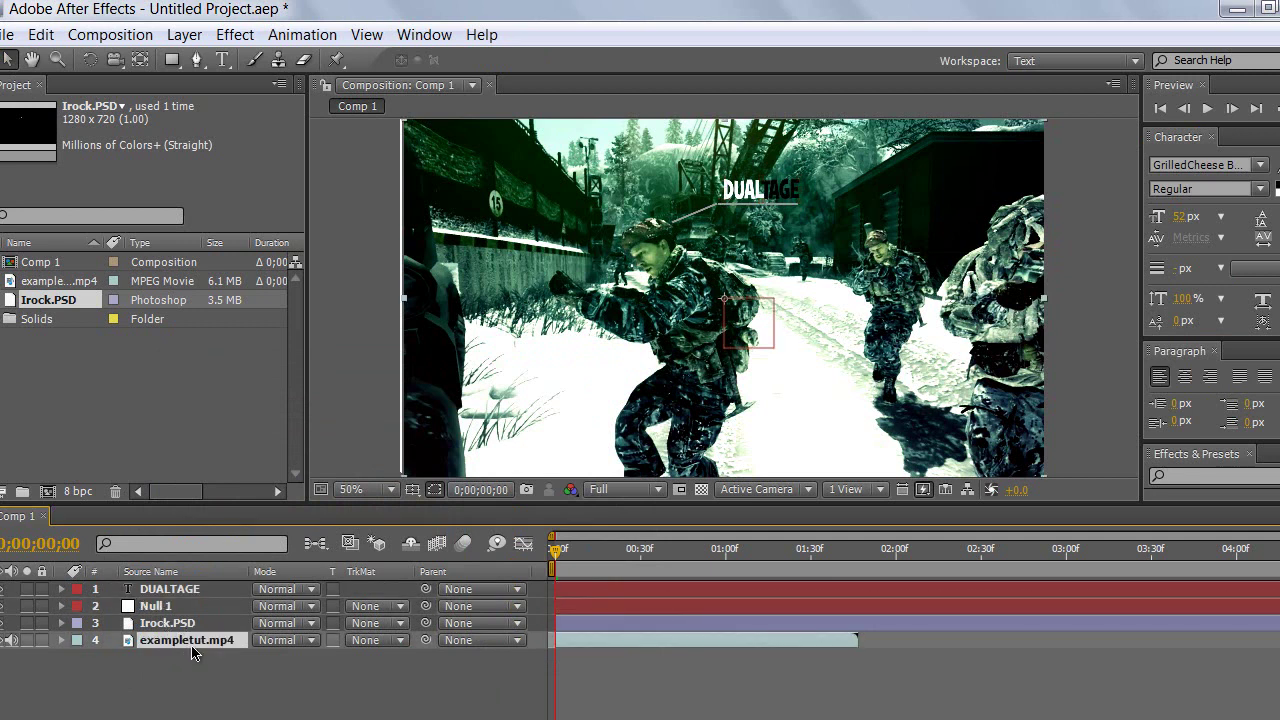
click(1075, 61)
click(1065, 186)
click(1216, 300)
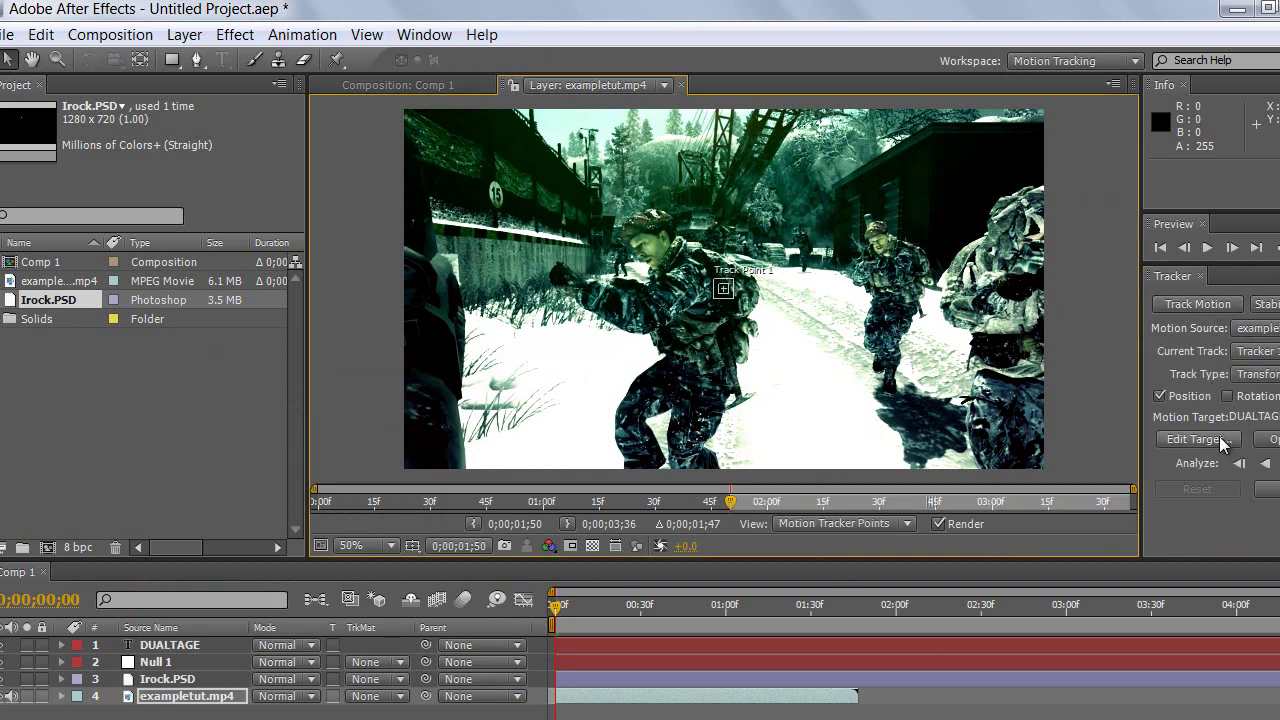
- Analyze the track forward with Null 1 as the motion target and apply it in X and Y
click(1219, 437)
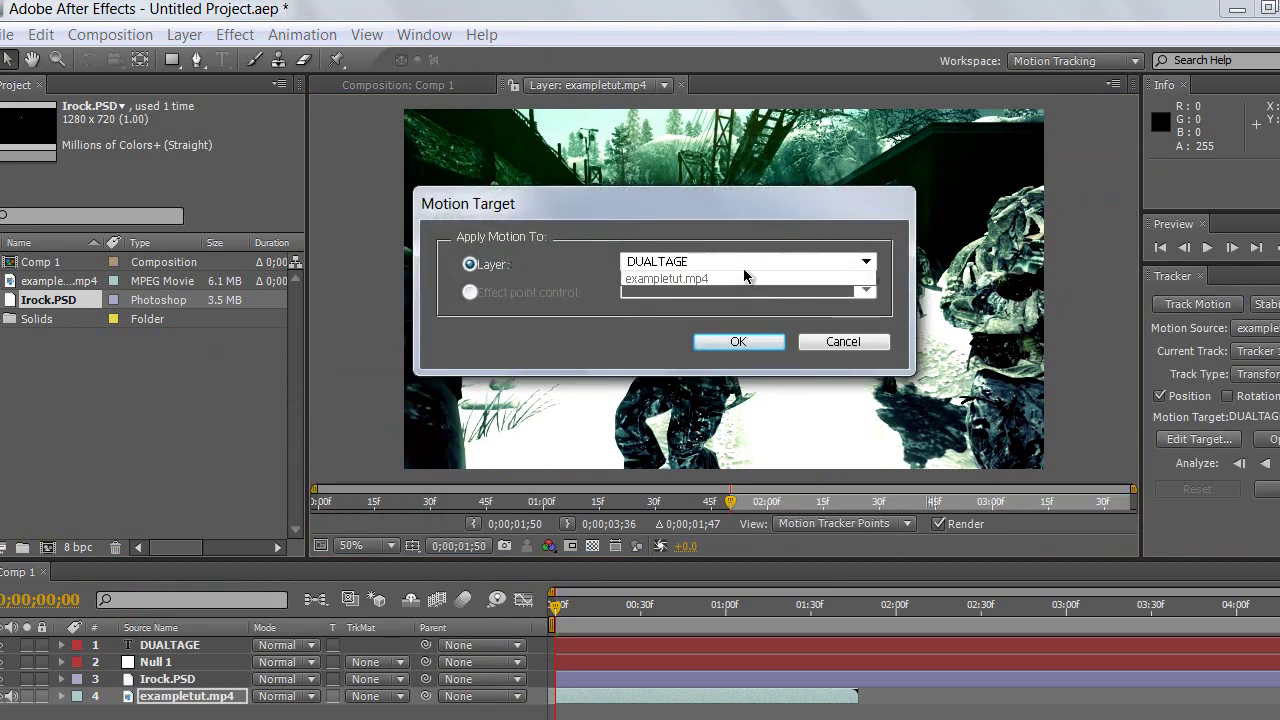
click(744, 266)
click(724, 289)
click(724, 342)
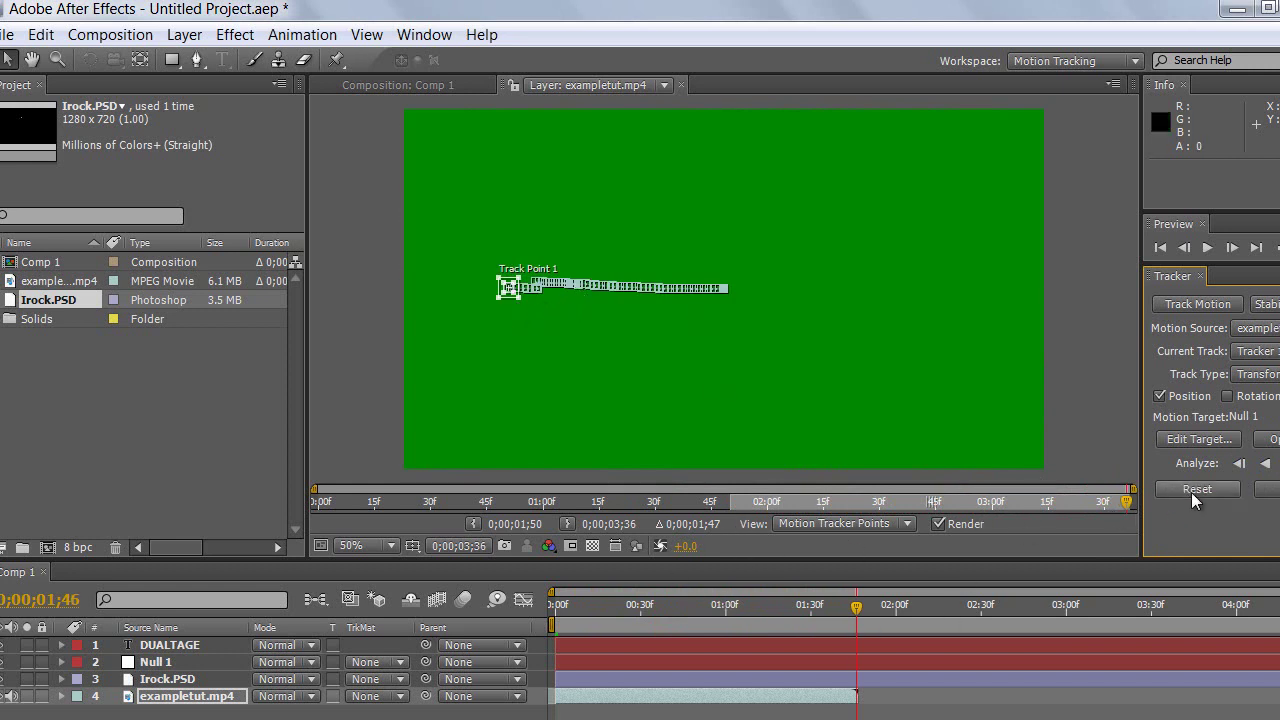
click(1274, 489)
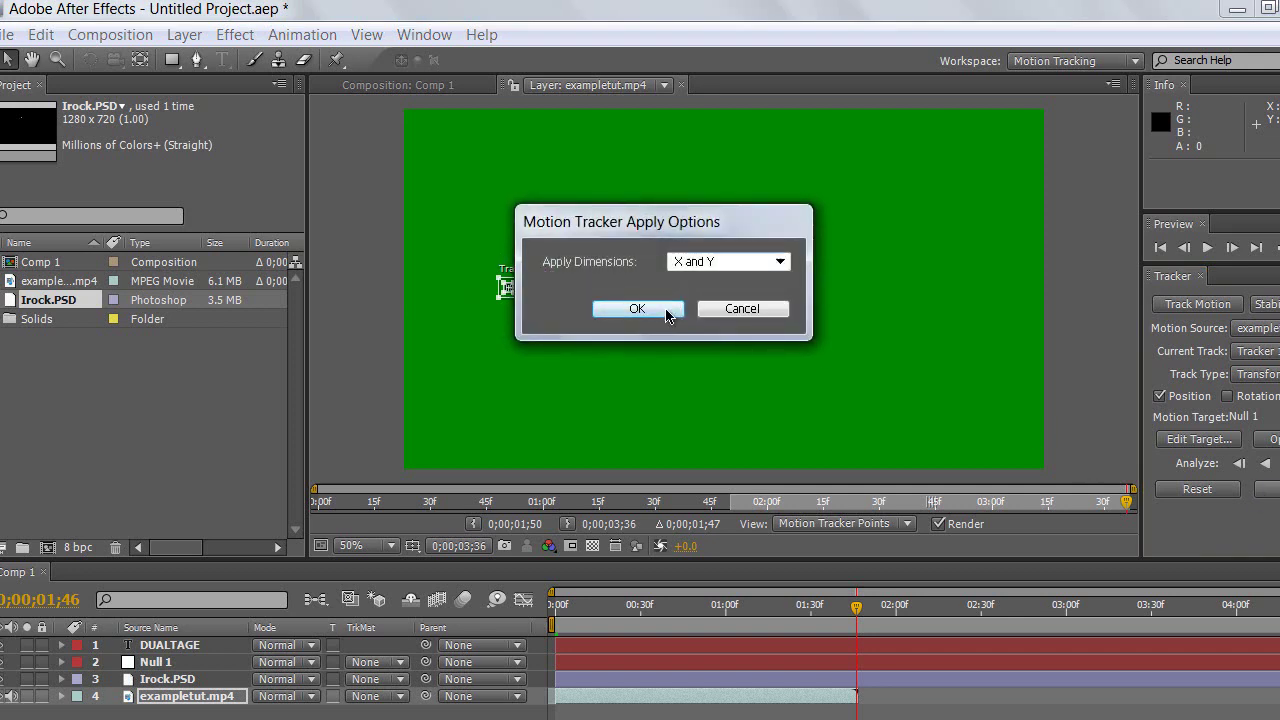
click(637, 309)
- At 0;00;00;43, move the Irock.PSD callout line and the DUALTAGE text together down beside the front soldier's back
drag(766, 605, 677, 605)
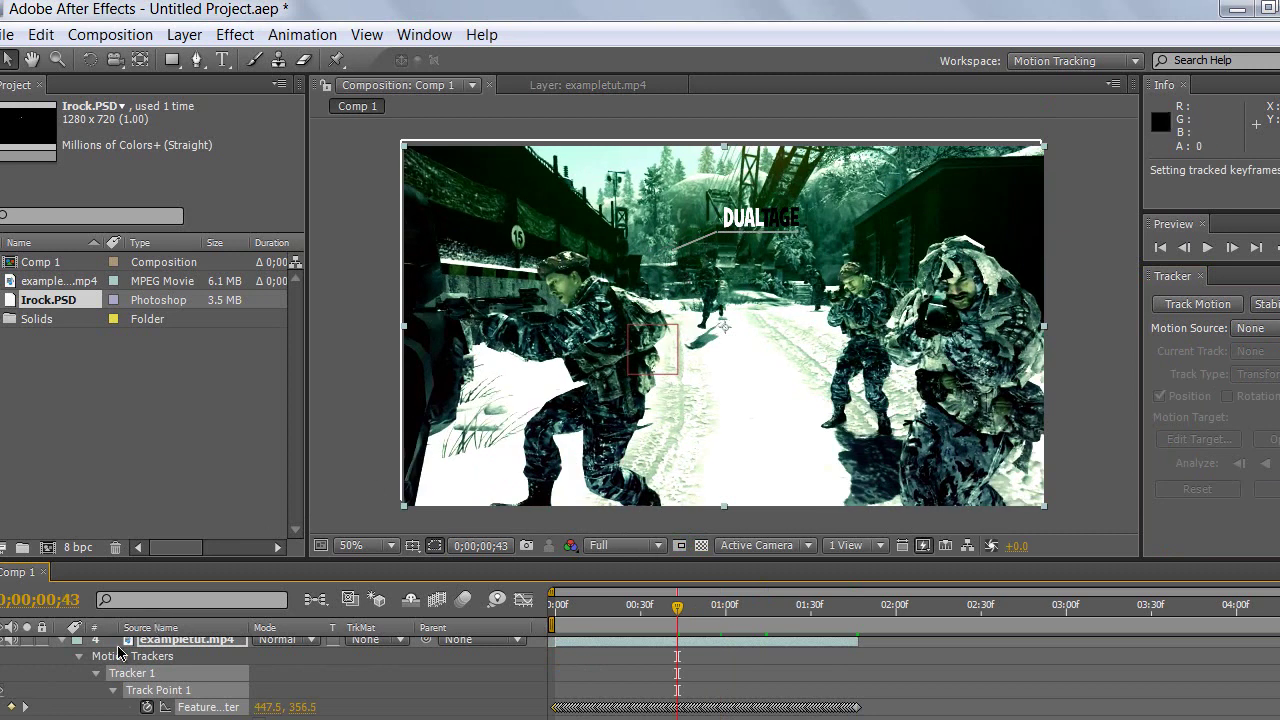
click(62, 642)
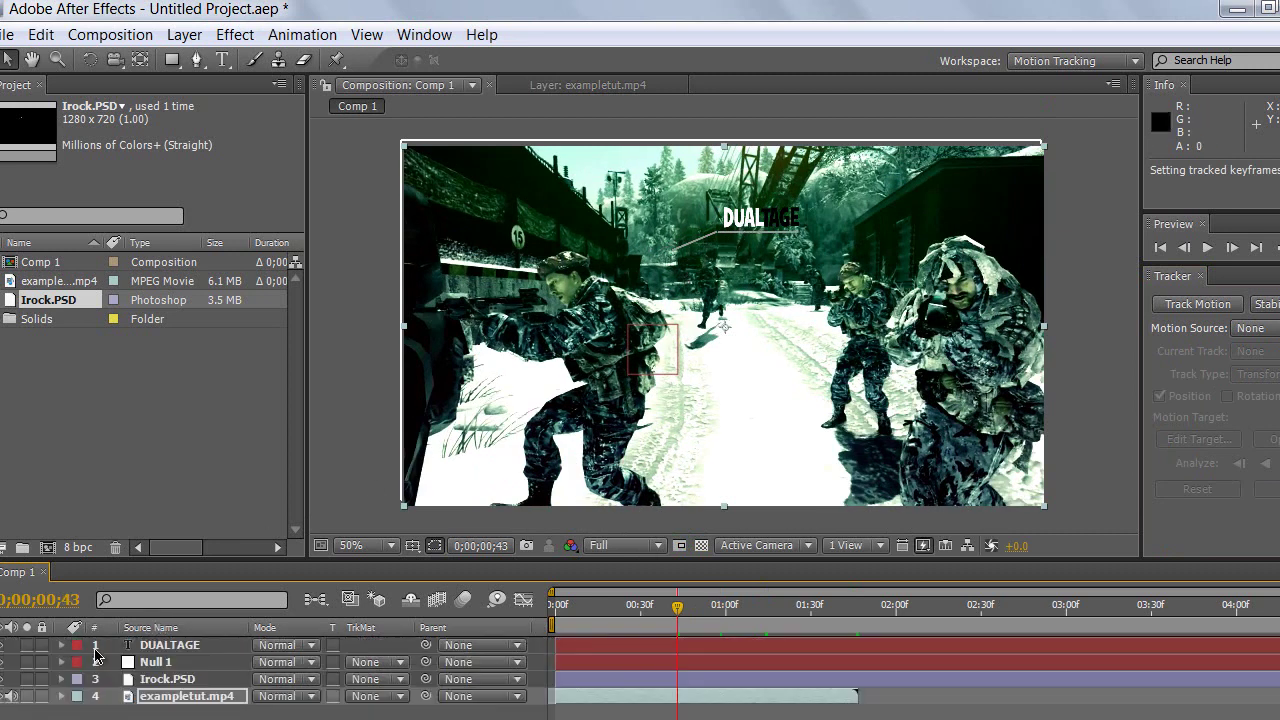
ctrl+click(172, 680)
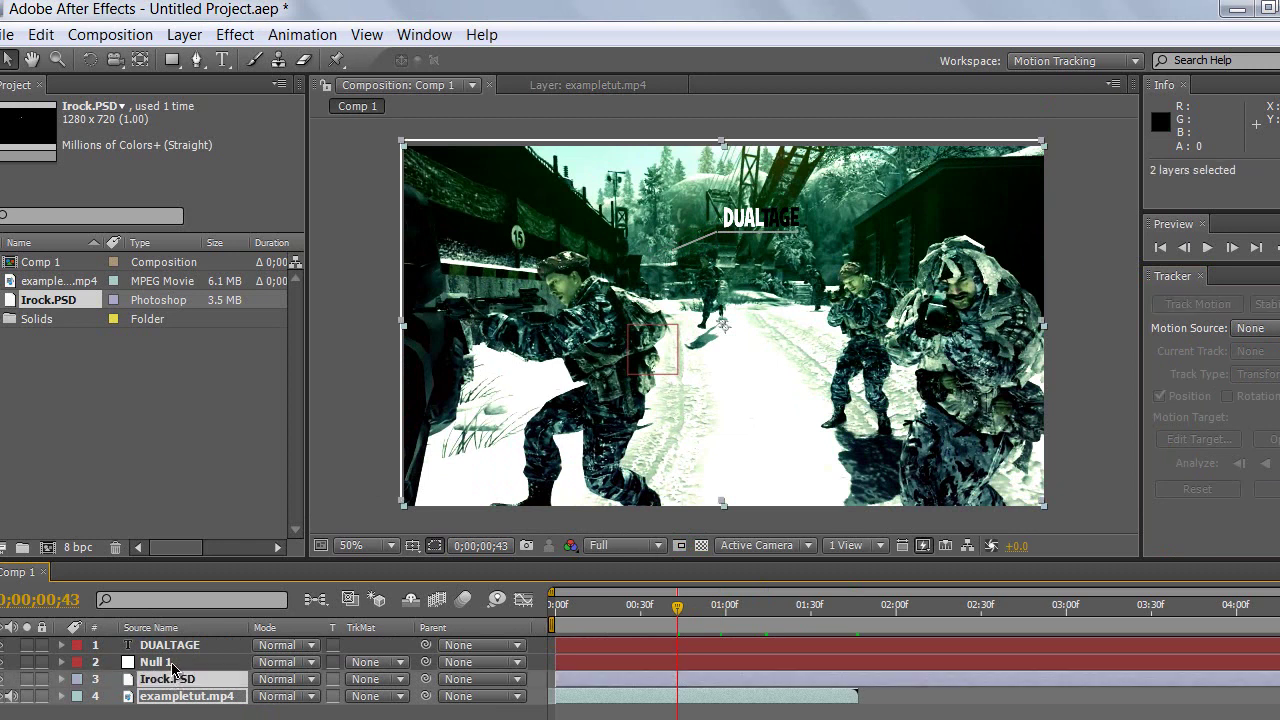
click(166, 711)
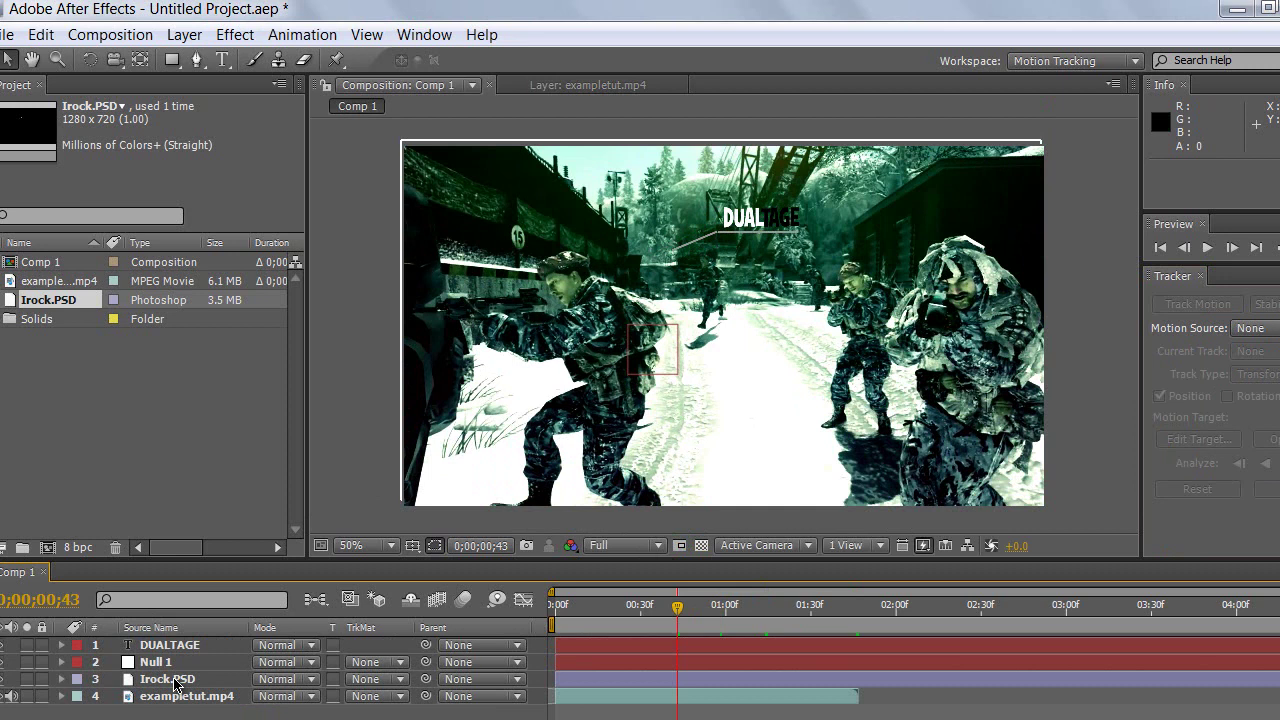
click(175, 681)
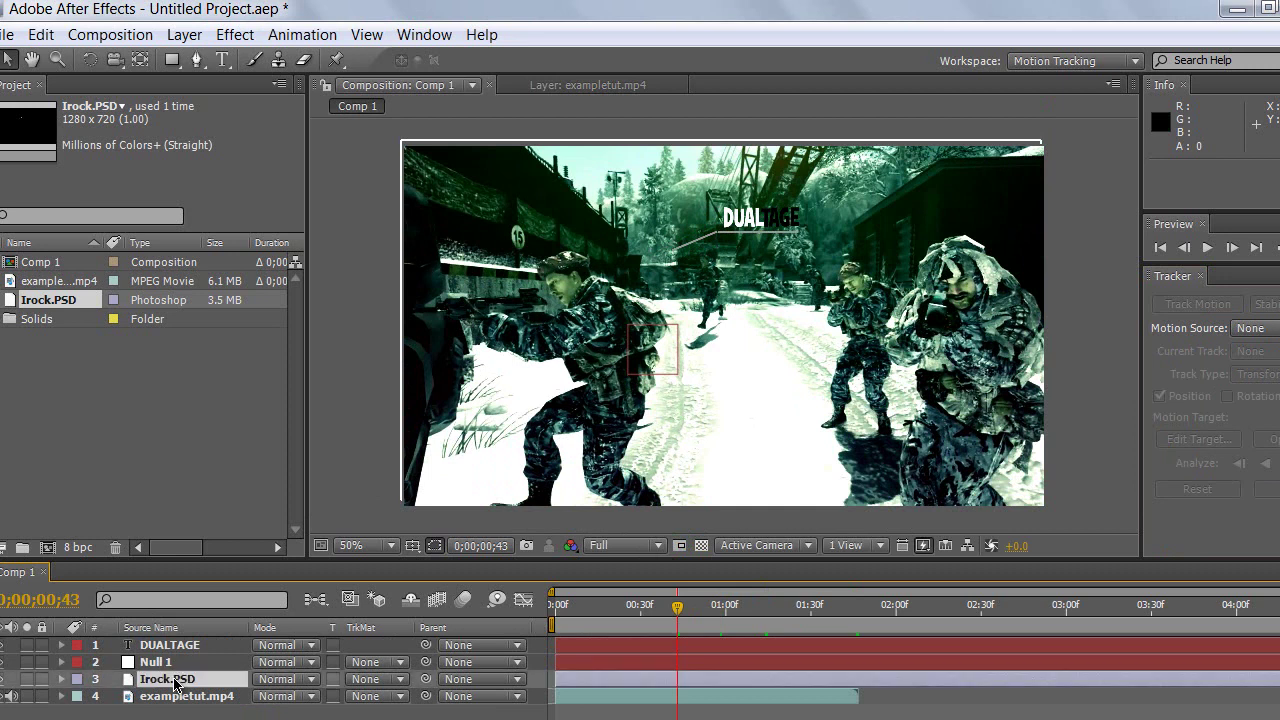
ctrl+click(187, 648)
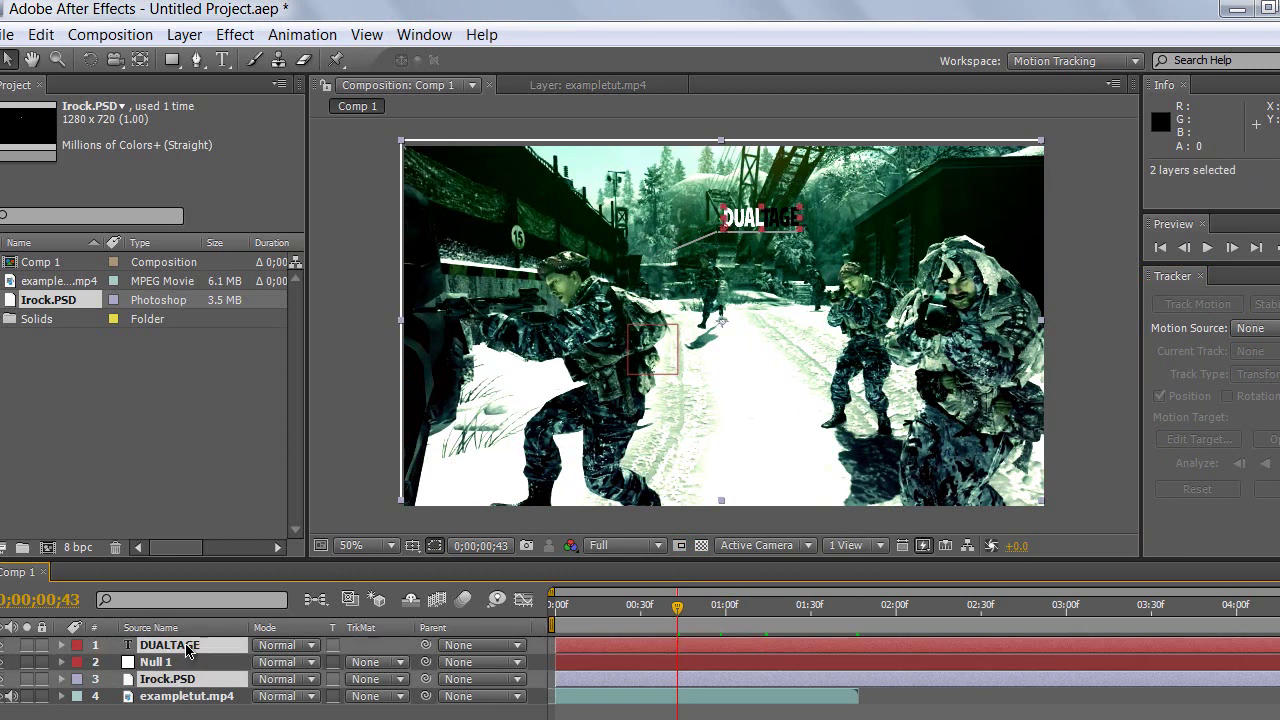
drag(713, 239, 688, 307)
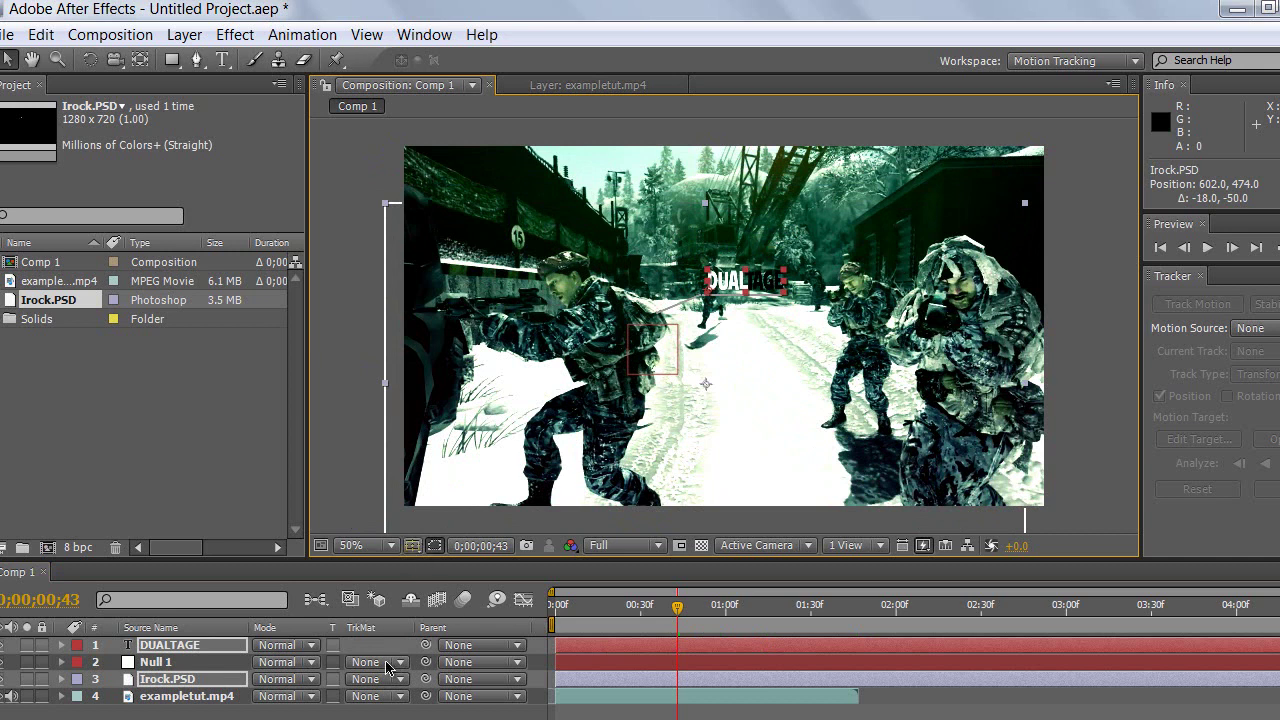
click(330, 717)
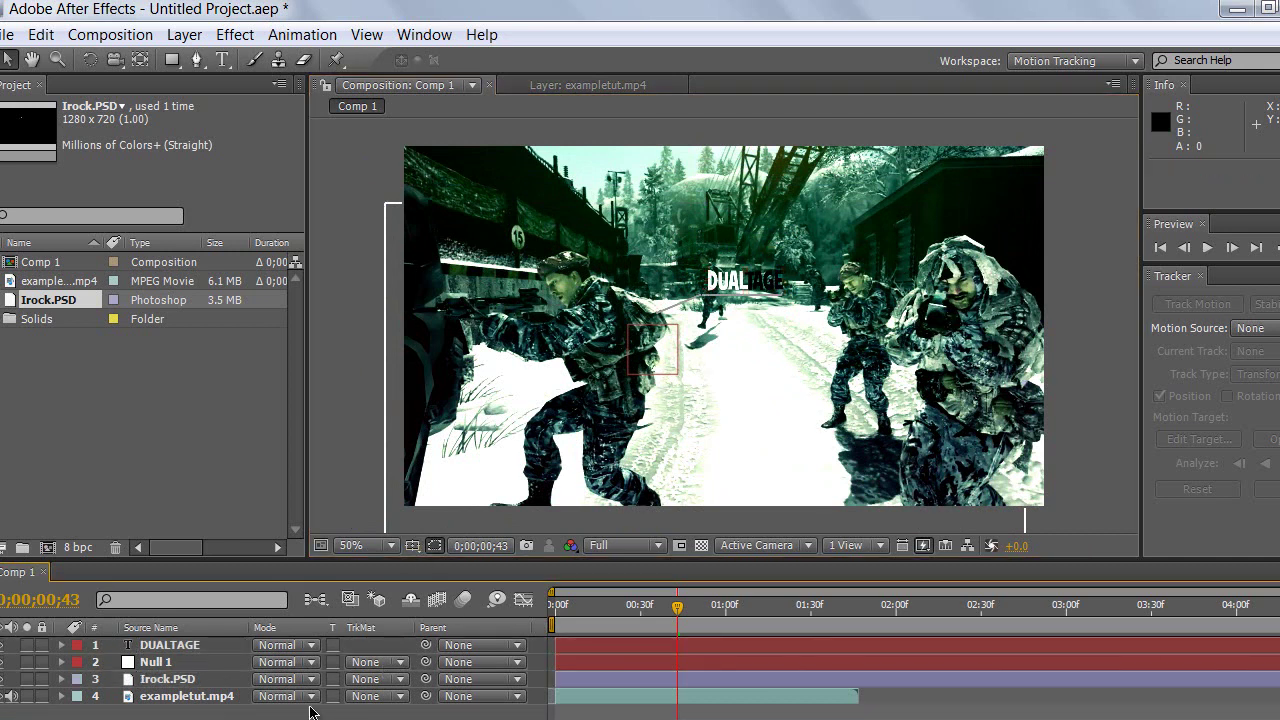
- At 0;00;01;12, parent the Irock.PSD and DUALTAGE layers to Null 1 and move Null 1 to the top of the layer stack
click(645, 607)
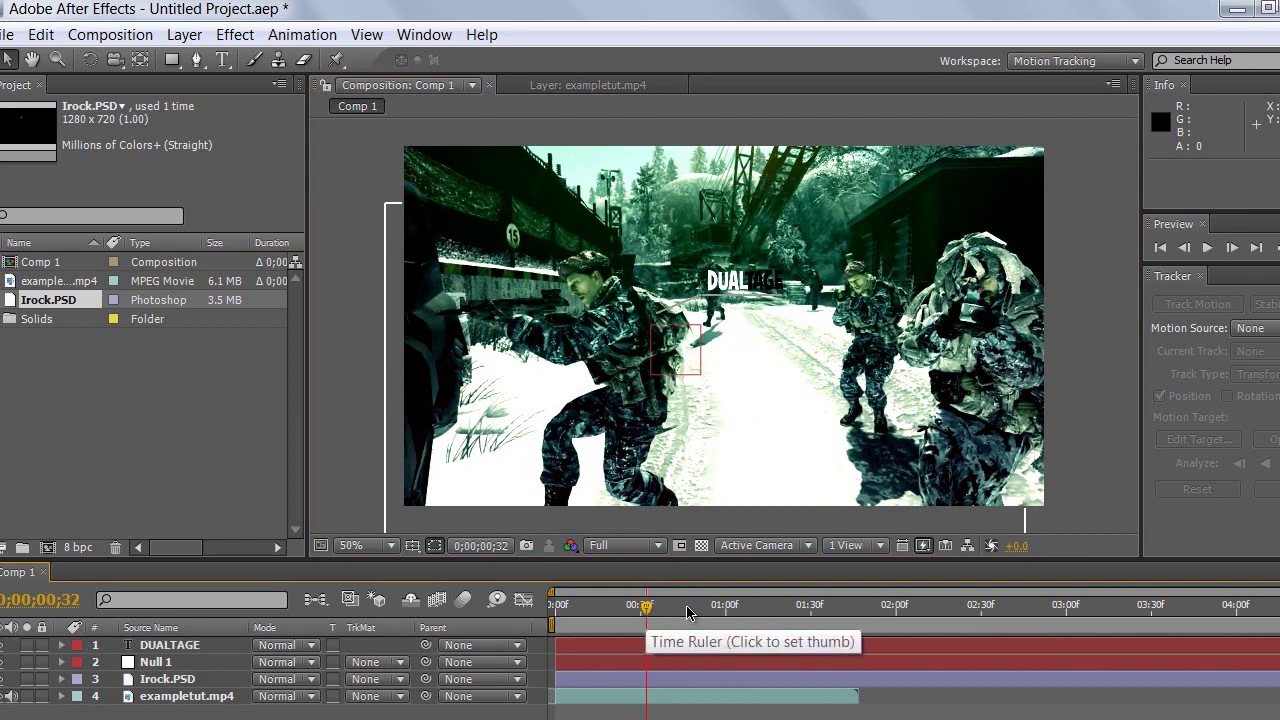
click(686, 607)
click(722, 607)
click(759, 608)
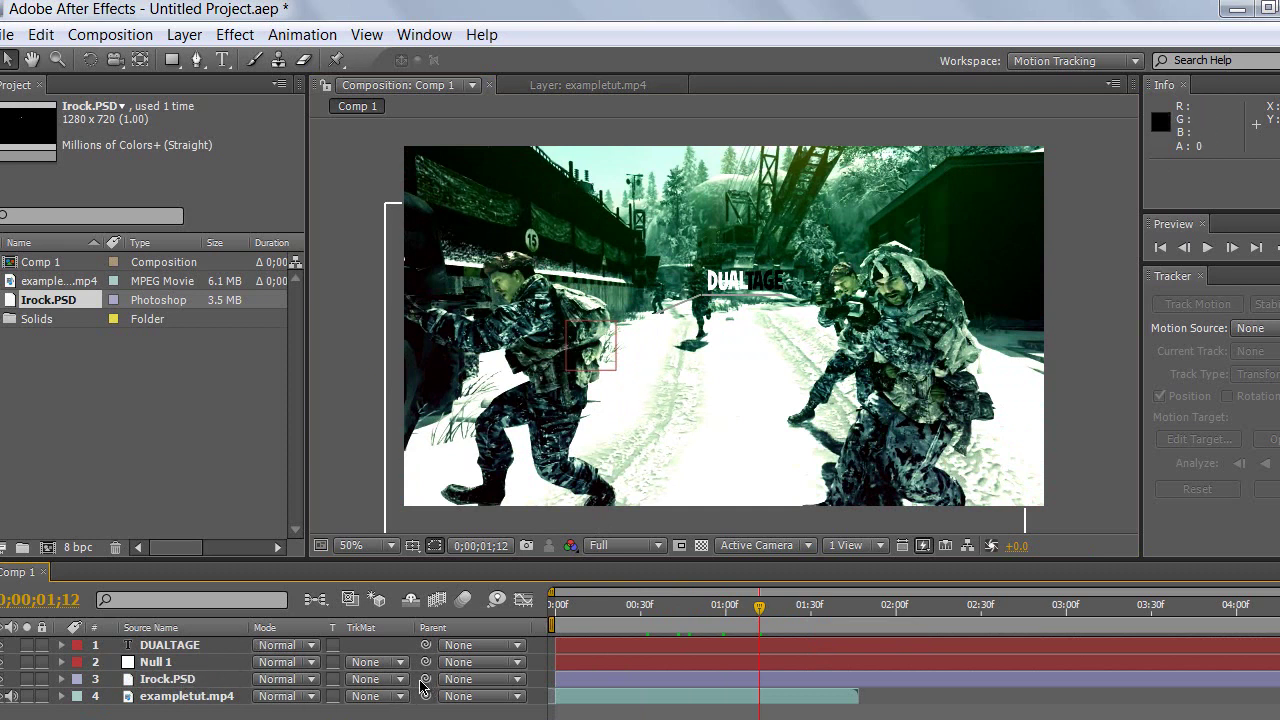
drag(424, 681, 231, 670)
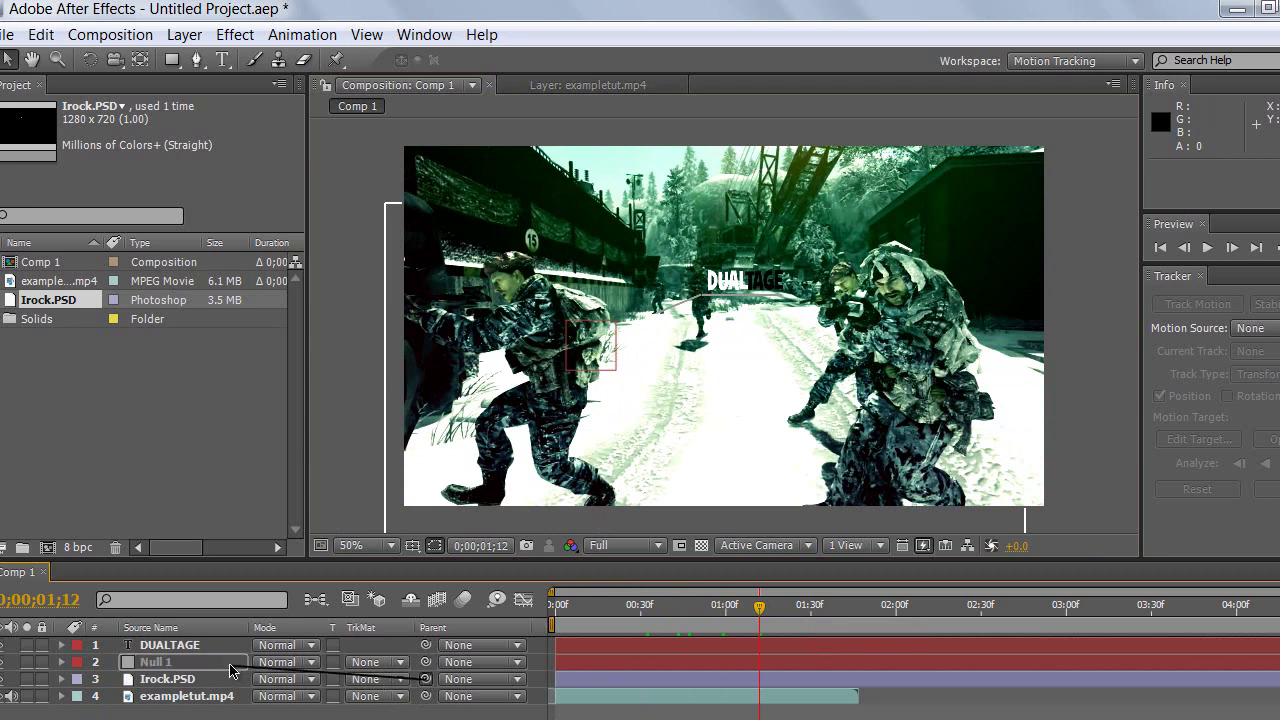
drag(231, 670, 231, 670)
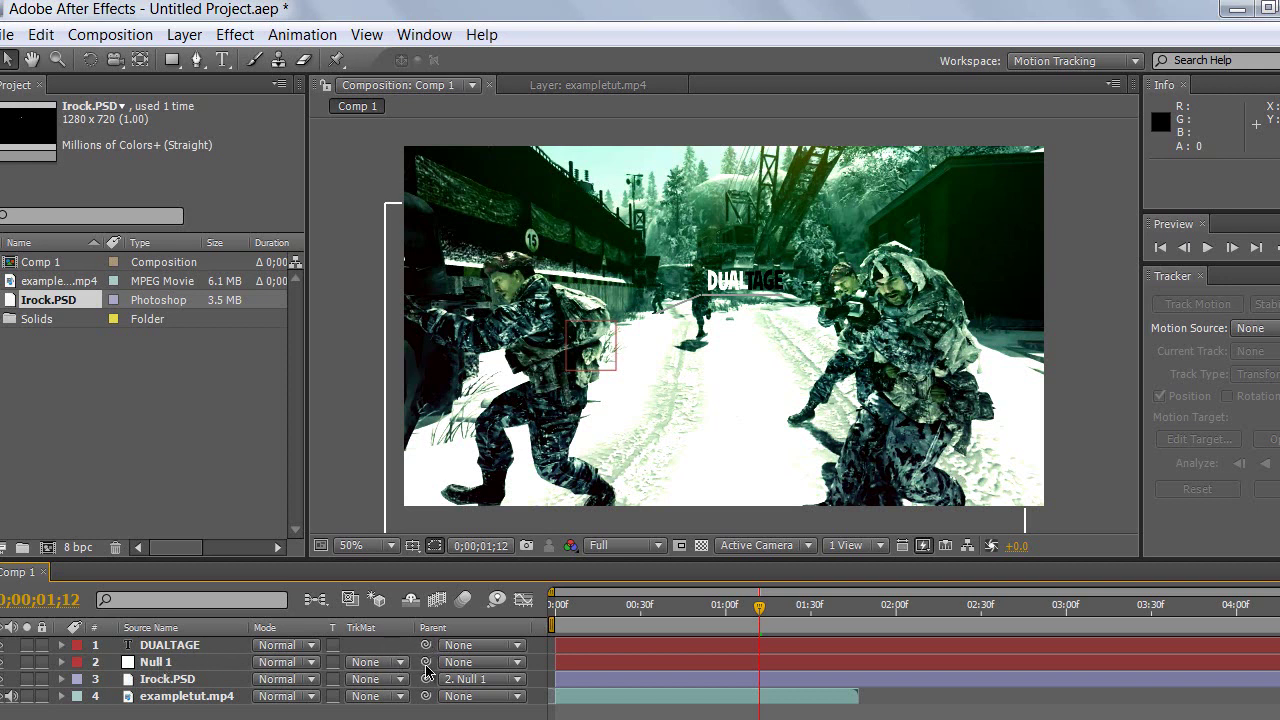
drag(428, 682, 252, 672)
drag(427, 648, 160, 645)
- Preview the tracked callout line and text from 0;00;00;11
click(587, 605)
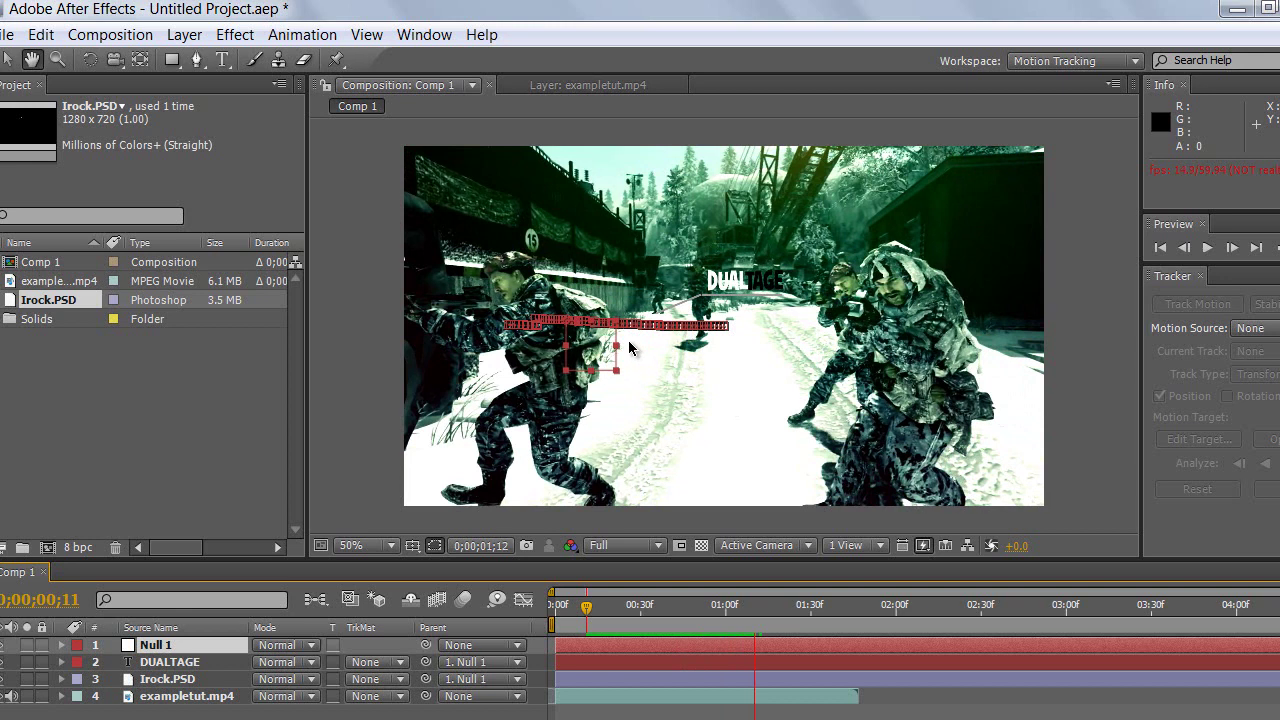
key(space)
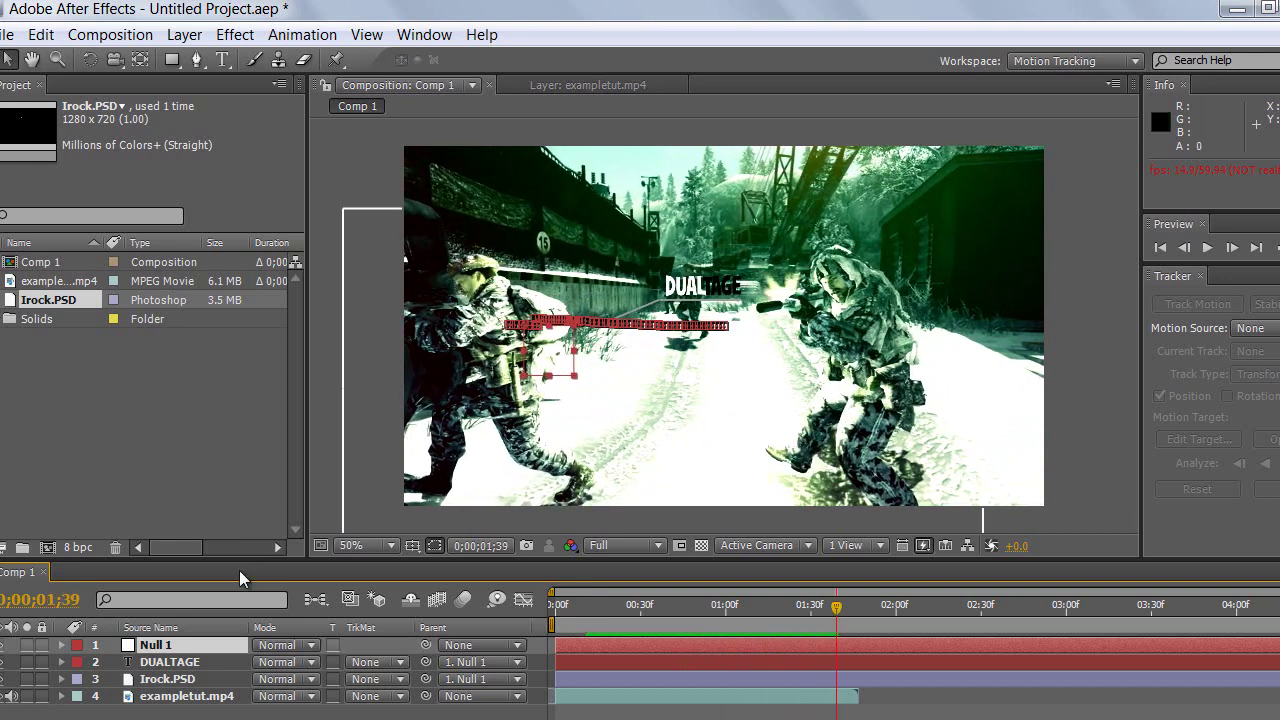
click(157, 717)
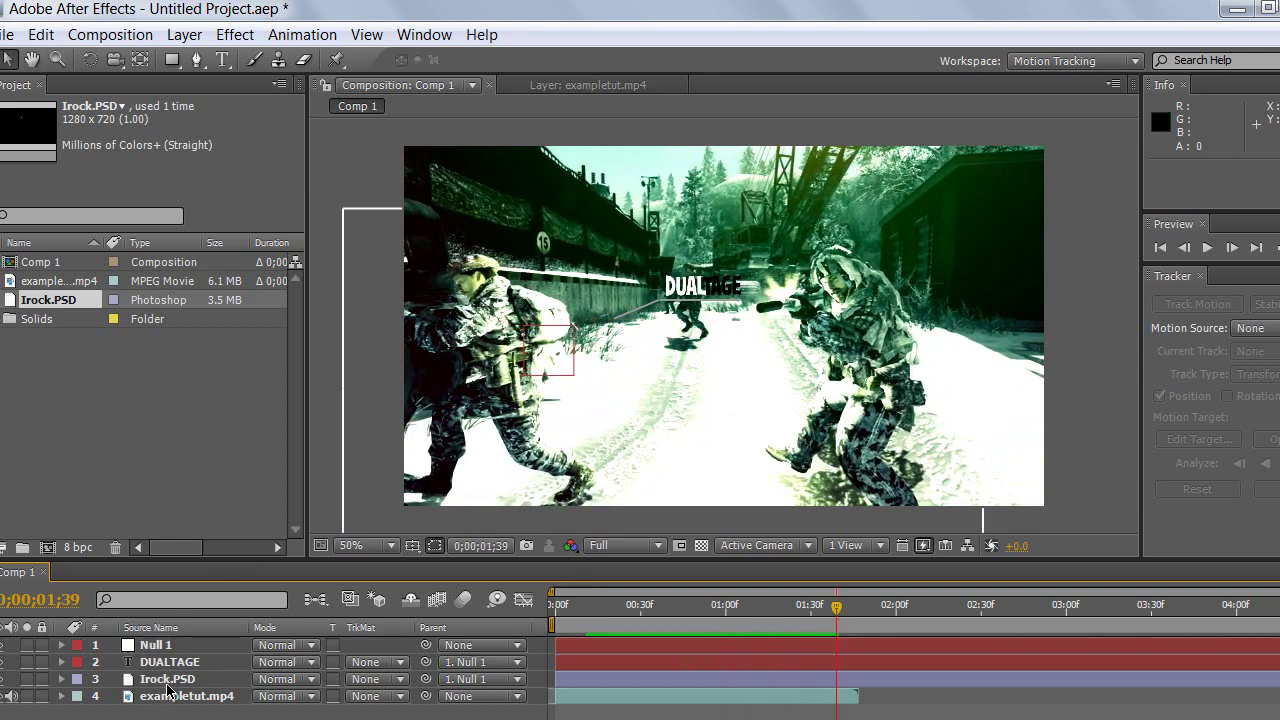
- At the first frame, move the Irock.PSD callout line toward the front soldier so it starts at his upper back
click(172, 682)
ctrl+click(158, 646)
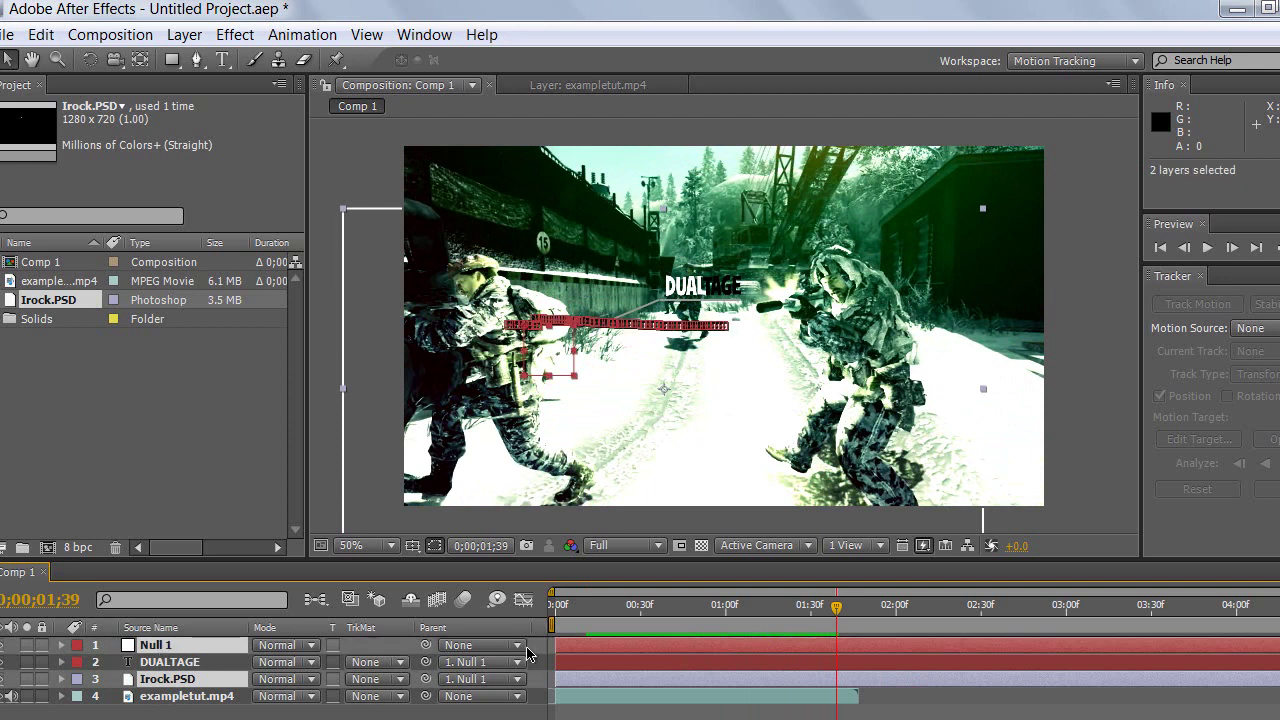
drag(603, 607, 556, 607)
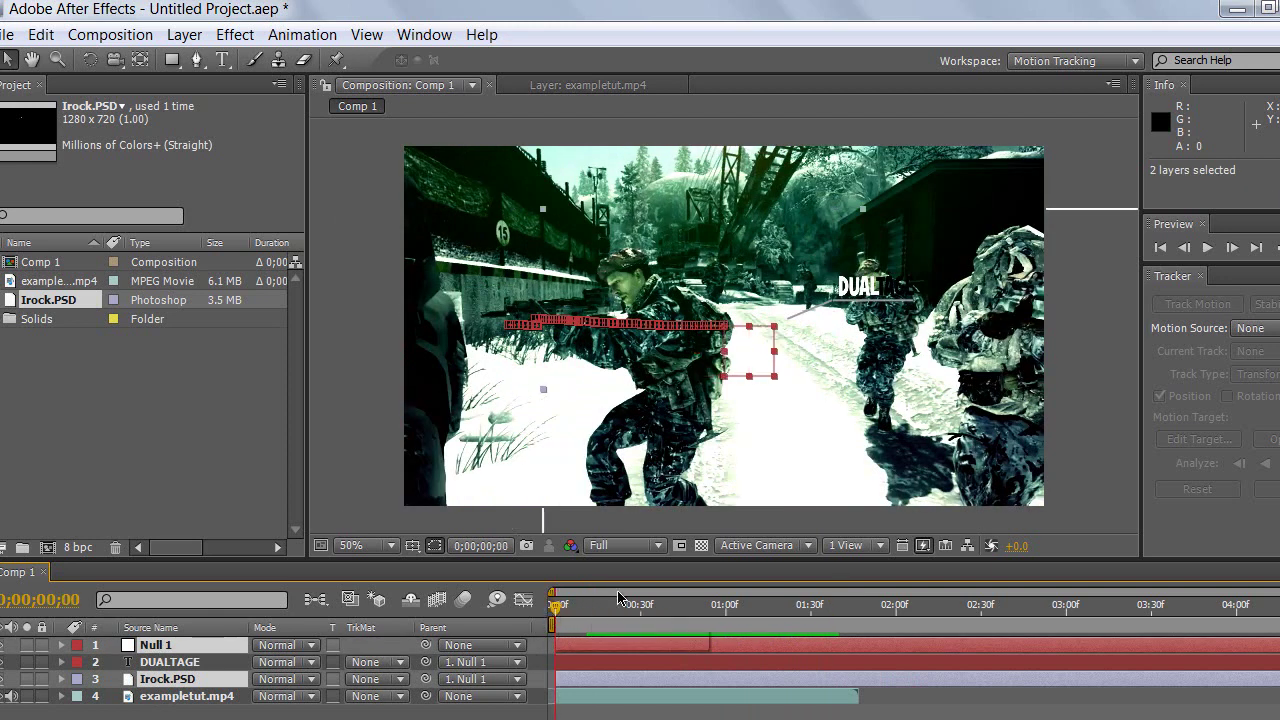
mouse_move(888, 313)
mouse_down()
mouse_move(762, 334)
mouse_move(758, 318)
mouse_move(794, 354)
mouse_move(858, 334)
mouse_move(850, 323)
mouse_move(872, 350)
mouse_move(858, 334)
mouse_move(868, 344)
mouse_move(880, 295)
mouse_up()
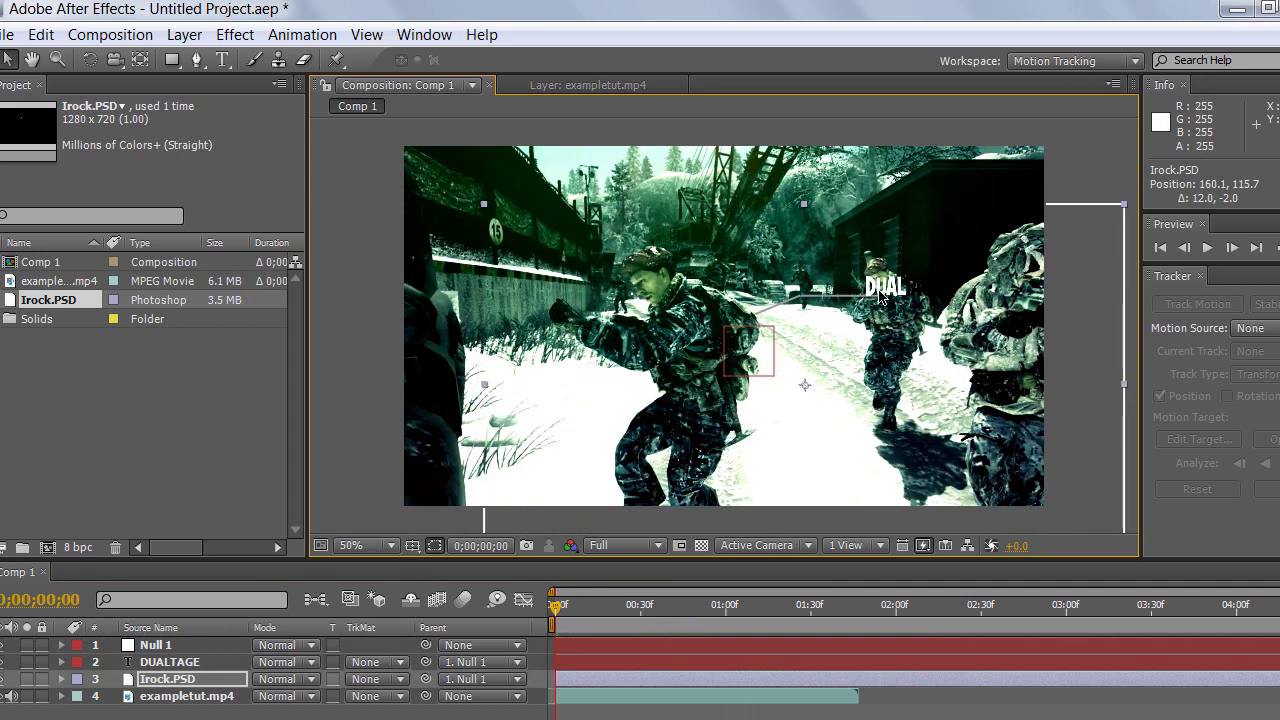
- Move the DUALTAGE text back onto the horizontal part of the callout line, beside the front soldier
click(170, 662)
drag(877, 296, 809, 292)
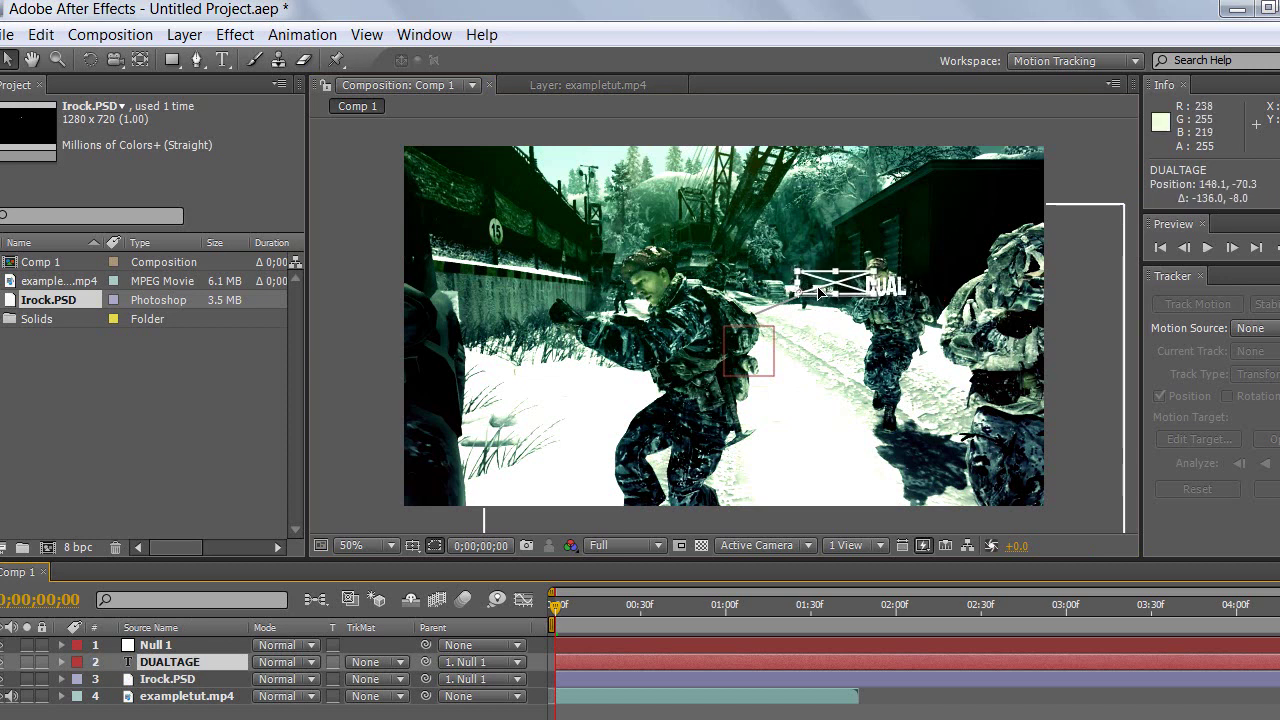
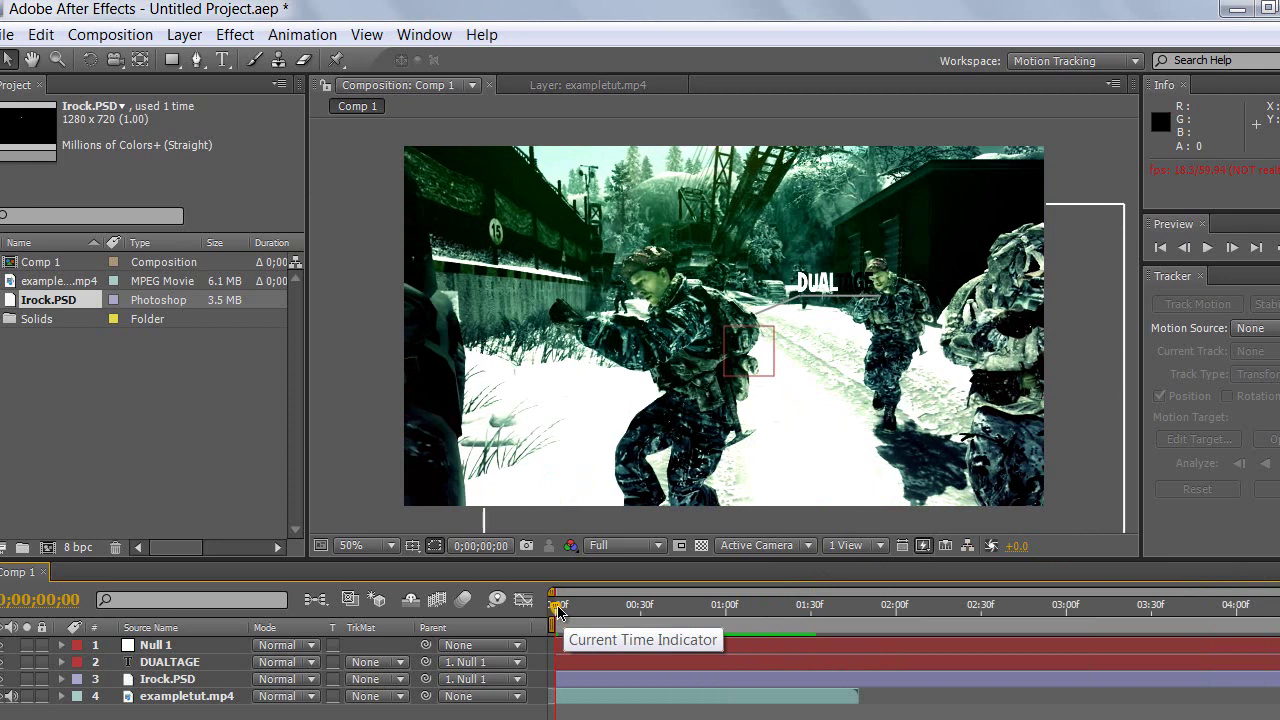
click(560, 610)
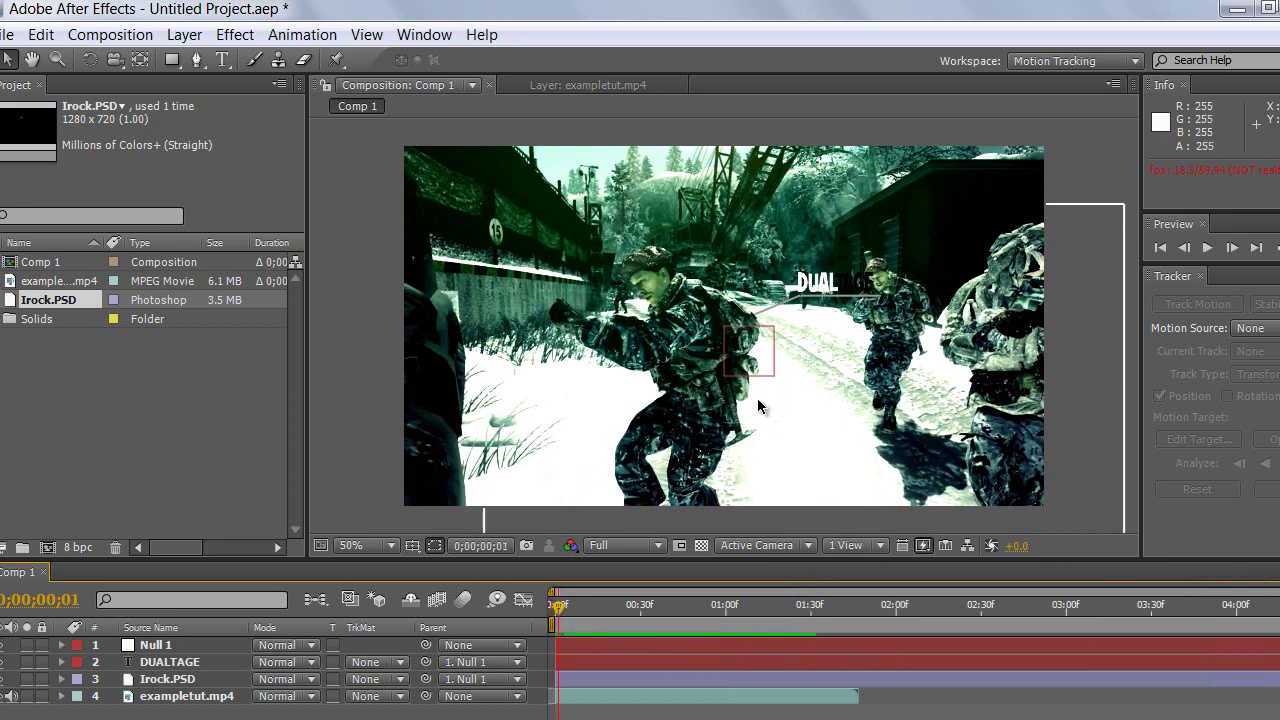
click(168, 680)
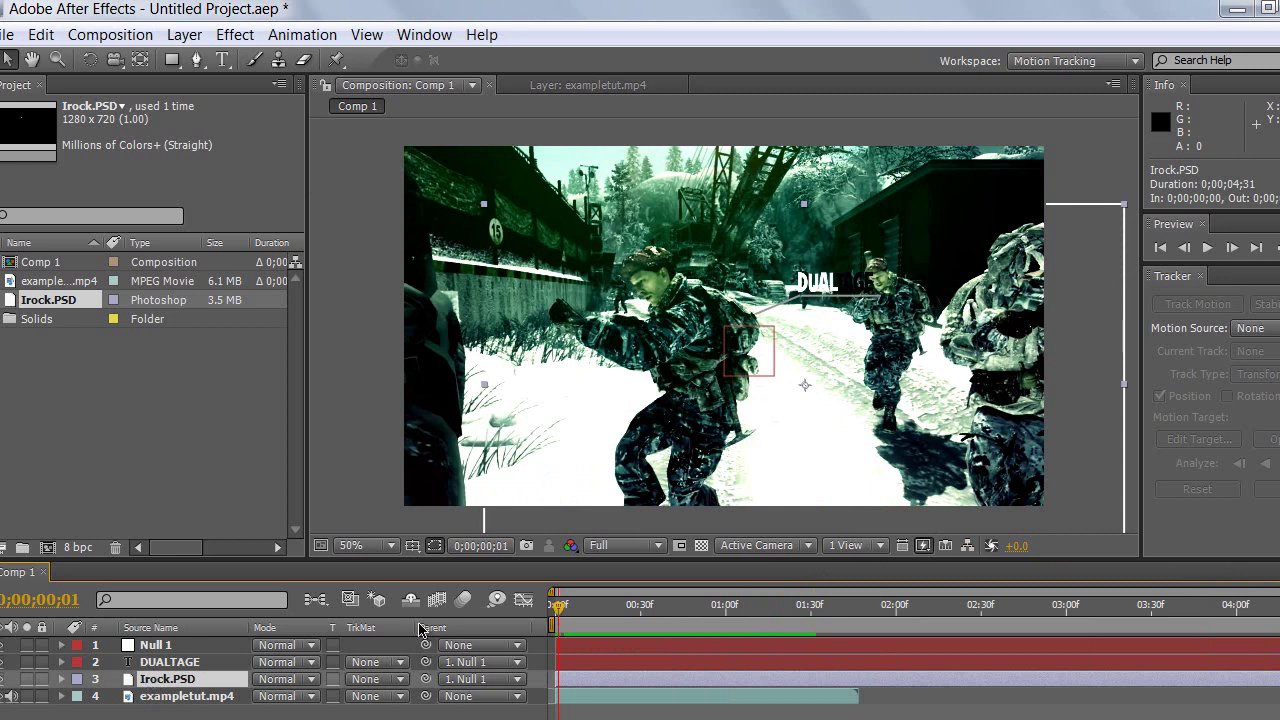
key(p)
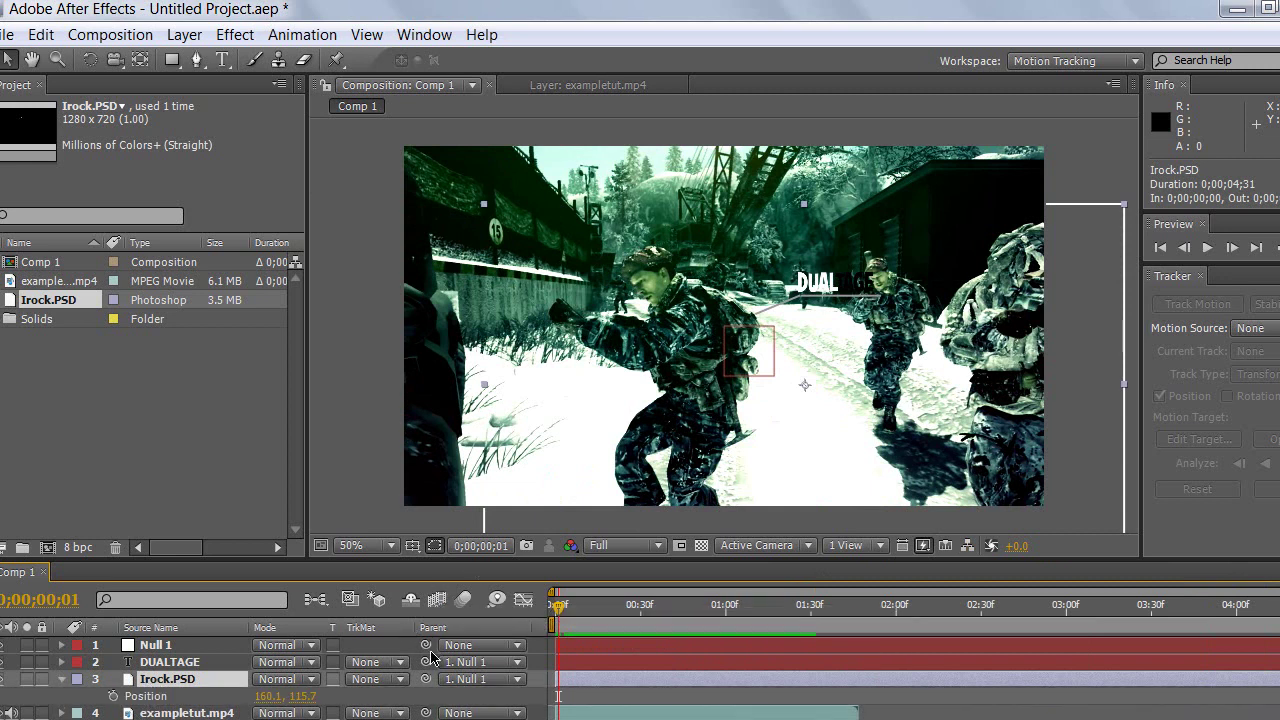
drag(559, 607, 550, 611)
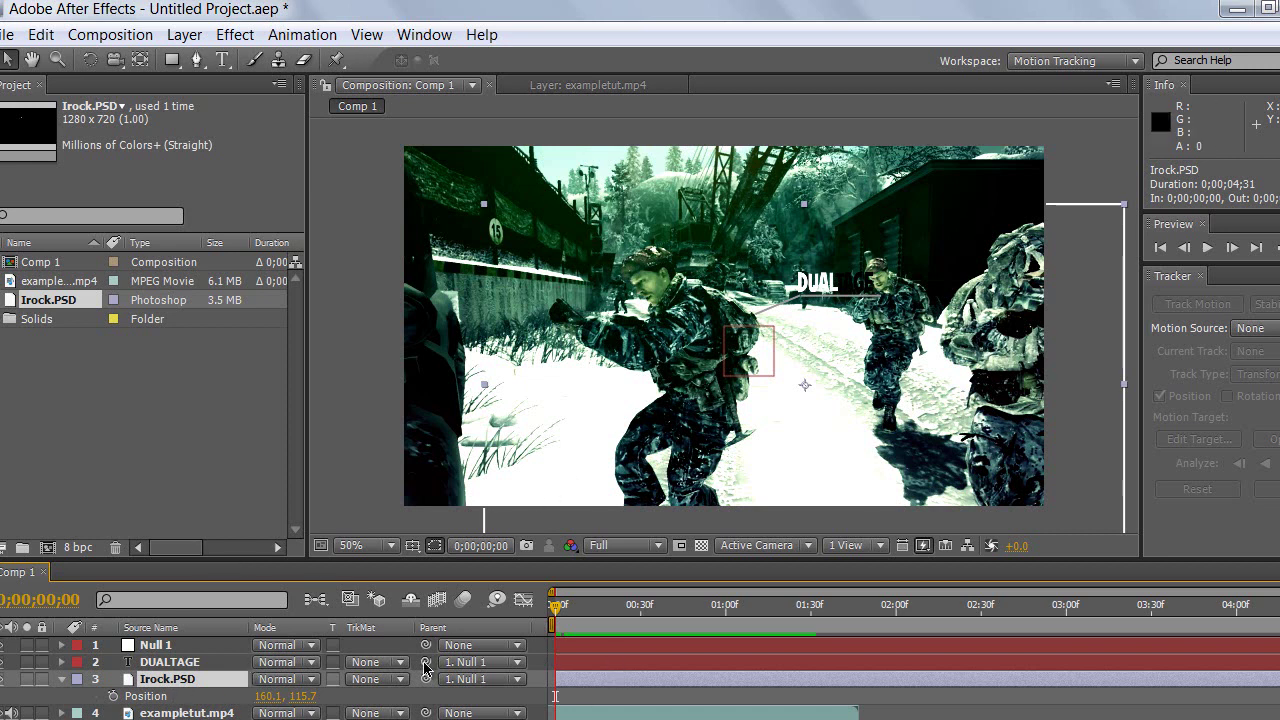
click(113, 696)
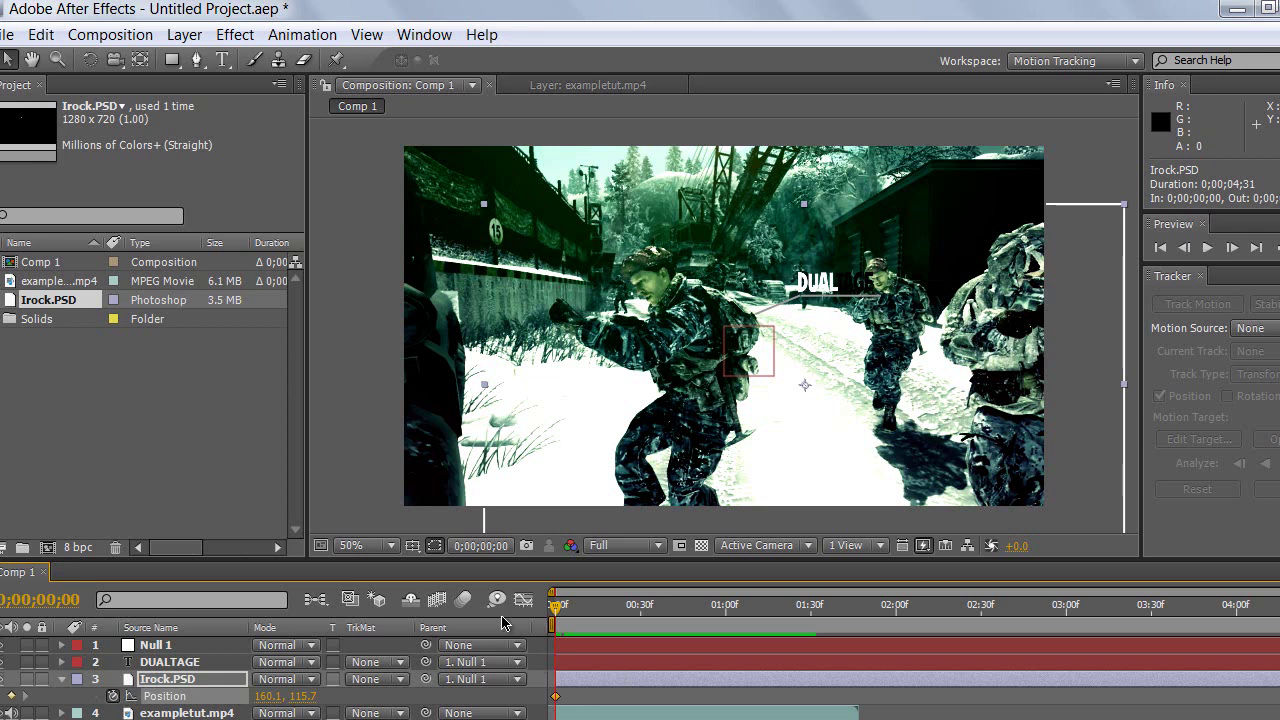
click(279, 697)
text(0)
key(Return)
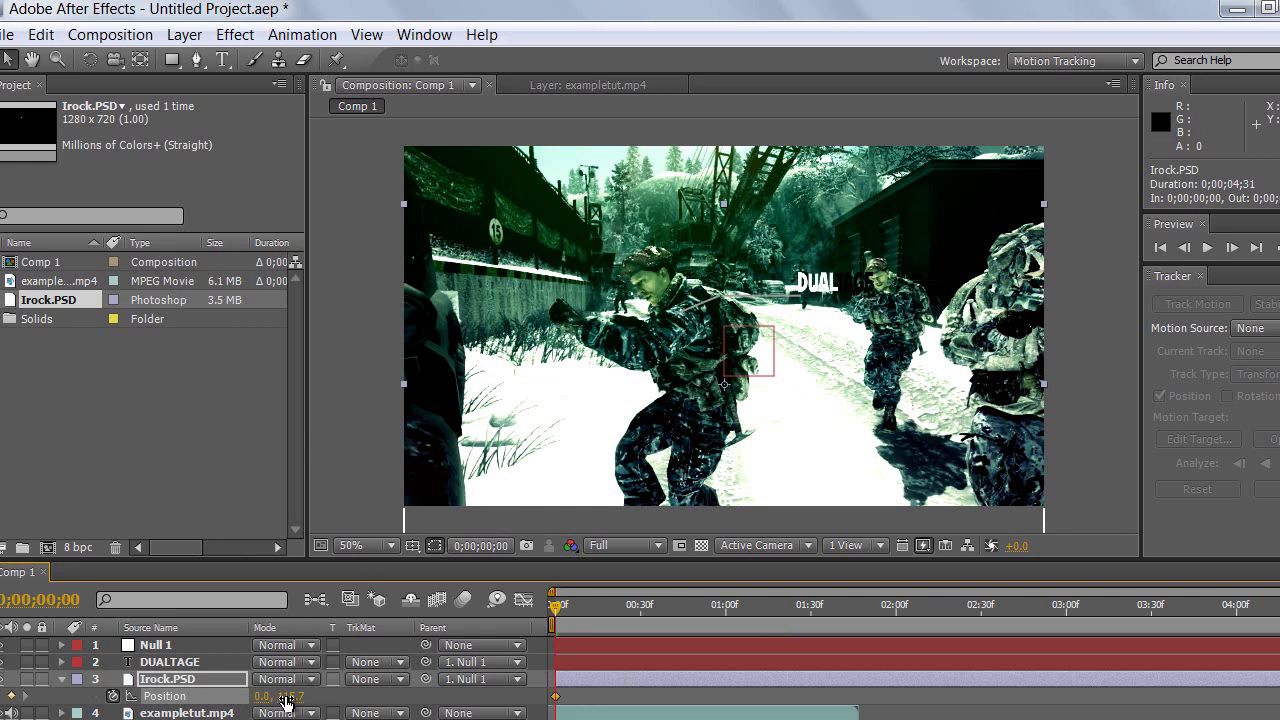
click(40, 34)
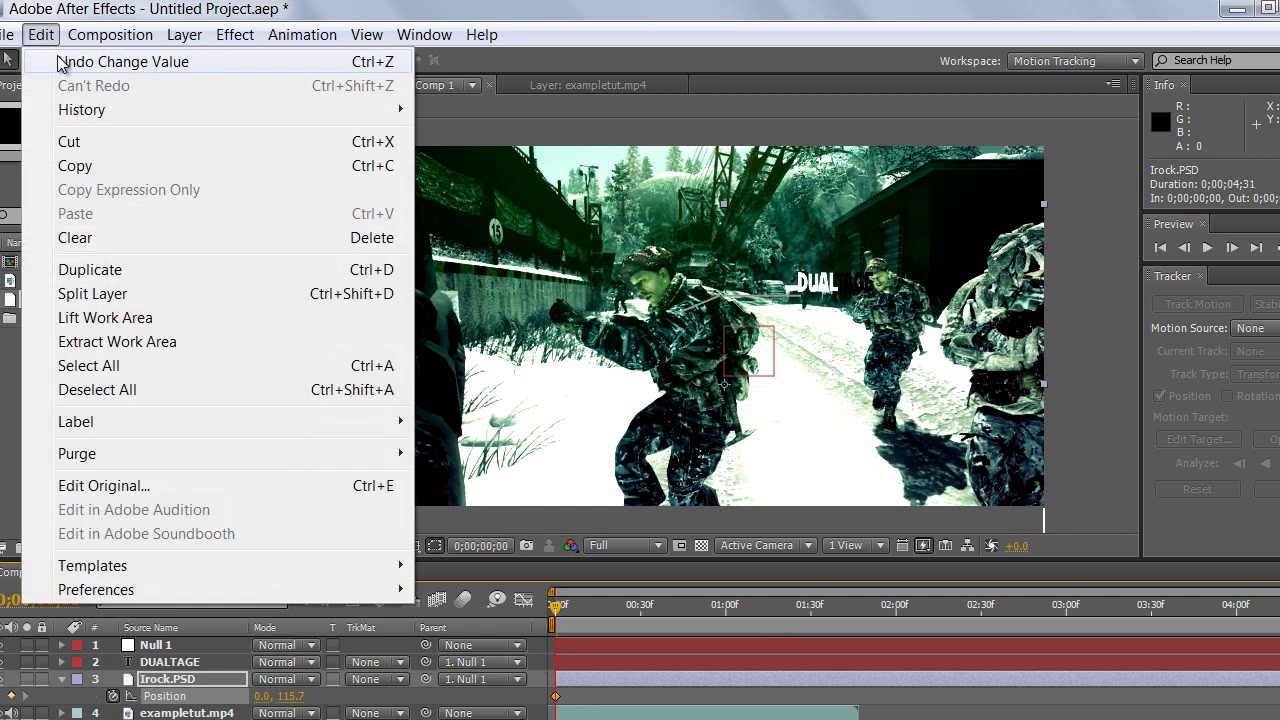
click(60, 62)
click(41, 34)
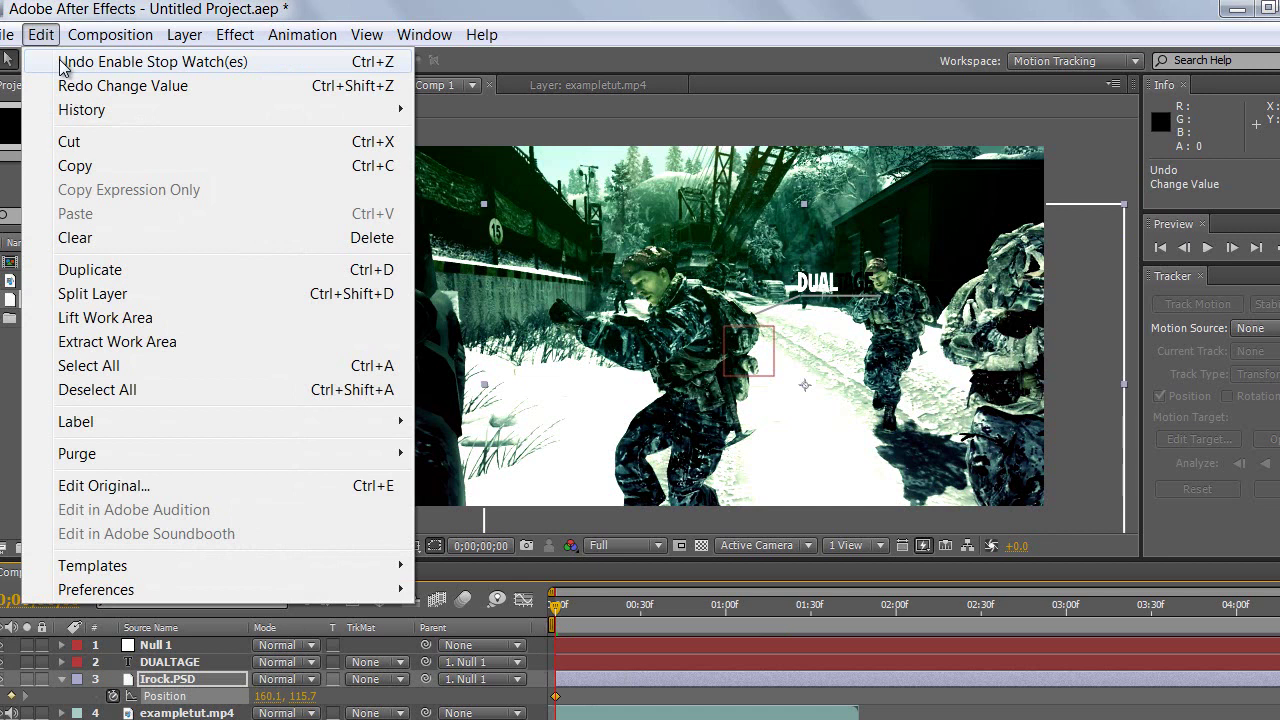
click(62, 62)
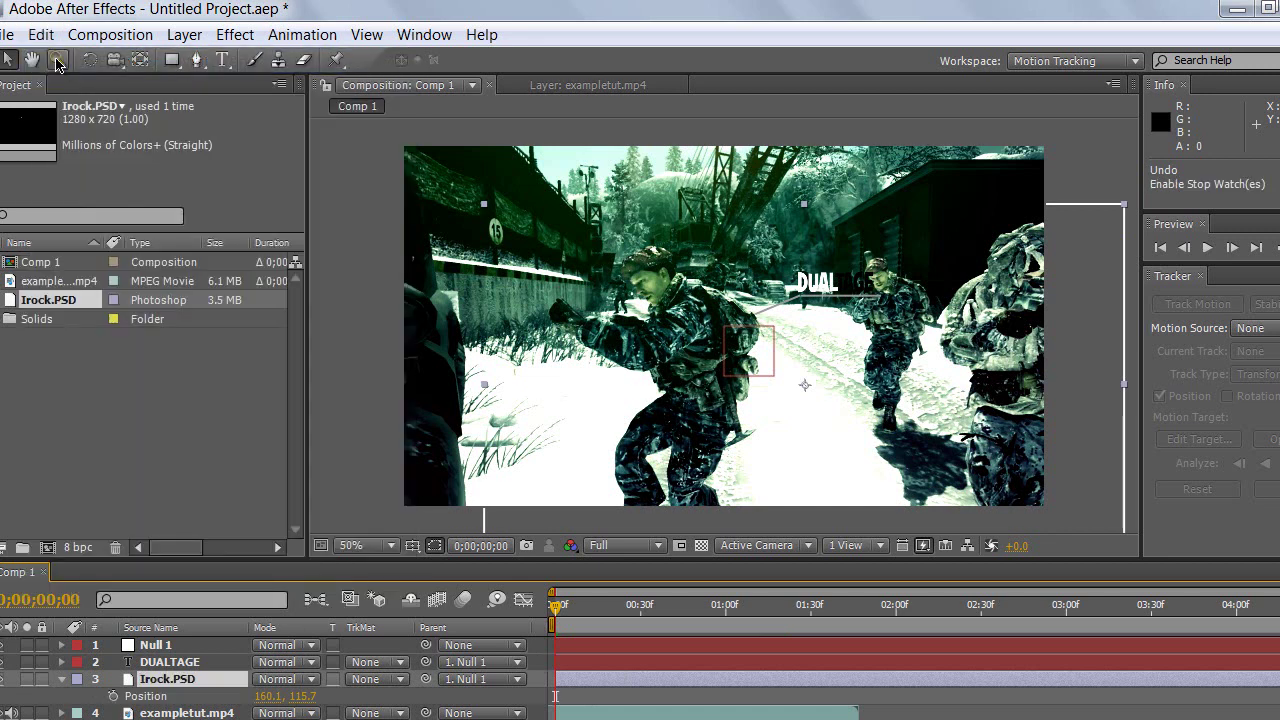
- Add an Opacity keyframe of 0% to the Irock.PSD layer at 0;00;00;00
click(180, 682)
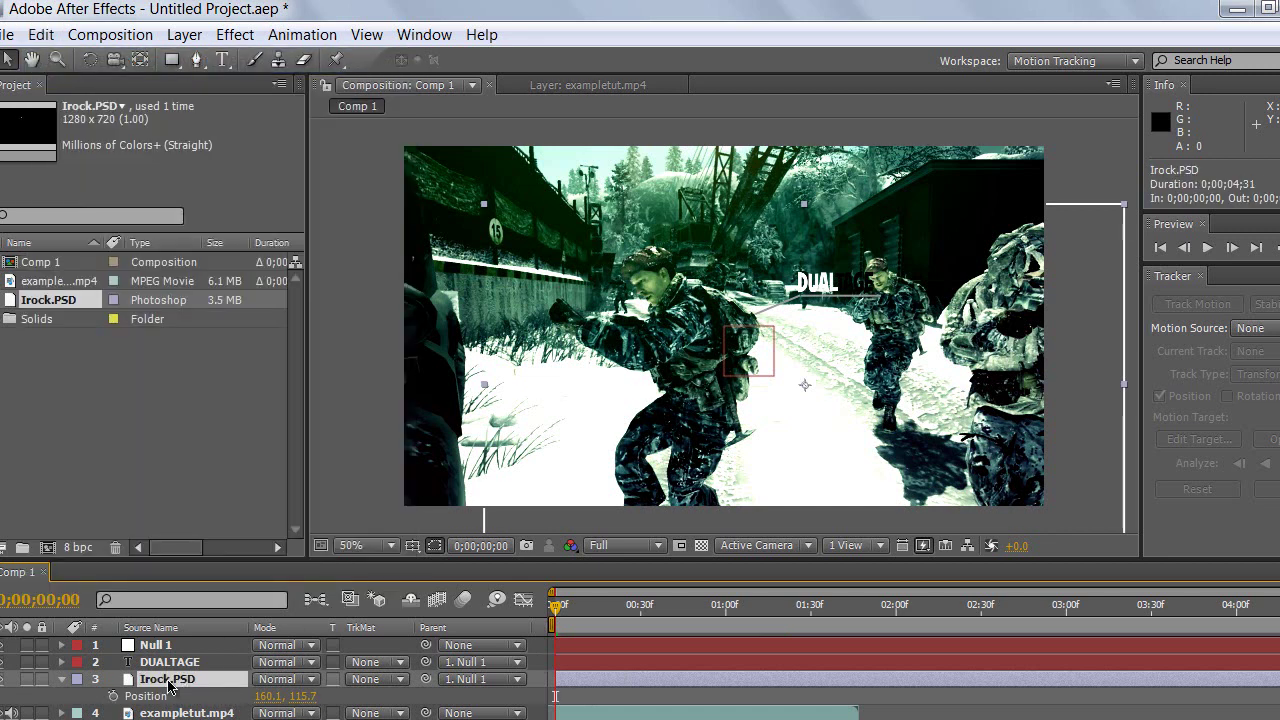
key(t)
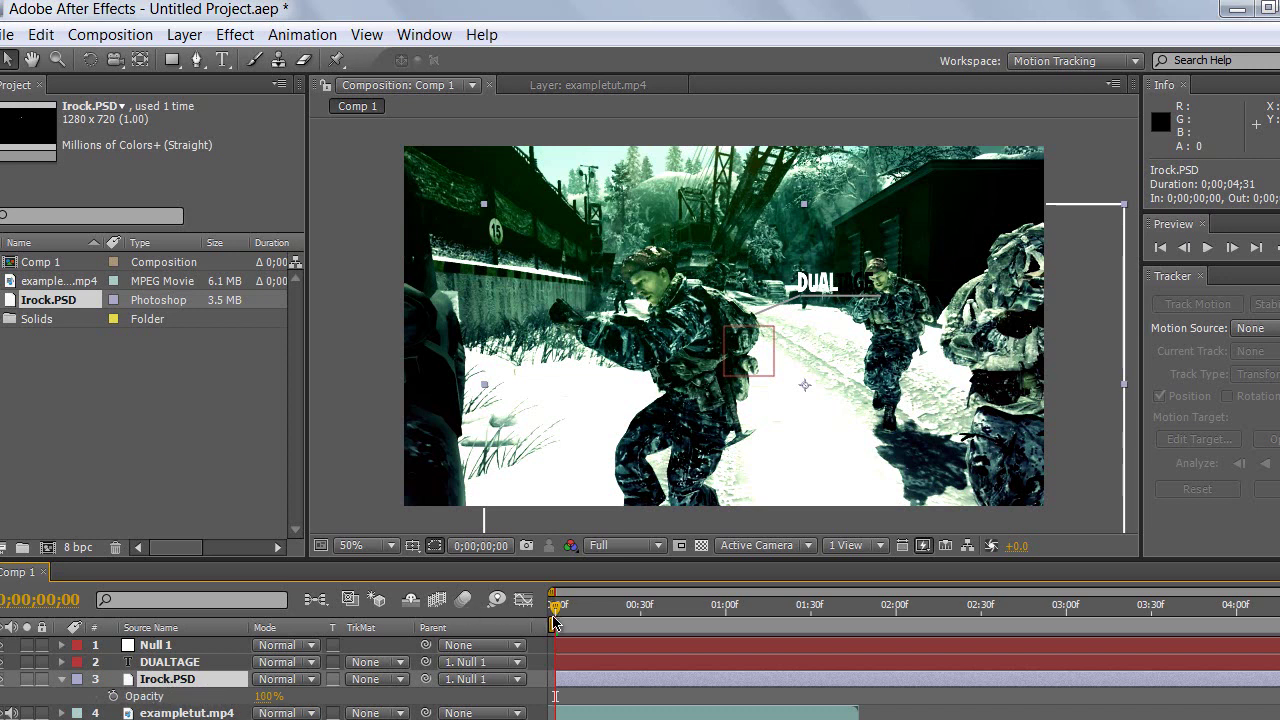
click(112, 697)
click(276, 697)
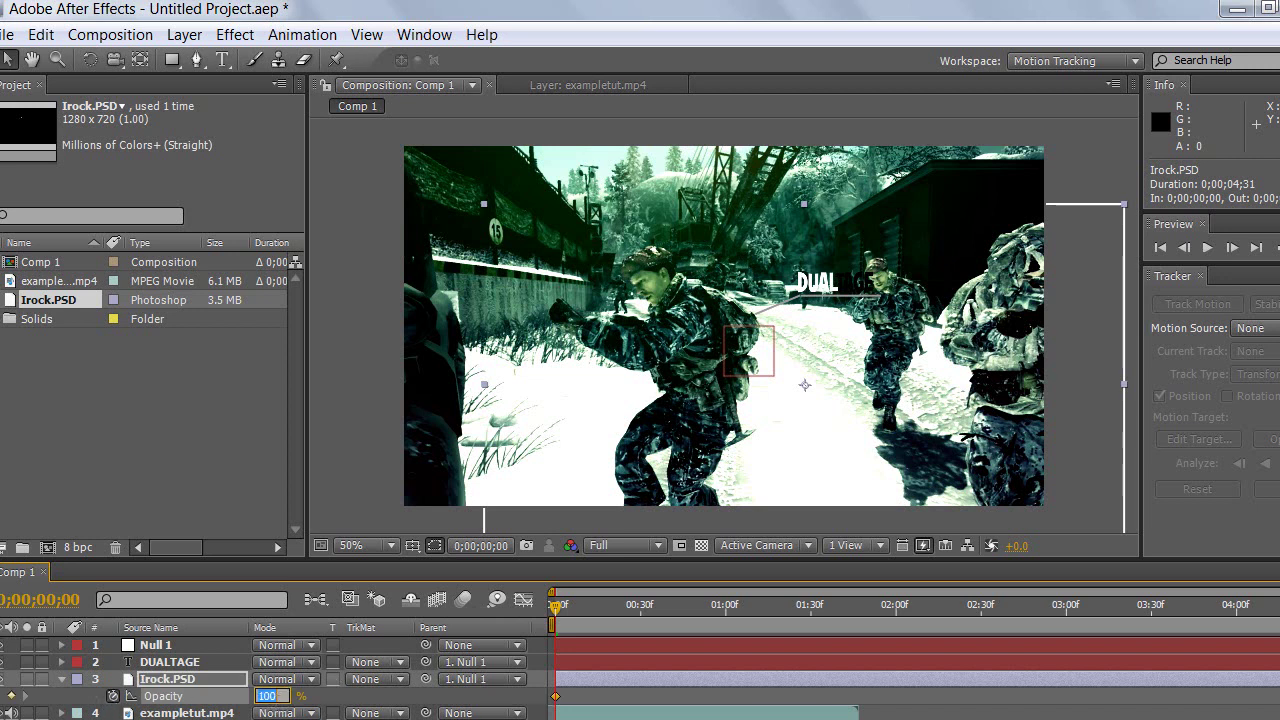
key(Return)
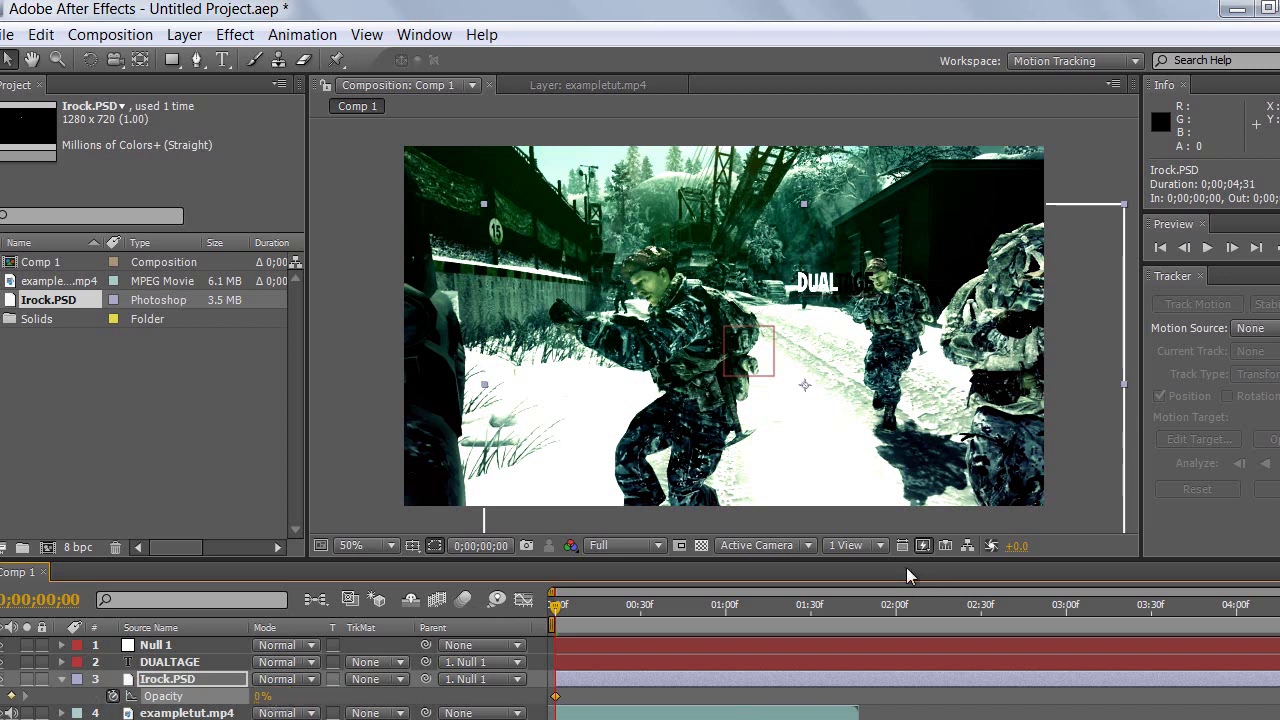
- Keyframe the Irock.PSD layer's Opacity at 100% at 0;00;00;16 so the callout line fades in
click(591, 608)
drag(591, 608, 600, 608)
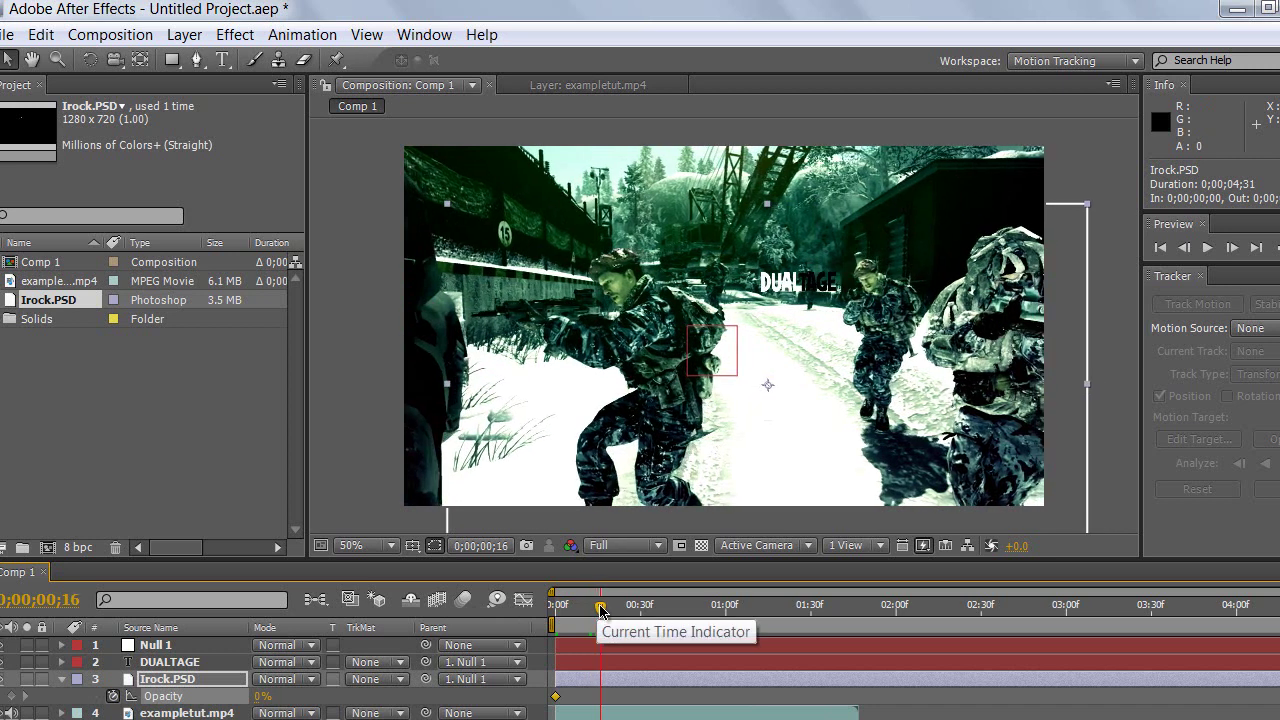
click(258, 698)
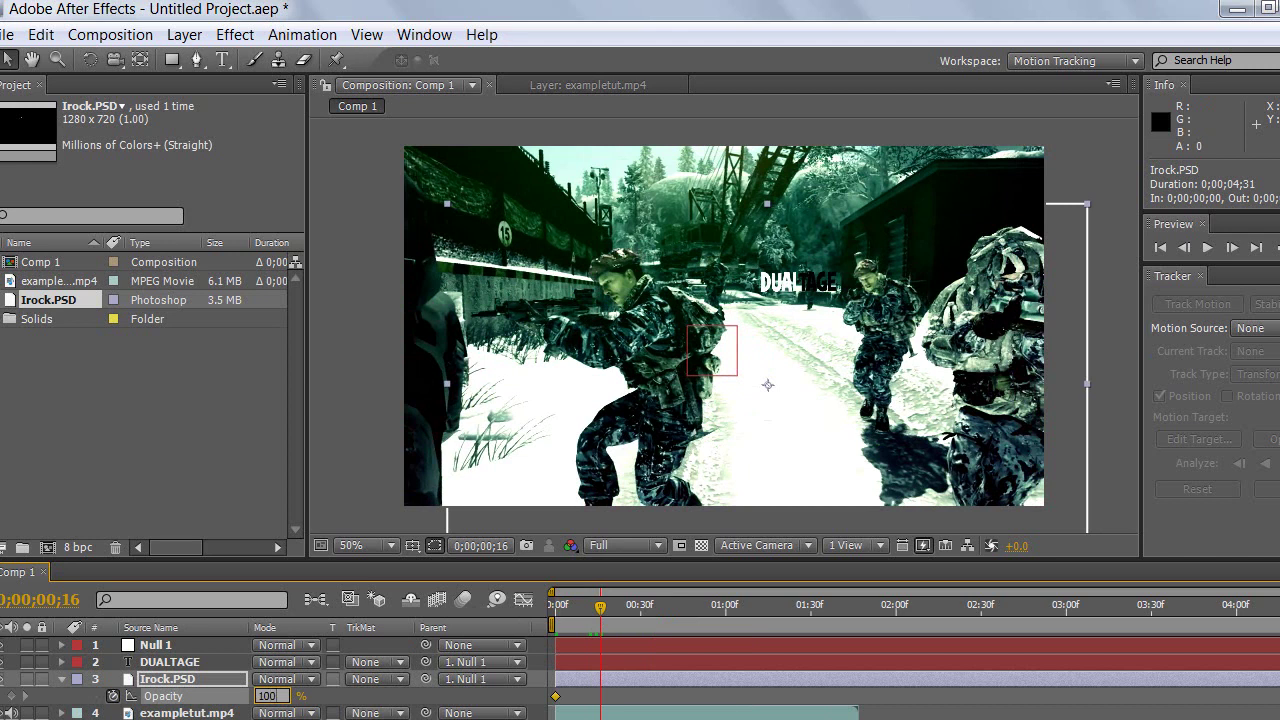
key(Return)
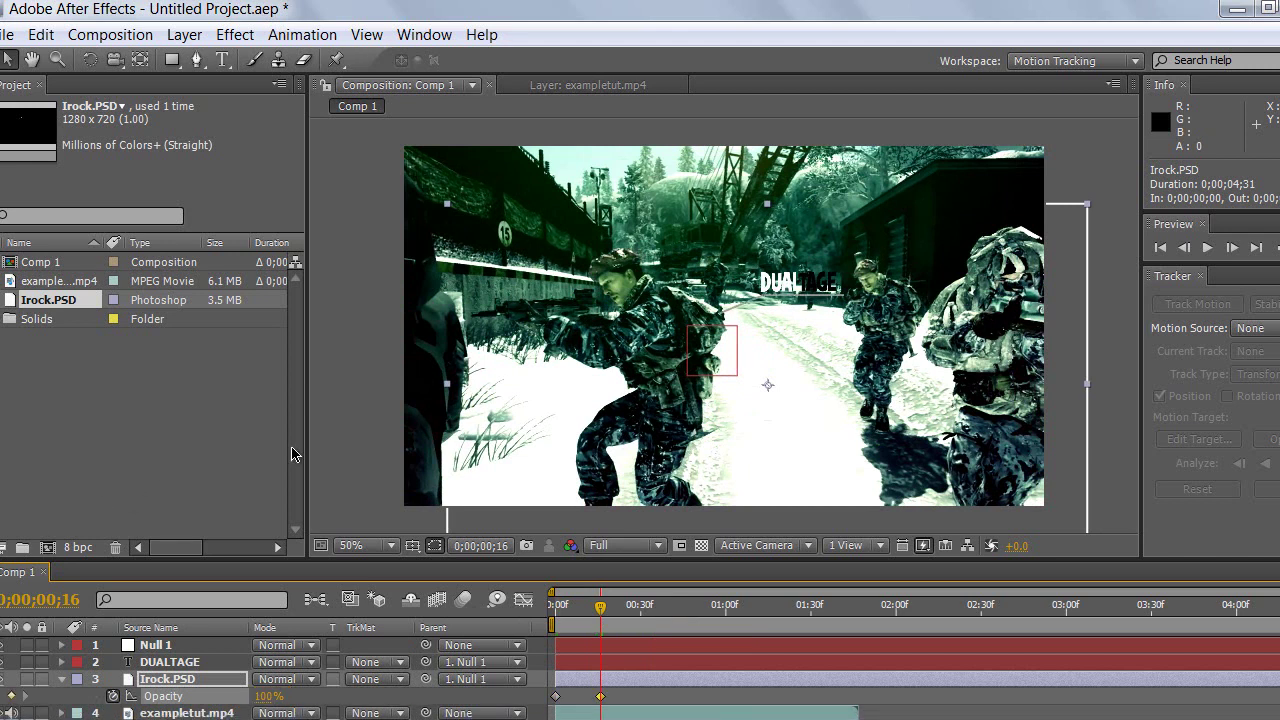
mouse_move(599, 608)
mouse_down()
mouse_move(565, 610)
mouse_move(600, 607)
mouse_up()
- Copy both Opacity keyframes of the Irock.PSD layer and return to the first frame with the DUALTAGE layer's properties expanded
click(556, 697)
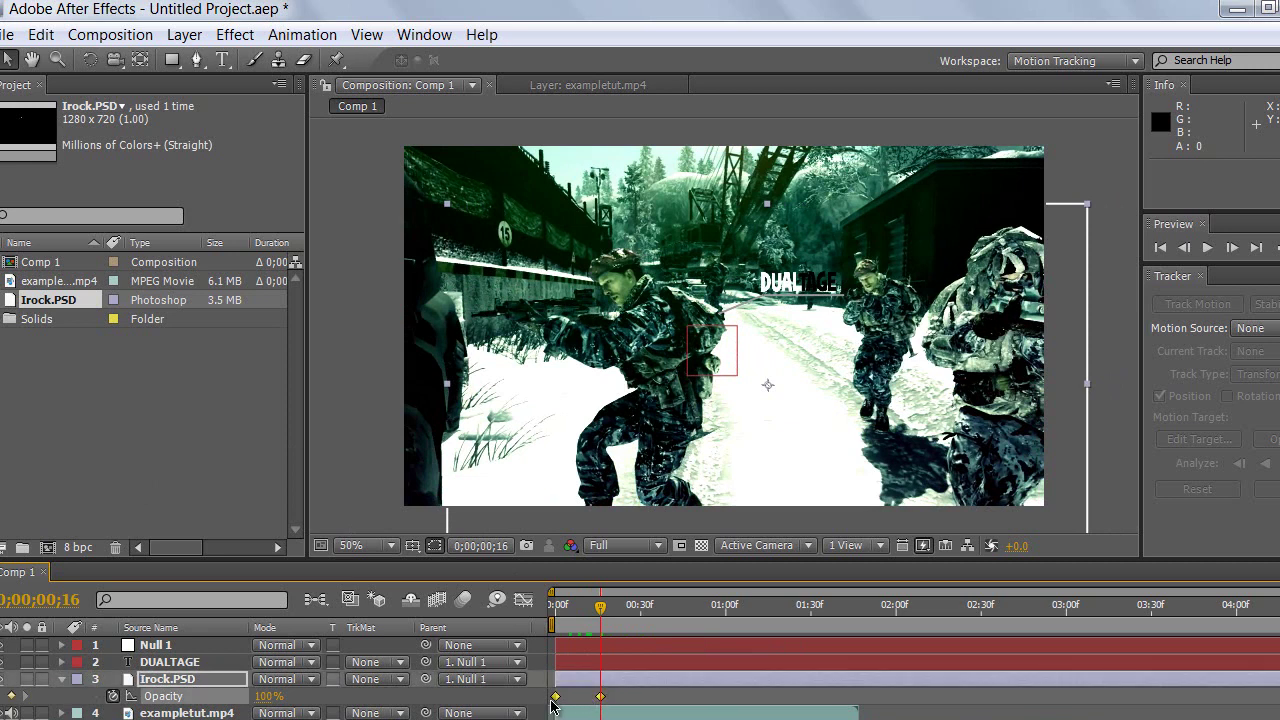
click(41, 34)
click(79, 165)
click(63, 682)
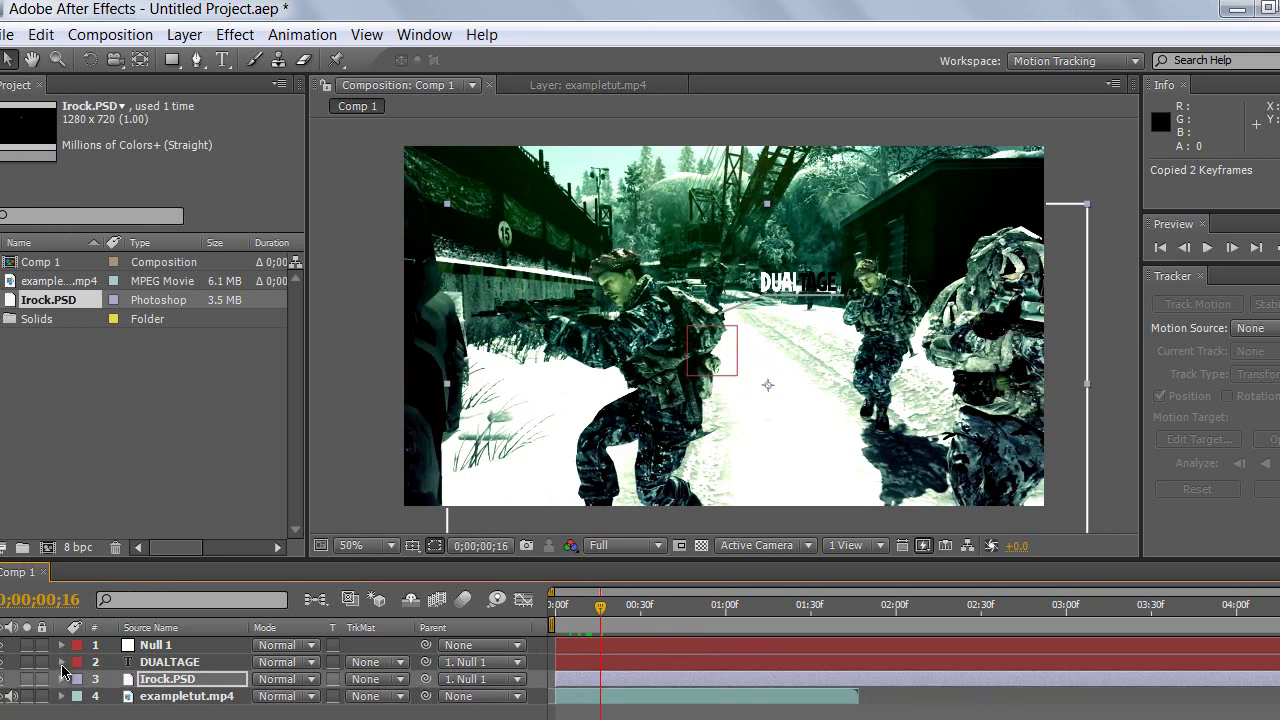
click(62, 662)
drag(602, 604, 555, 604)
click(41, 34)
click(77, 216)
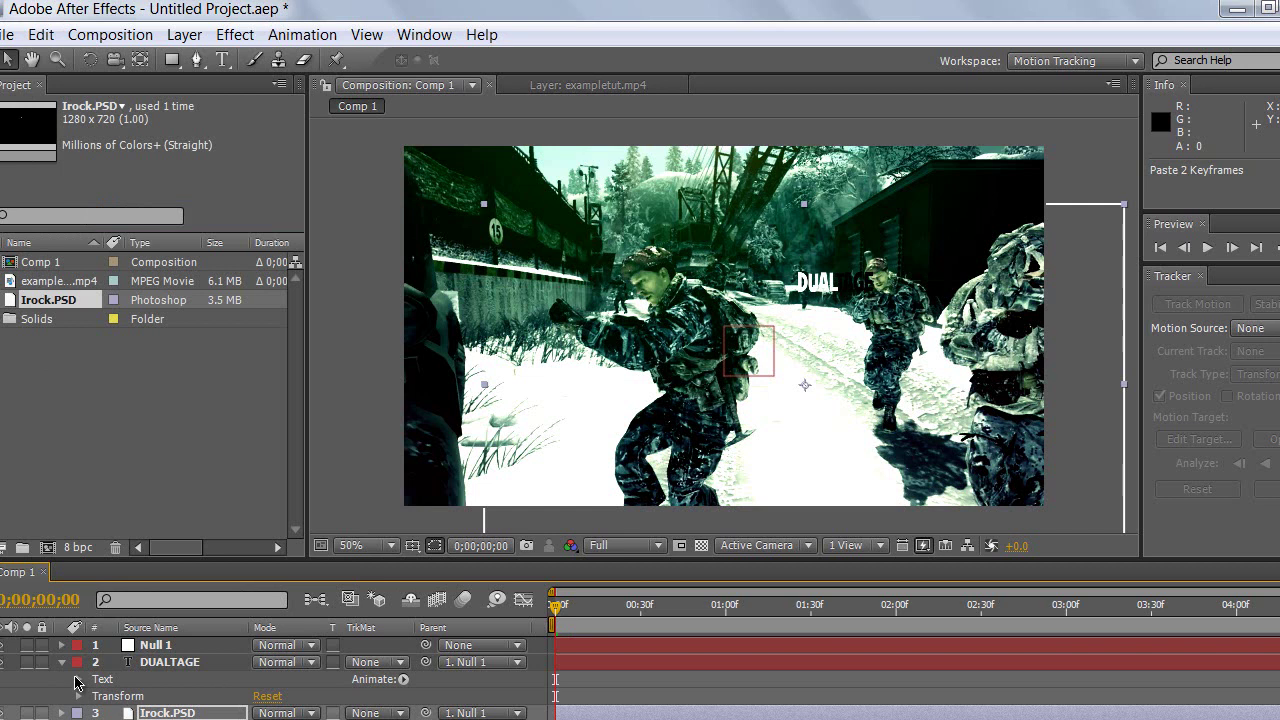
click(80, 680)
click(41, 34)
click(70, 62)
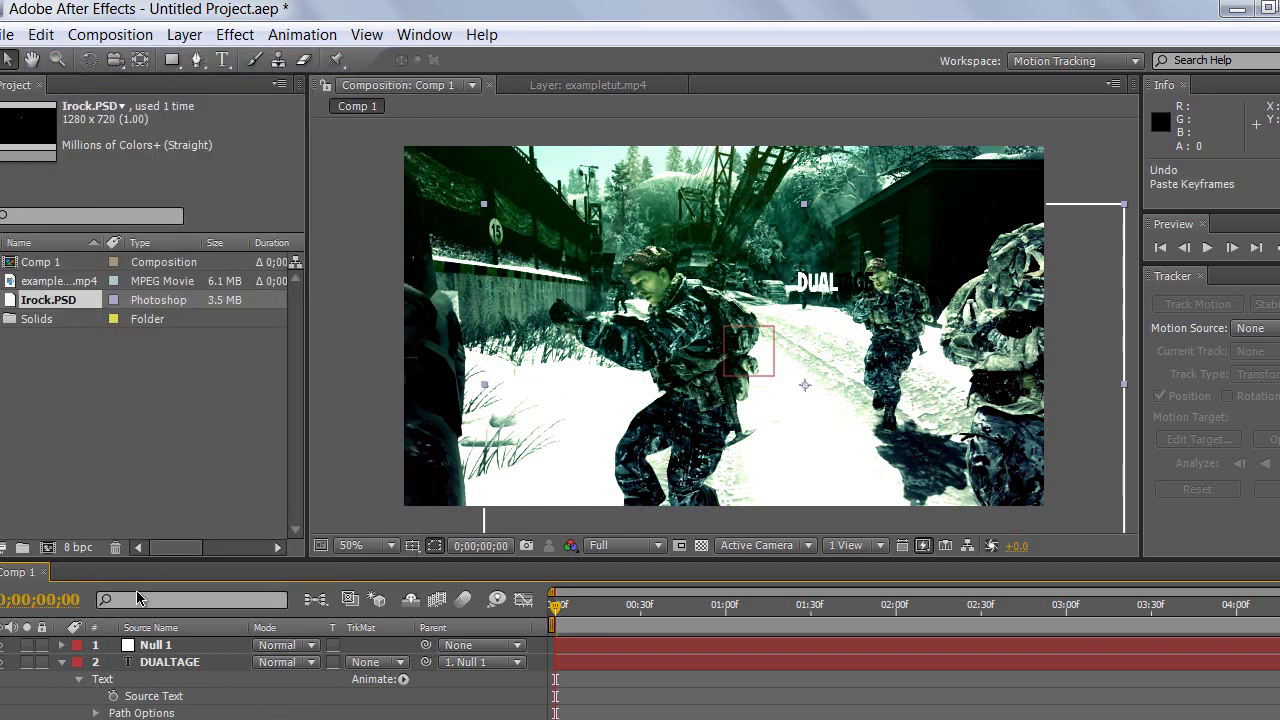
- Paste the copied Opacity keyframes onto the DUALTAGE text layer at 0;00;00;00
click(110, 679)
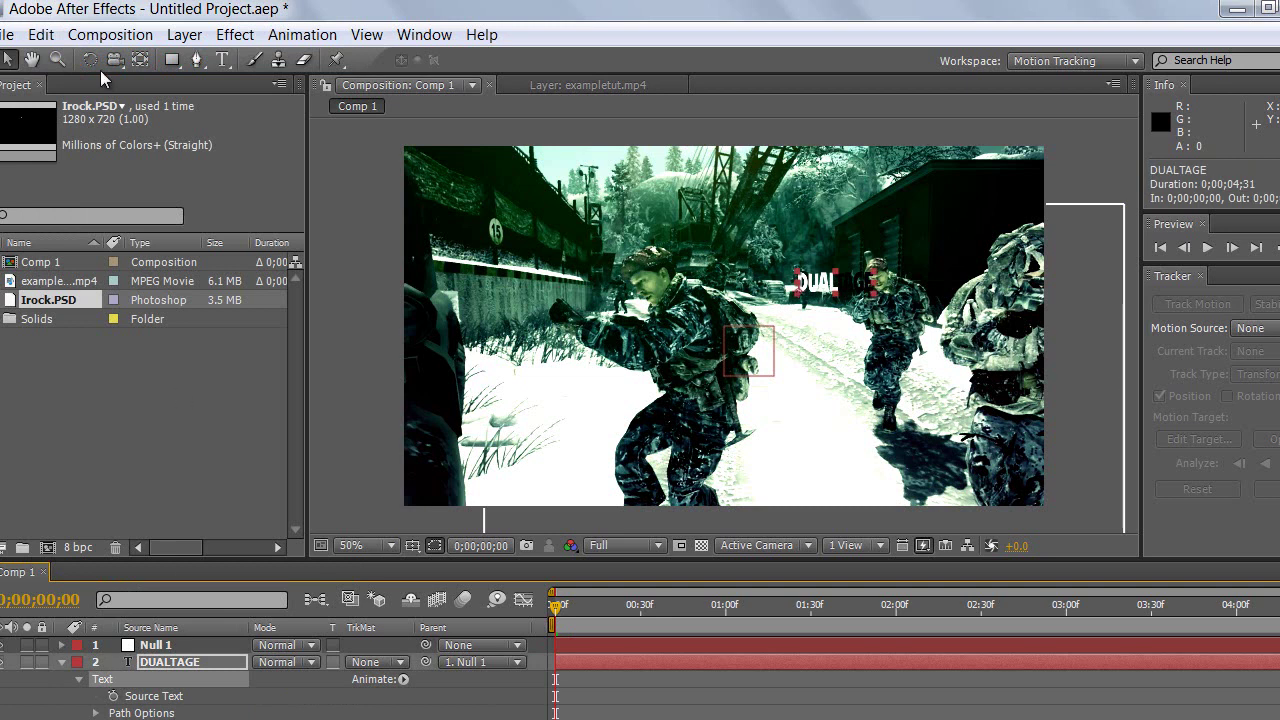
click(41, 34)
click(80, 211)
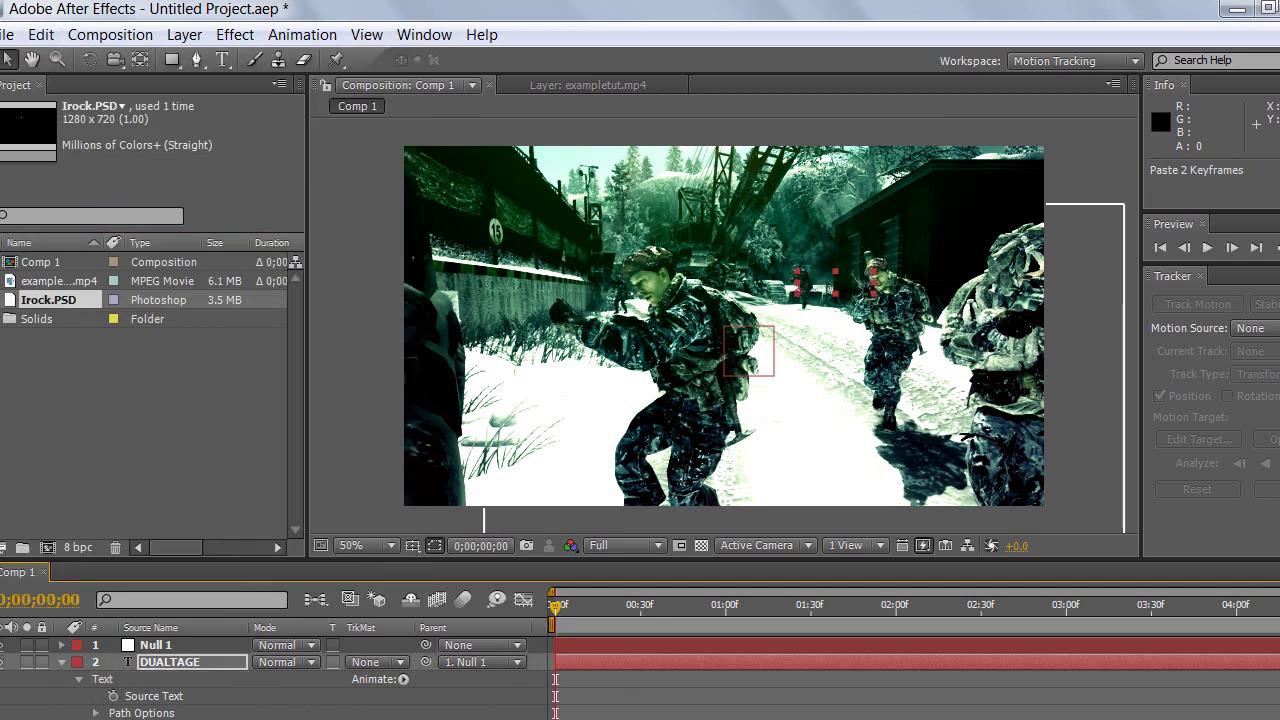
scroll(600, 680, down, 2)
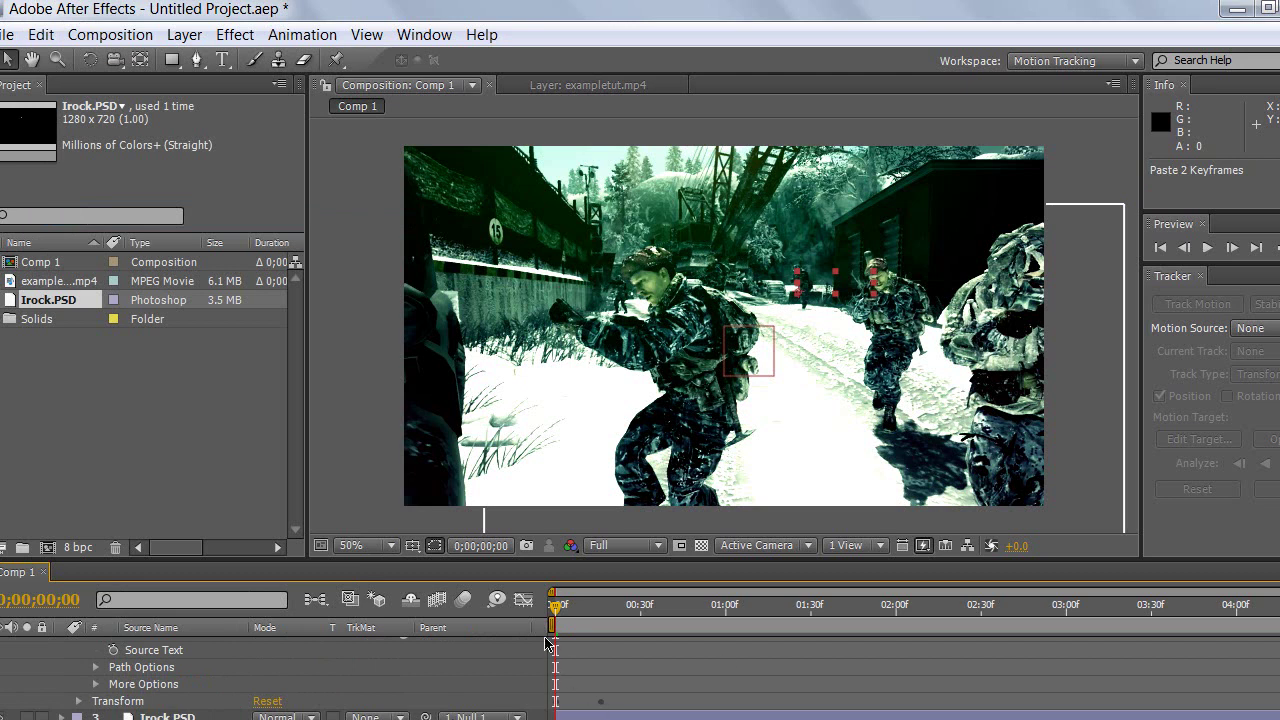
- Preview the fade-in of the callout line and text, then collapse the DUALTAGE layer
key(space)
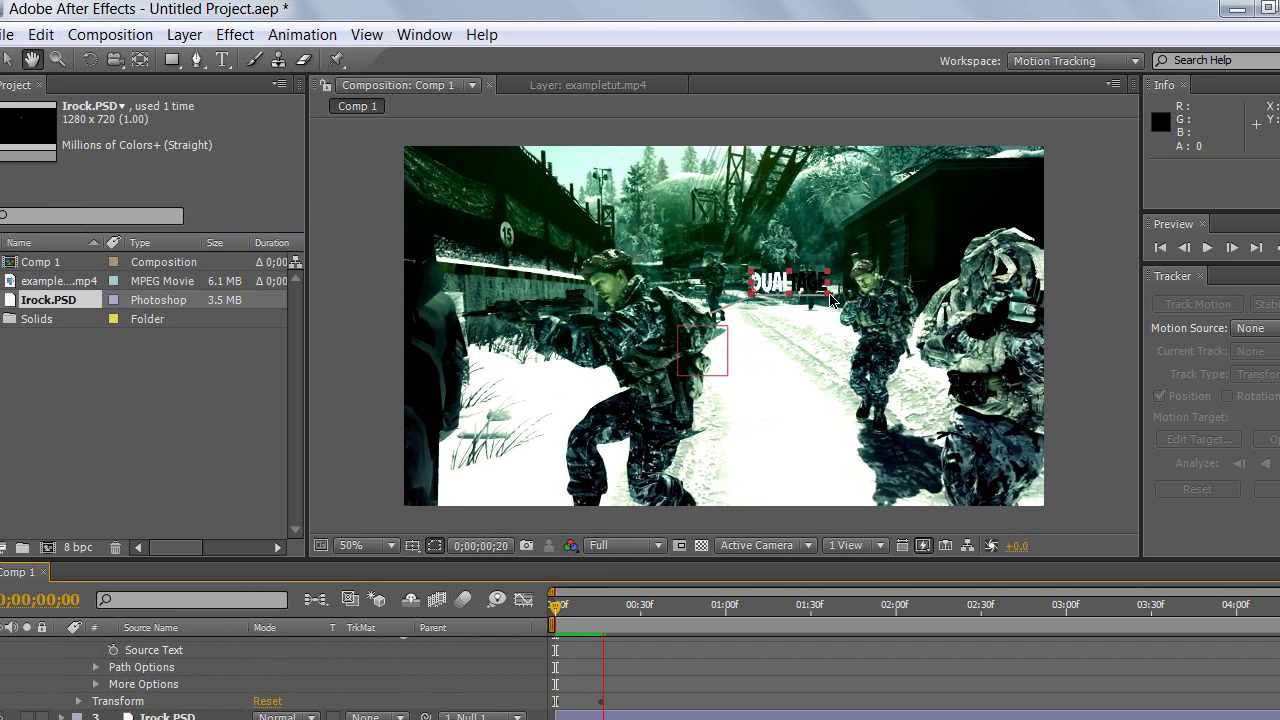
key(space)
scroll(84, 648, up, 2)
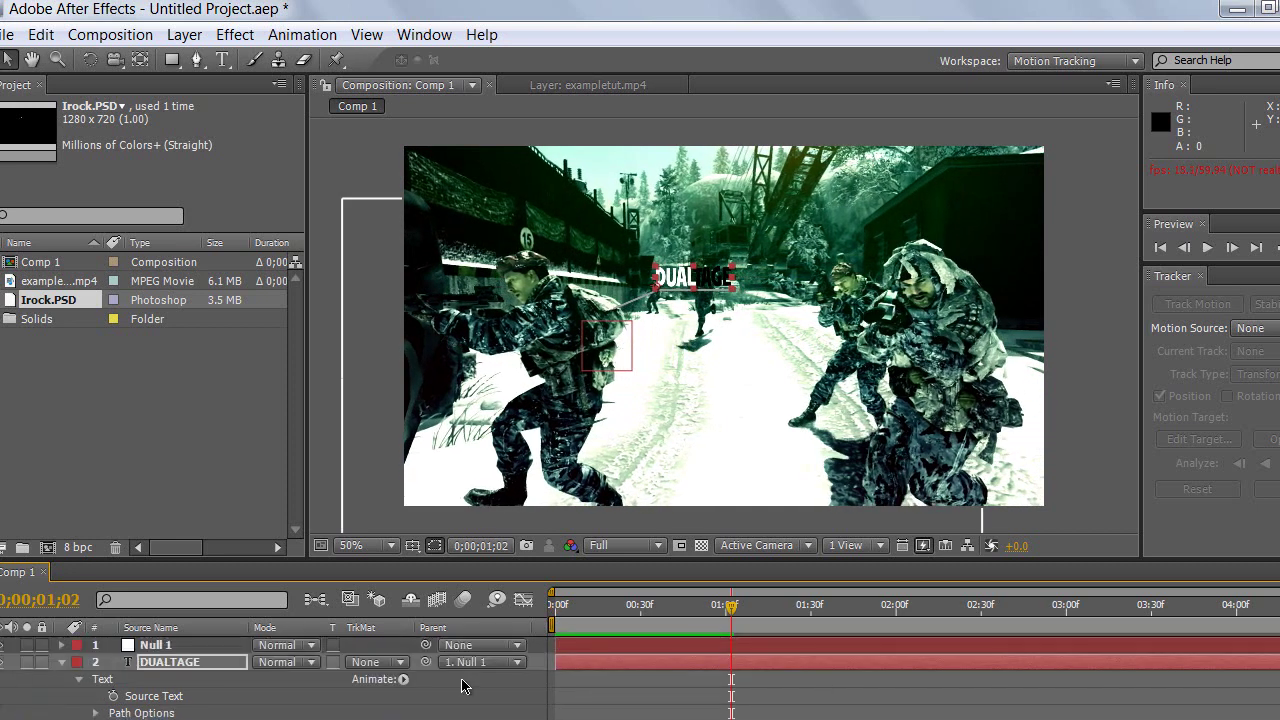
click(62, 664)
- Trim the end of the exampletut.mp4 layer so its duration is 0;00;01;42
drag(645, 610, 826, 608)
click(856, 612)
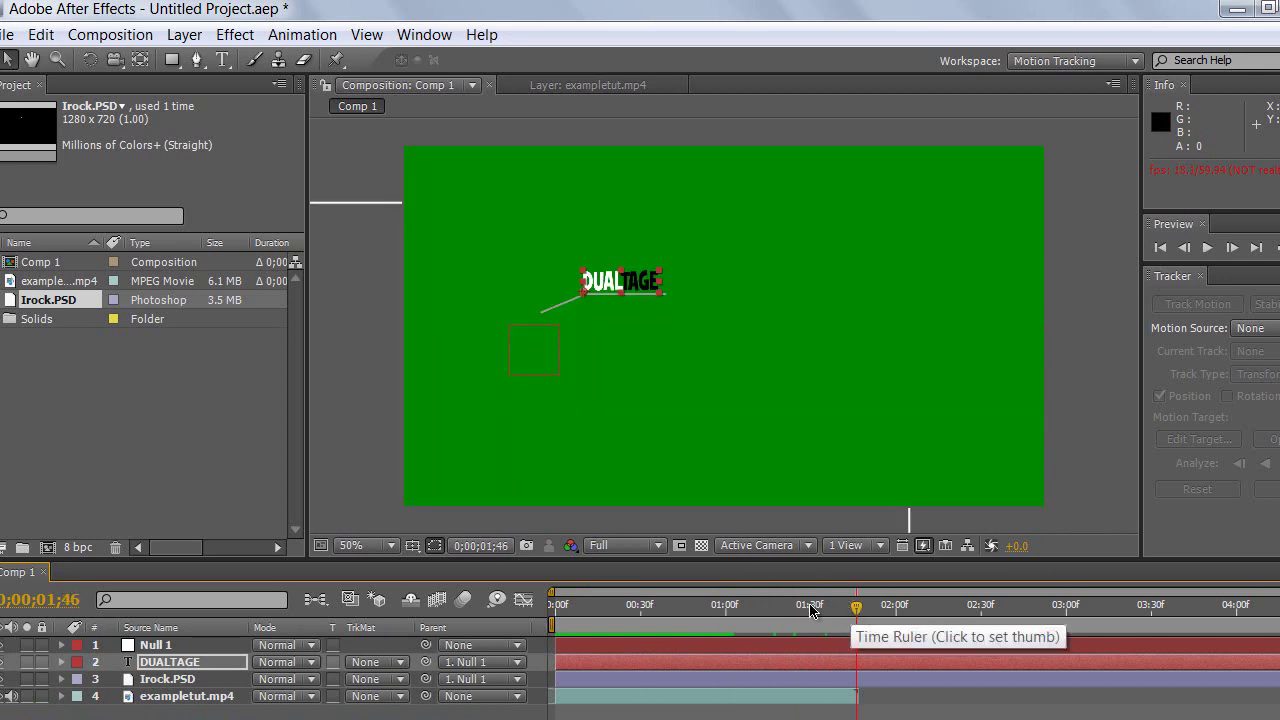
drag(854, 702, 843, 700)
key(shift+Page_Up)
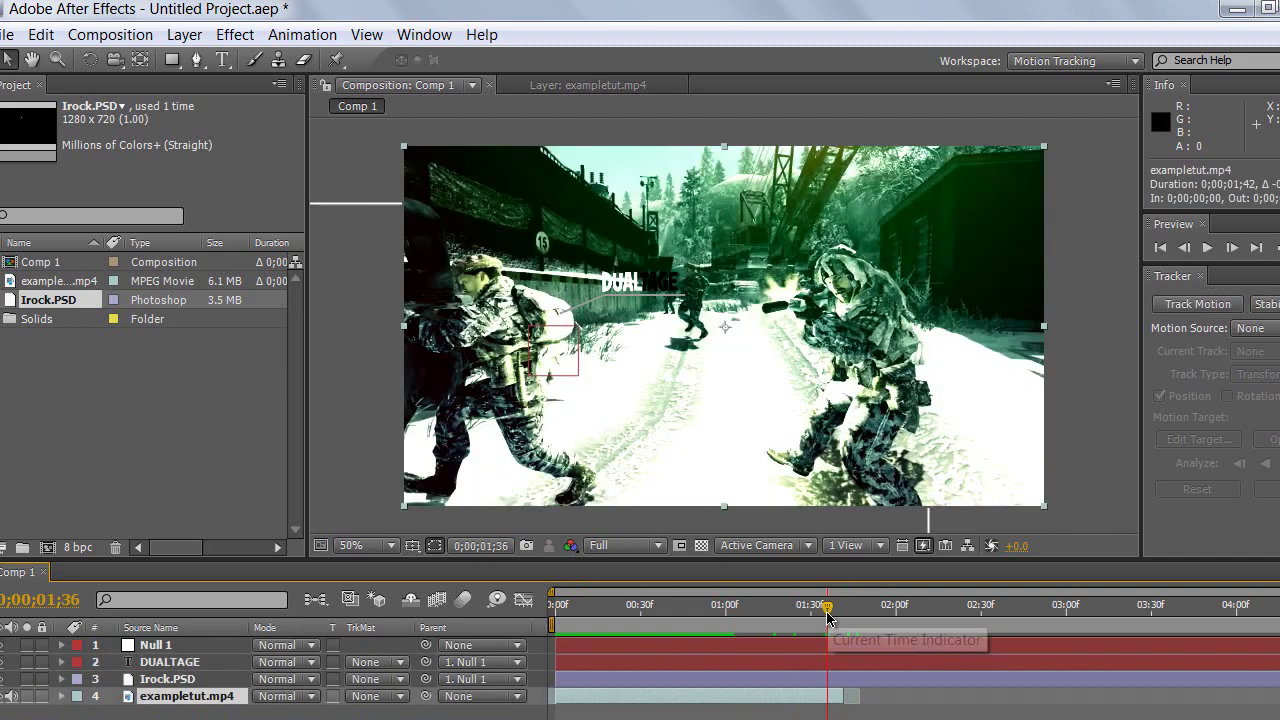
- Slip the exampletut.mp4 footage a few frames earlier within its trimmed layer
click(862, 700)
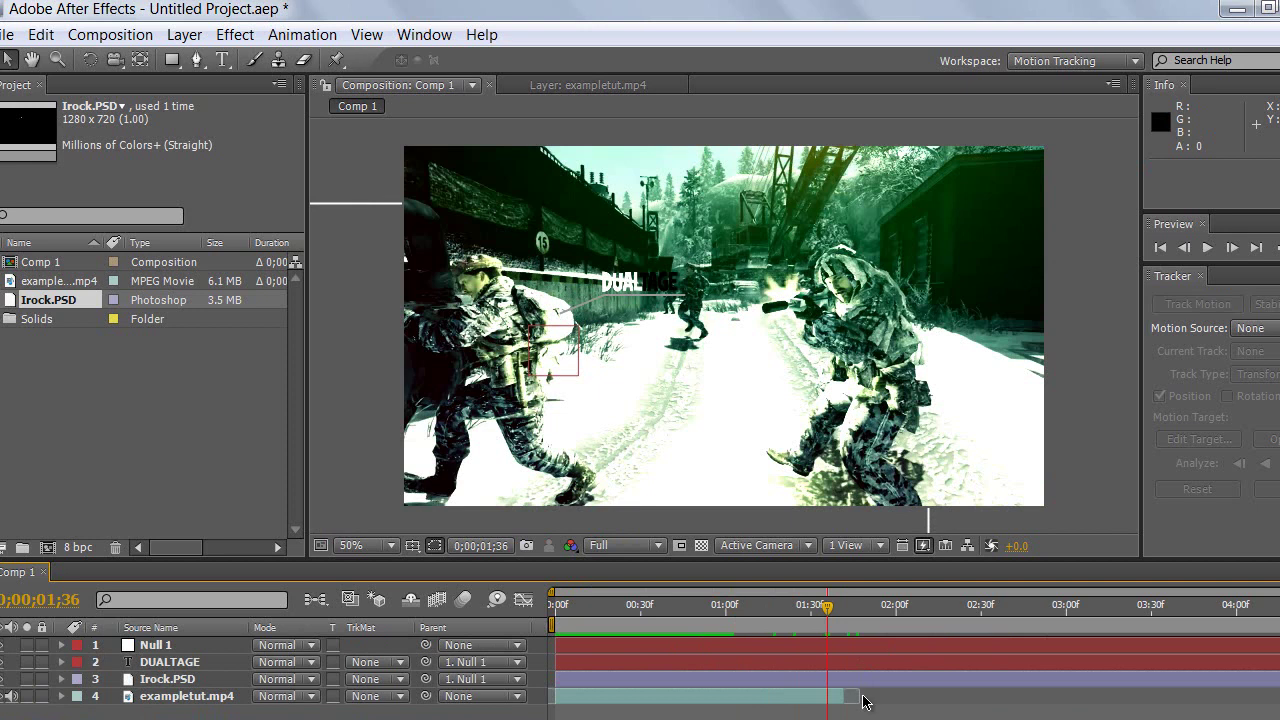
click(860, 697)
key(Page_Up)
key(Page_Up)
key(Page_Up)
key(Page_Up)
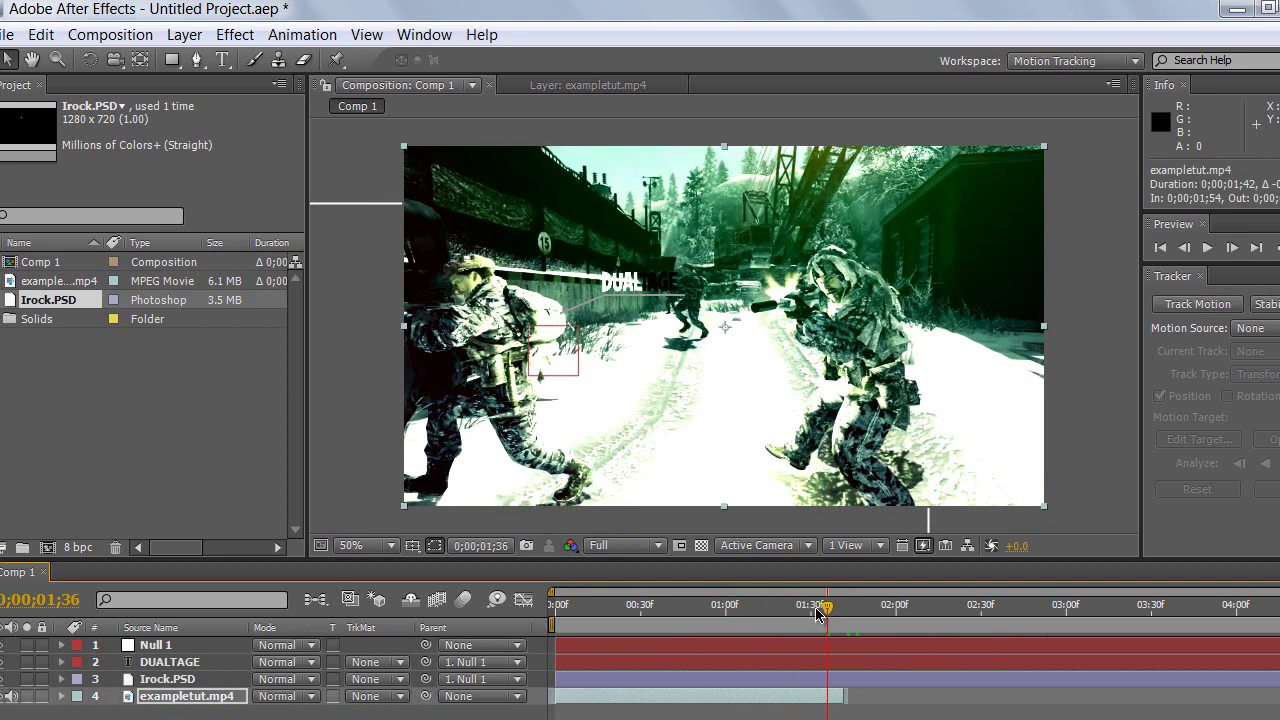
- Scrub back and forth through the footage to check how the callout line and text follow the front soldier
drag(787, 612, 729, 615)
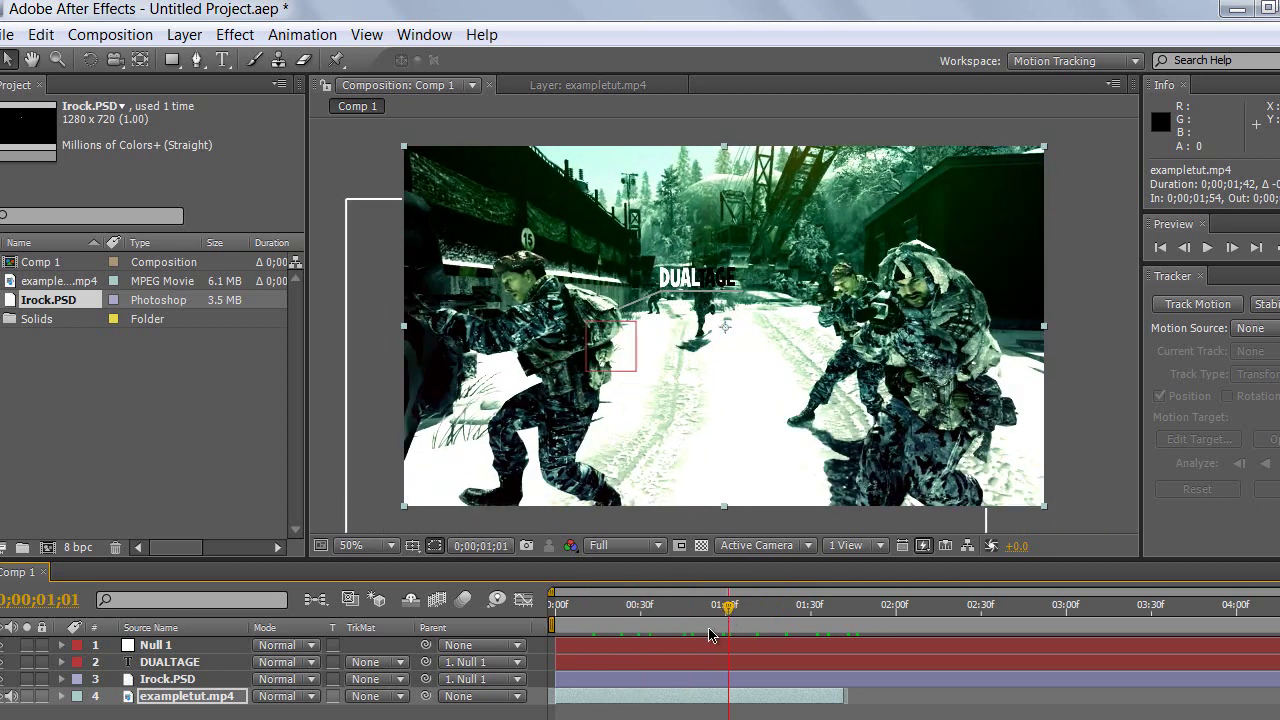
click(808, 612)
click(794, 612)
click(733, 610)
click(655, 610)
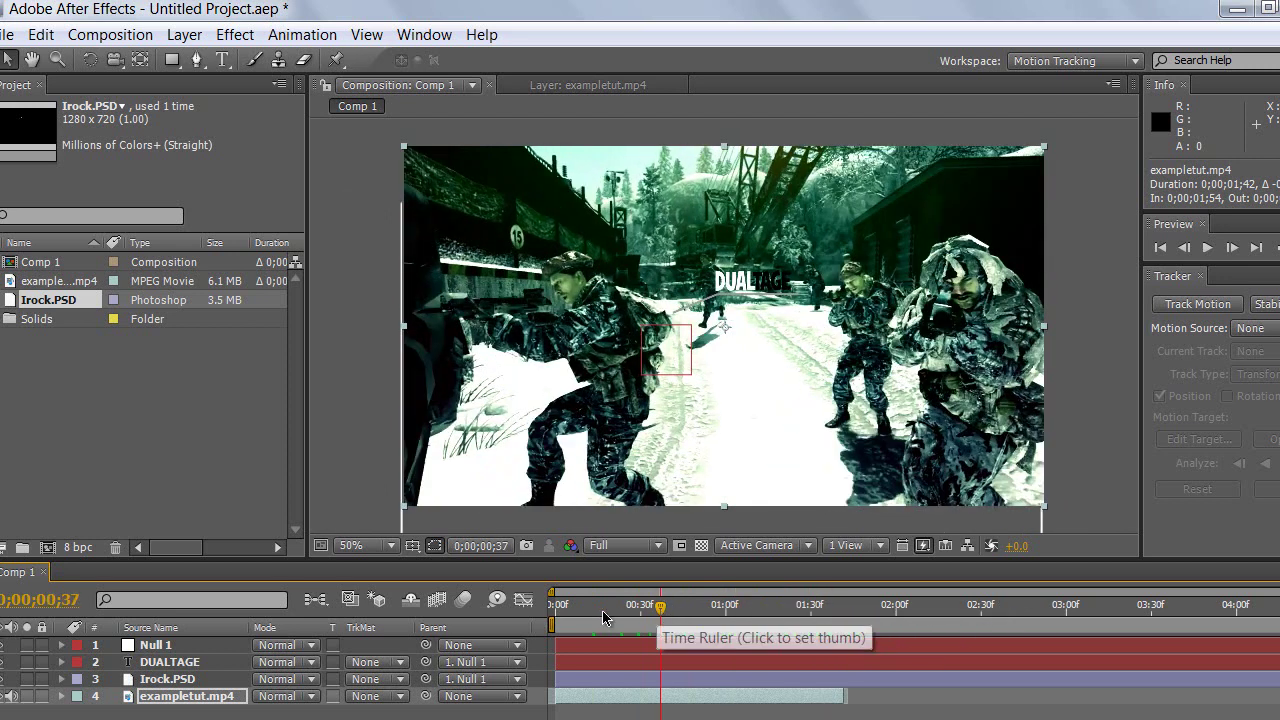
click(603, 612)
click(625, 612)
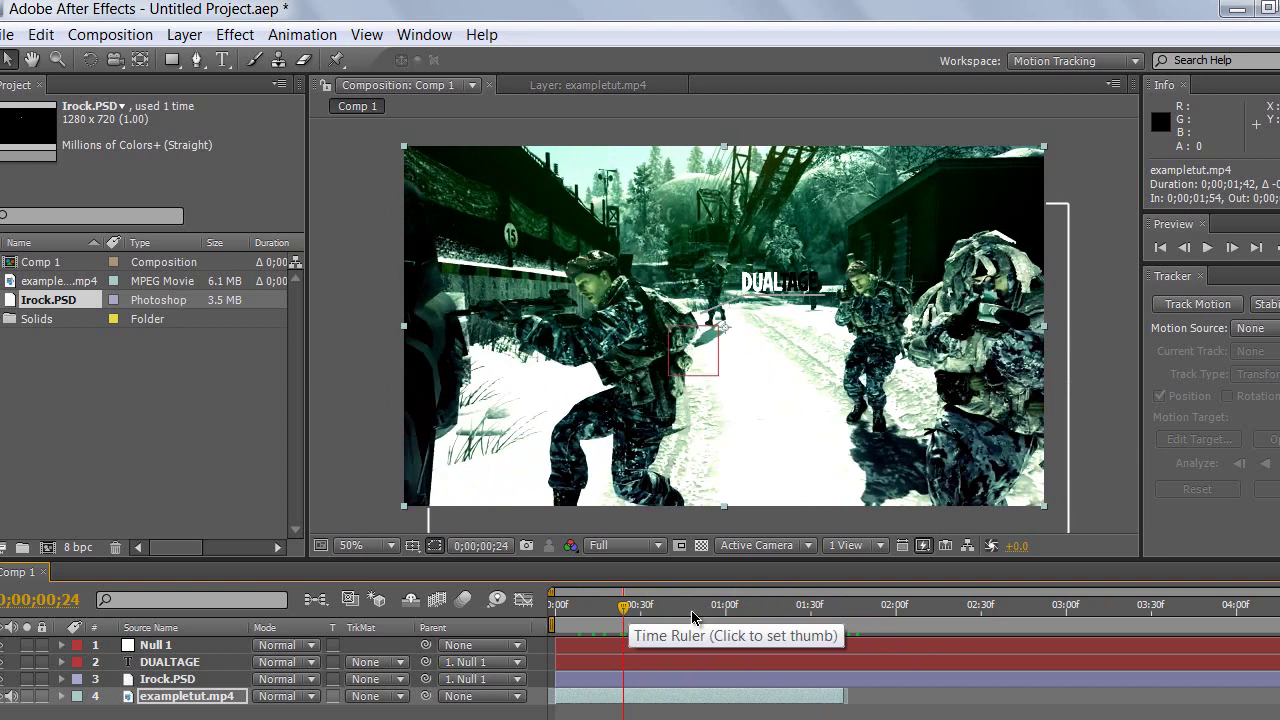
click(690, 612)
click(772, 622)
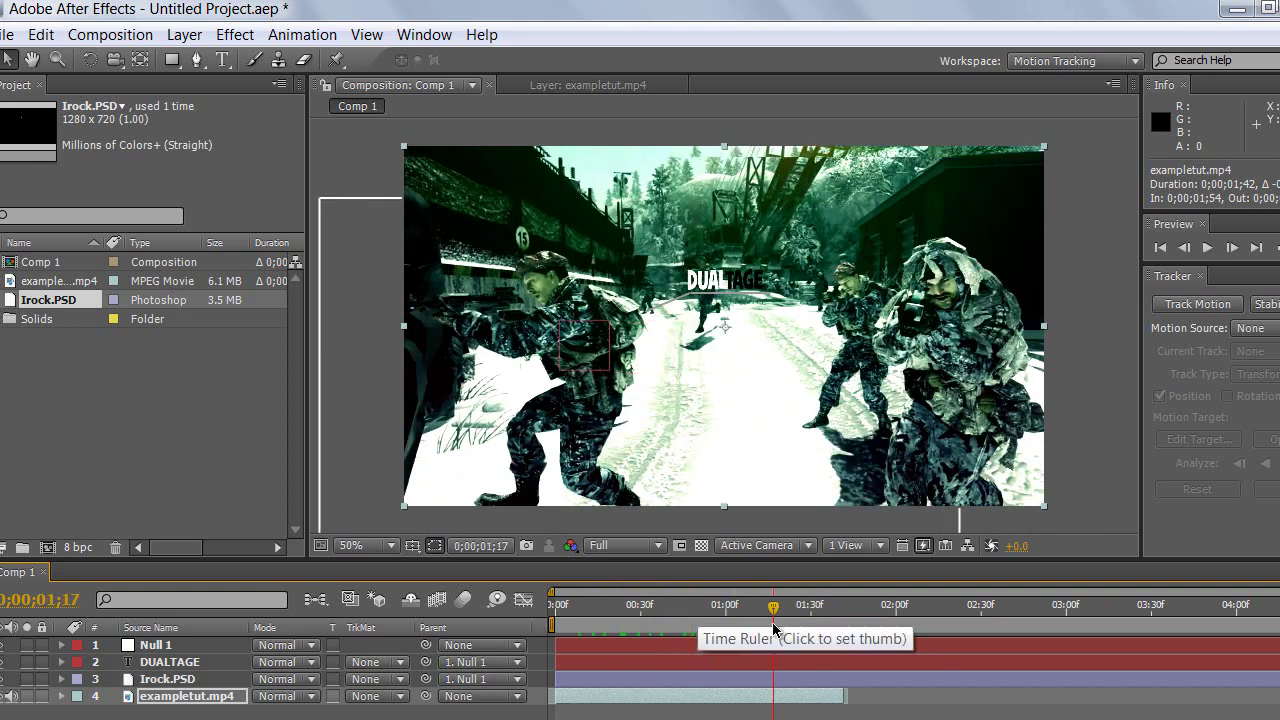
drag(808, 612, 832, 618)
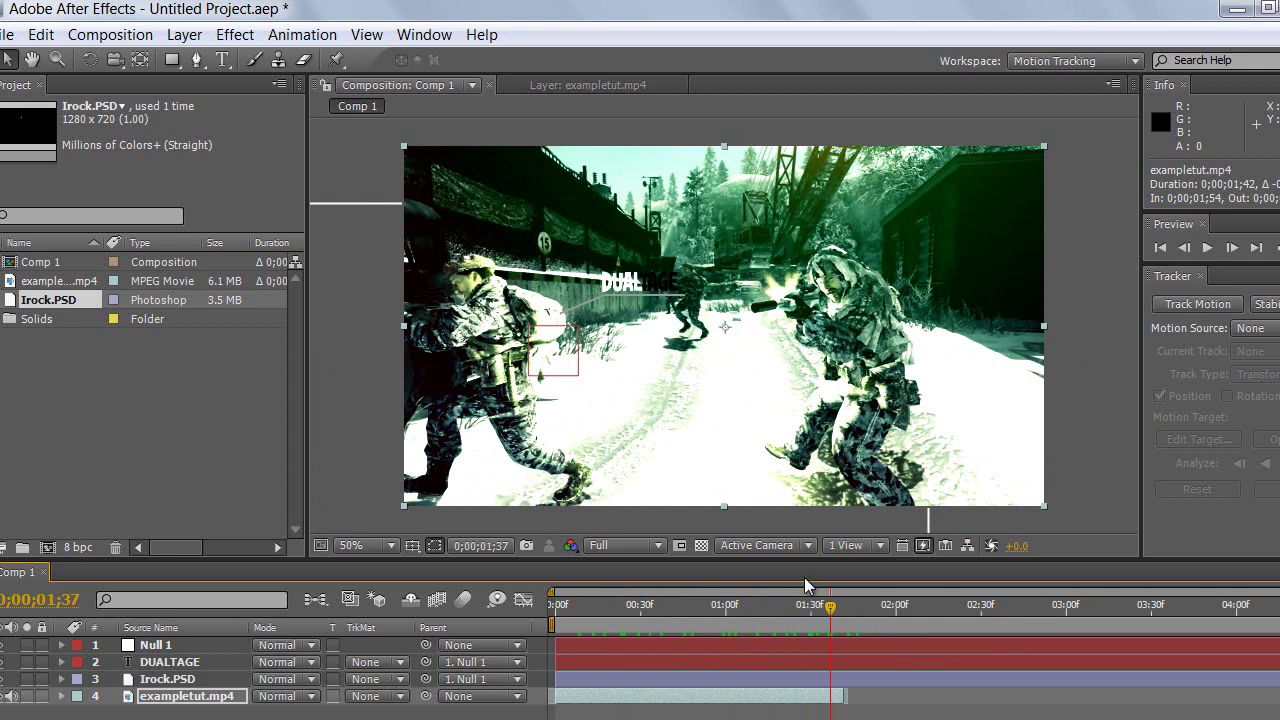
click(765, 610)
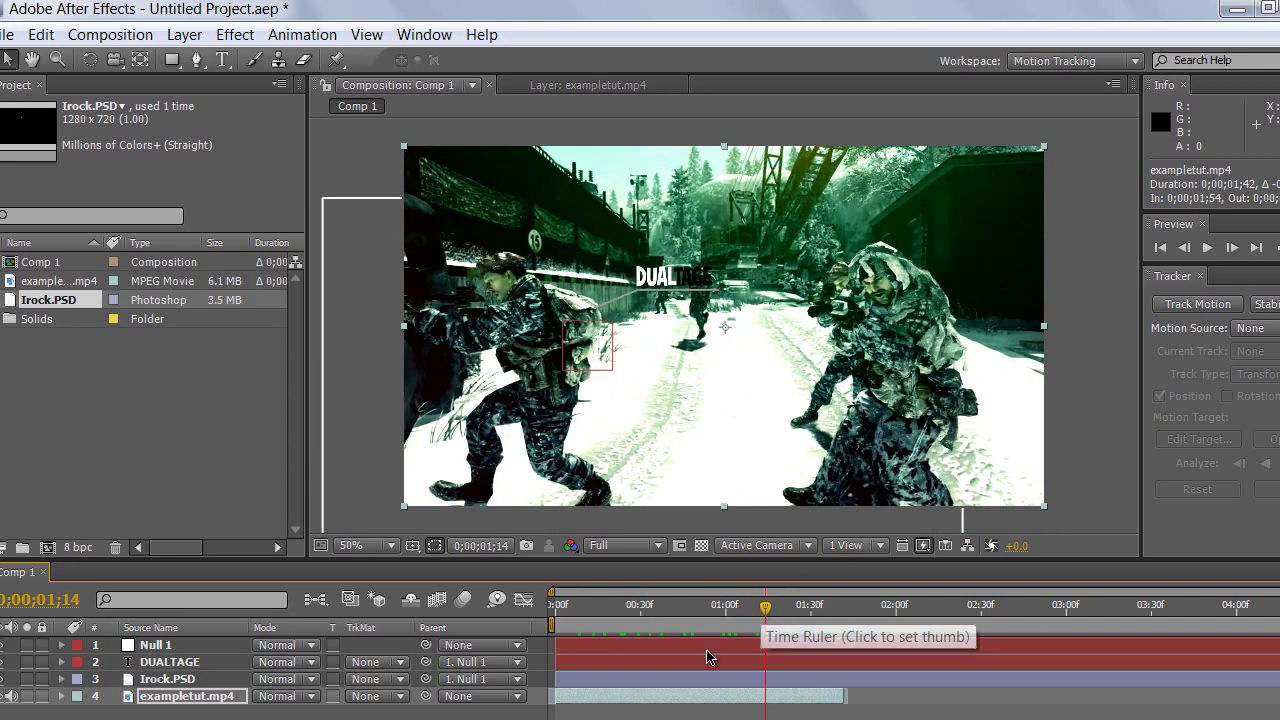